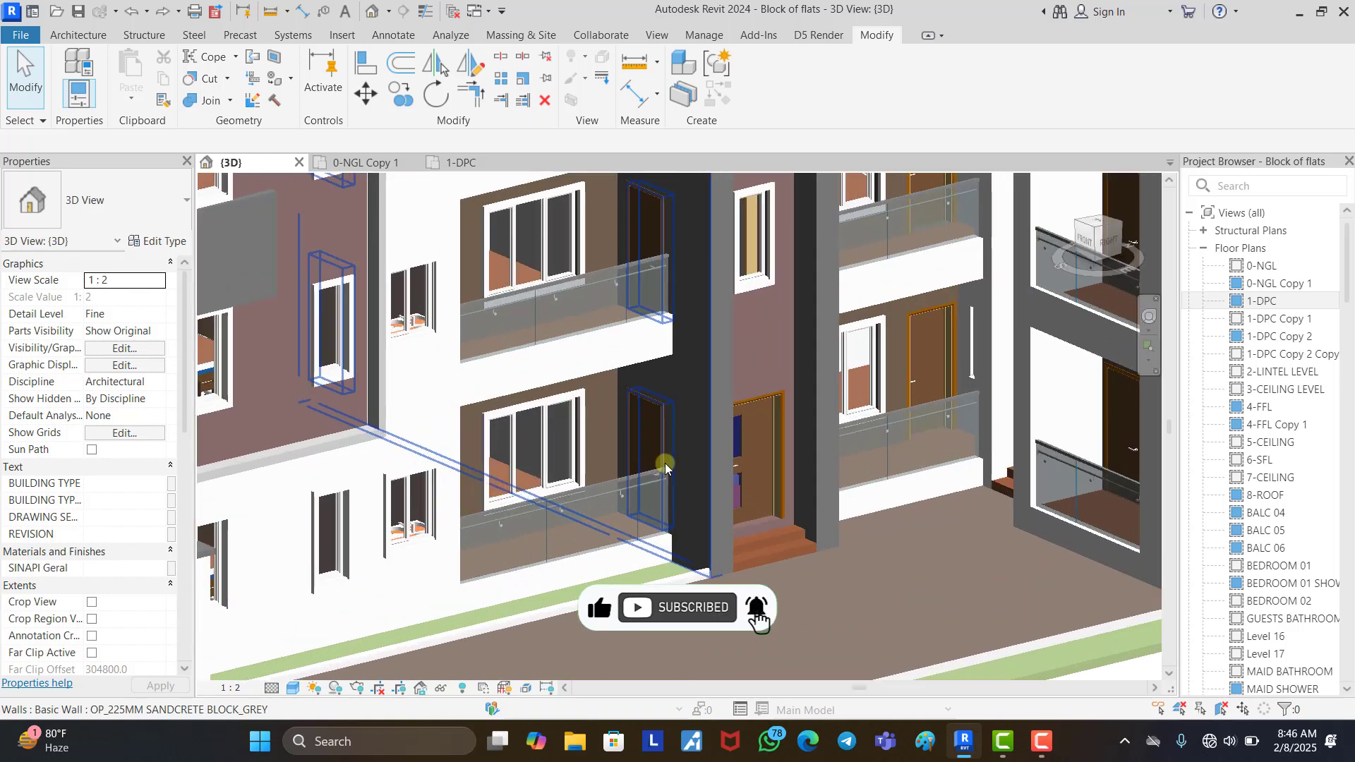
Examine the exterior of the block of flats in 3D, including the entrance, balconies and front facade.
scroll(747, 519, "down", 4)
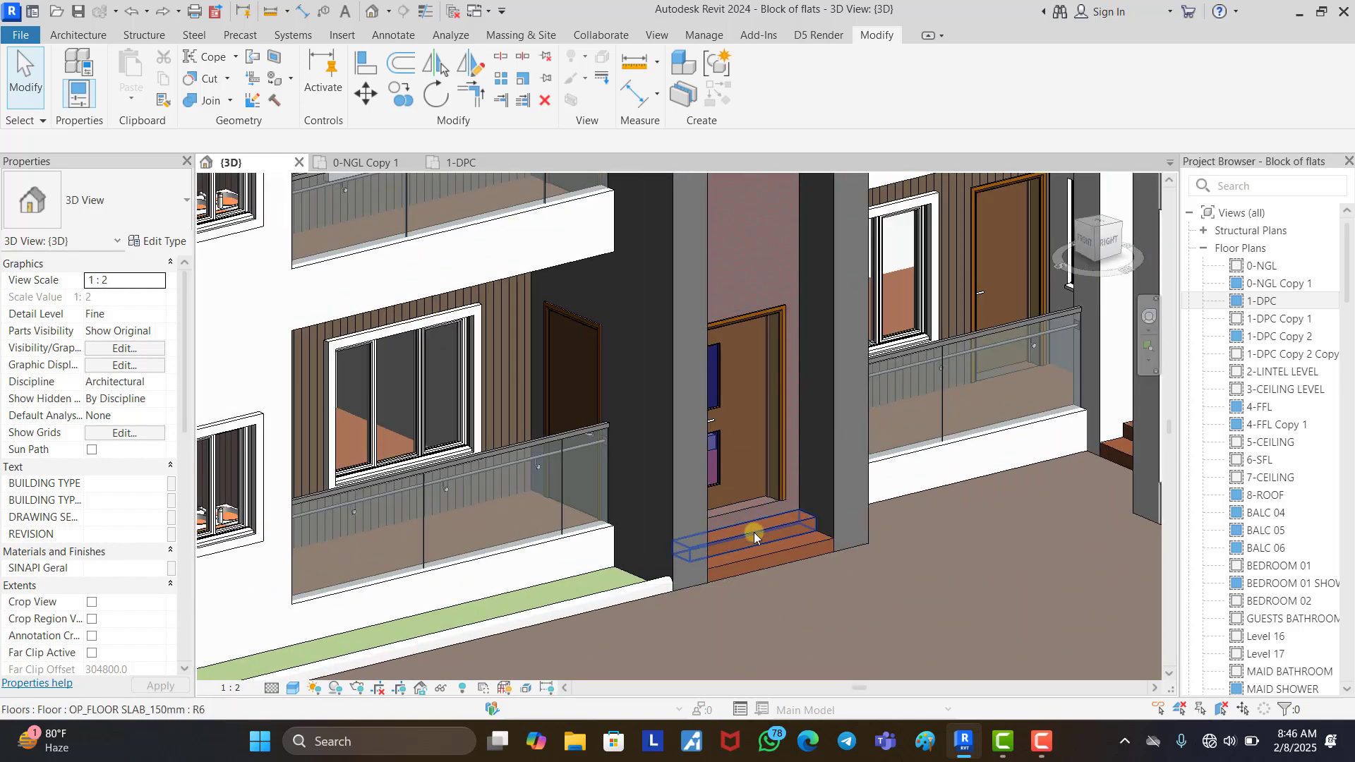
scroll(706, 513, "down", 3)
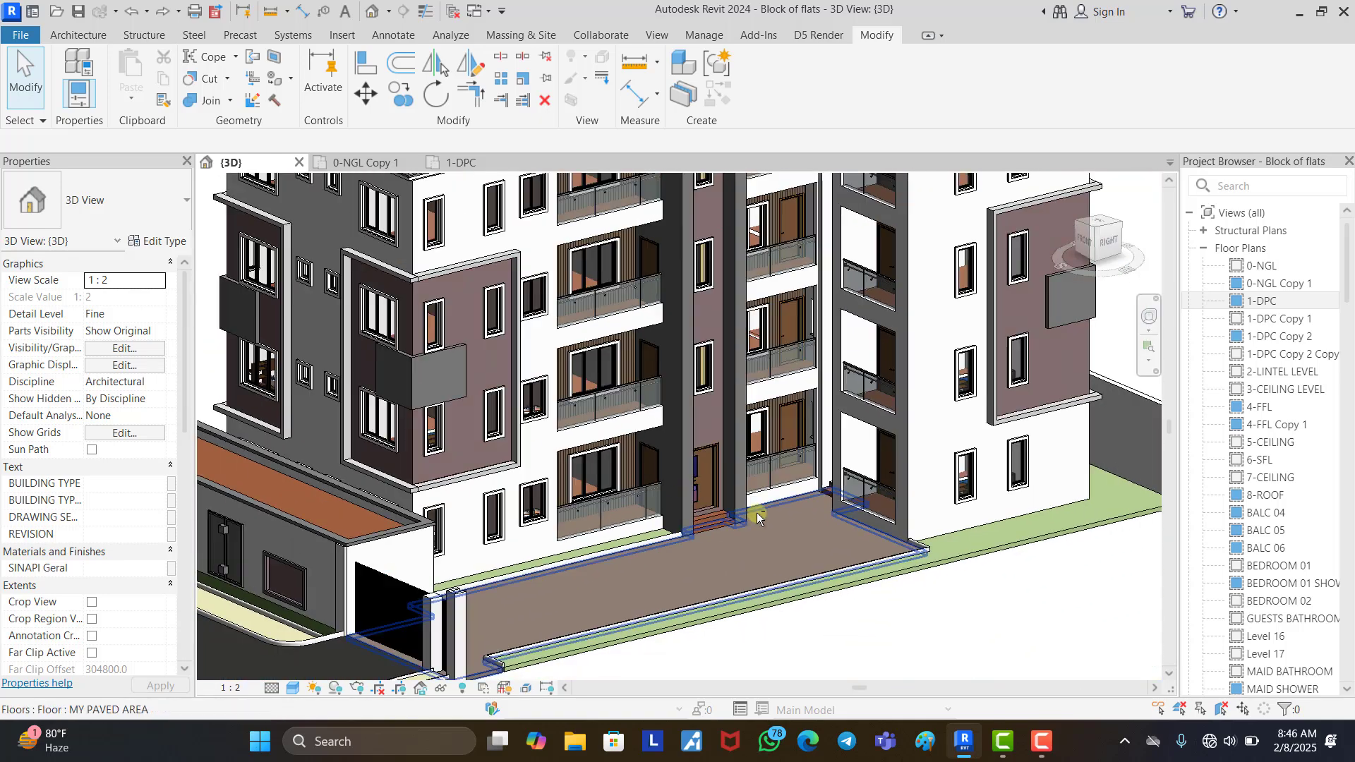
mouse_move(766, 517)
middle_mouse_down("shift")
mouse_move(617, 525)
mouse_move(758, 539)
middle_mouse_up("shift")
scroll(763, 543, "down", 5)
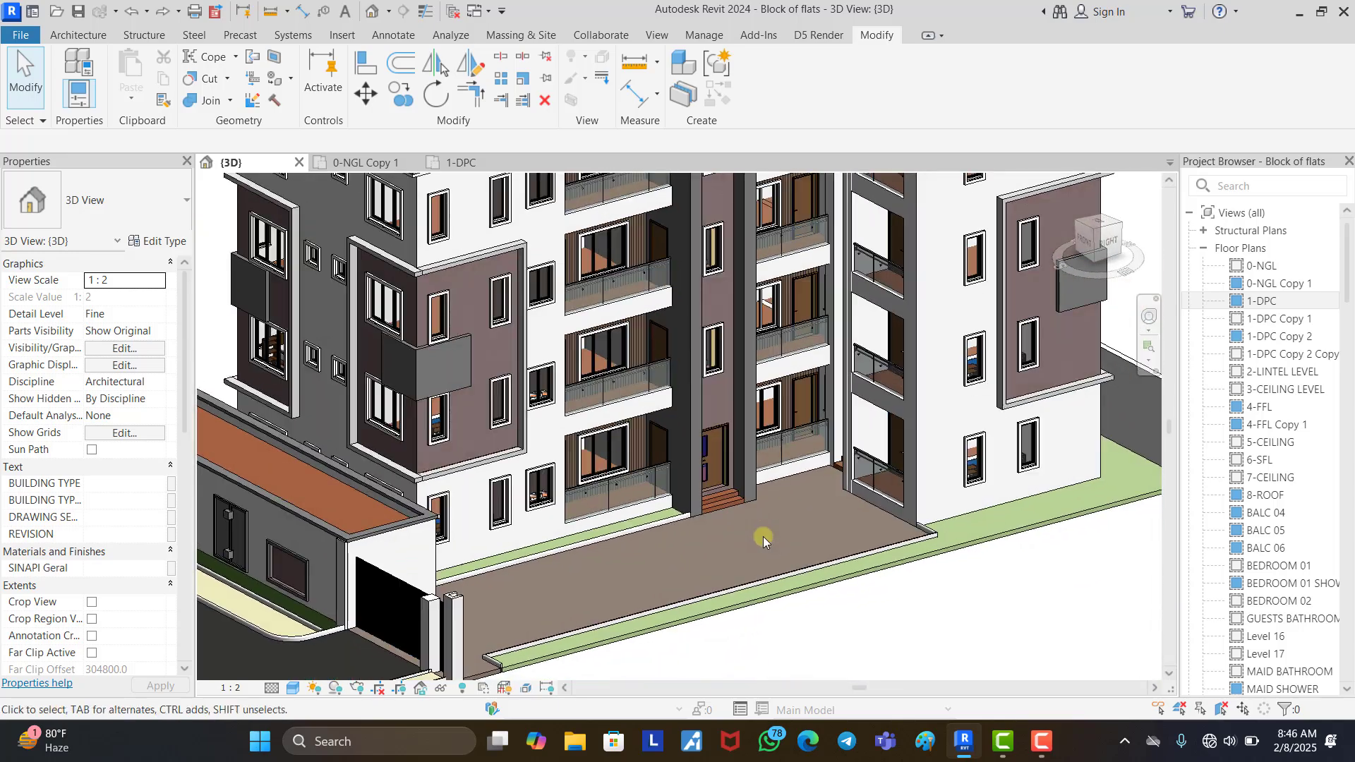
middle_click_drag(636, 517, 641, 519, "shift")
scroll(642, 519, "down", 3)
scroll(686, 432, "up", 3)
scroll(596, 453, "down", 3)
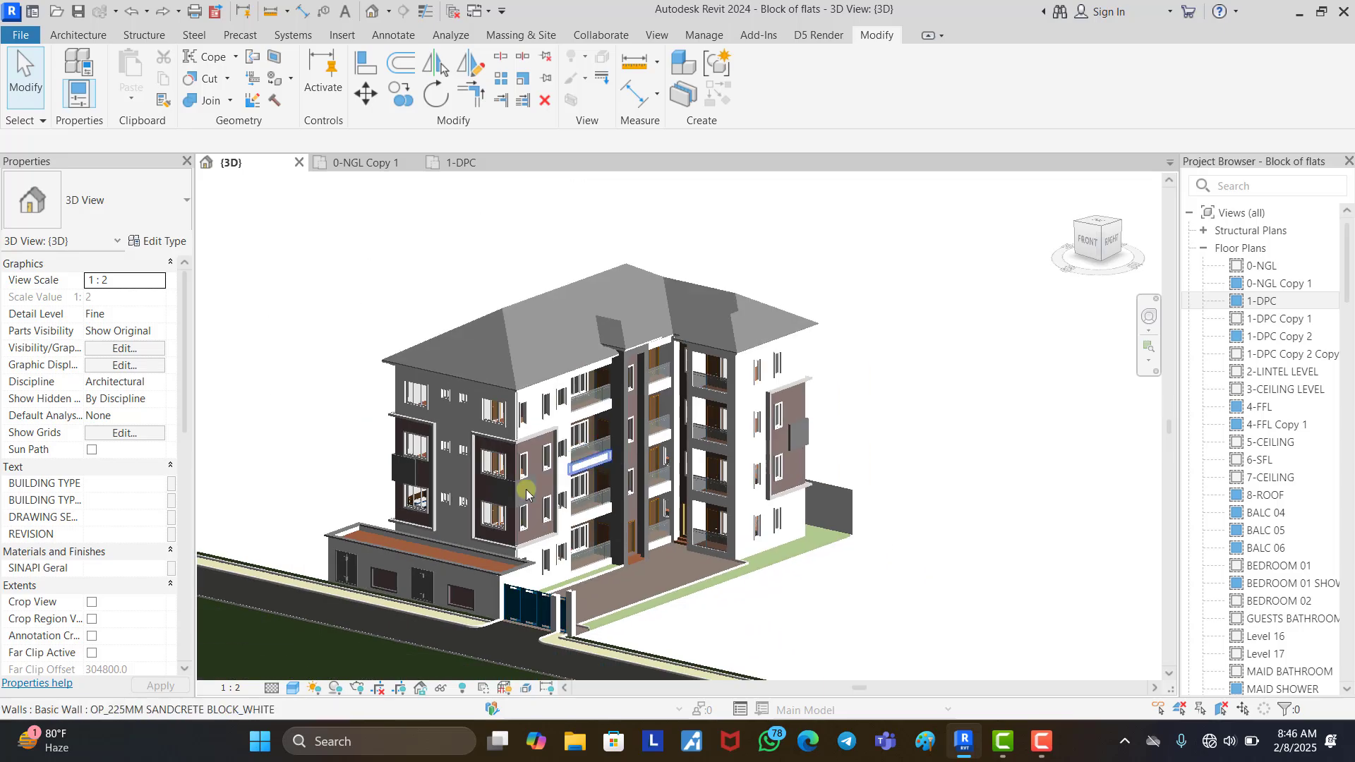
middle_click_drag(438, 522, 387, 568, "shift")
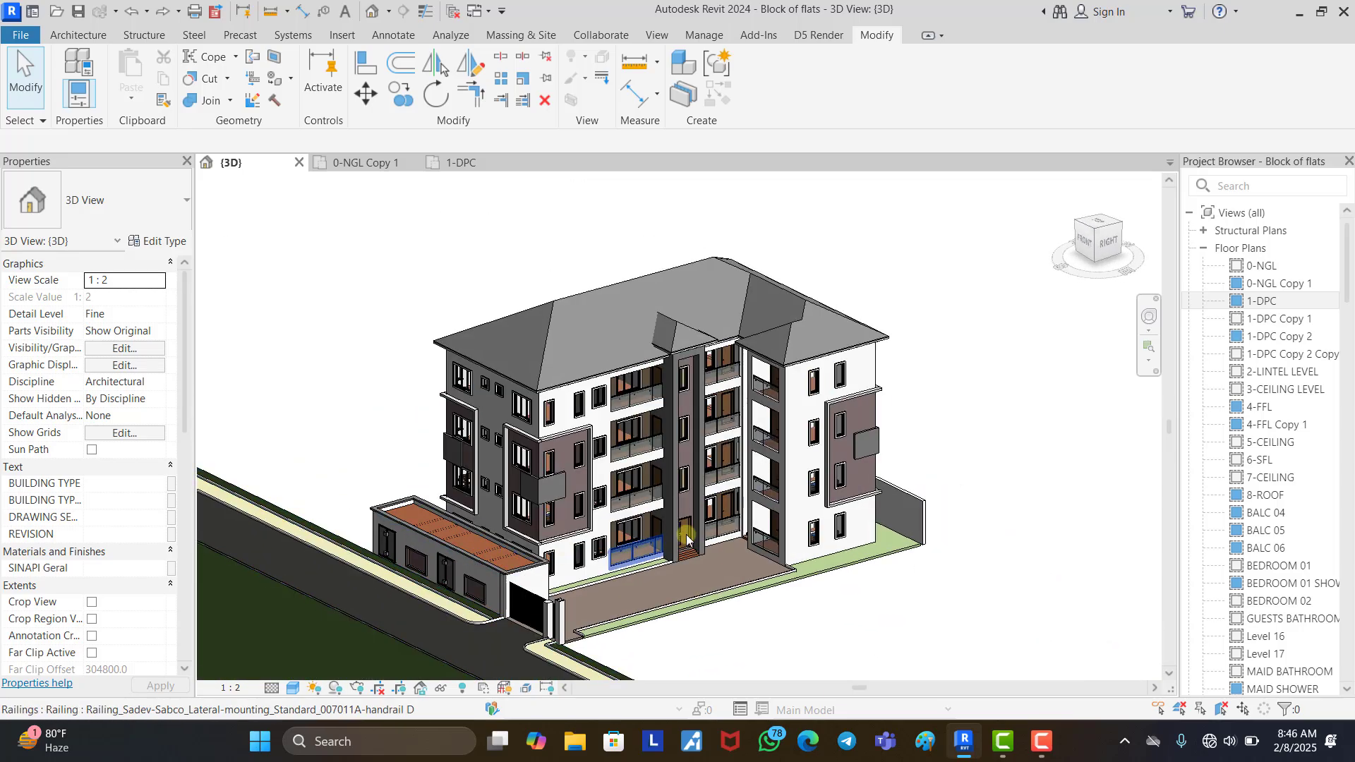
scroll(805, 512, "up", 4)
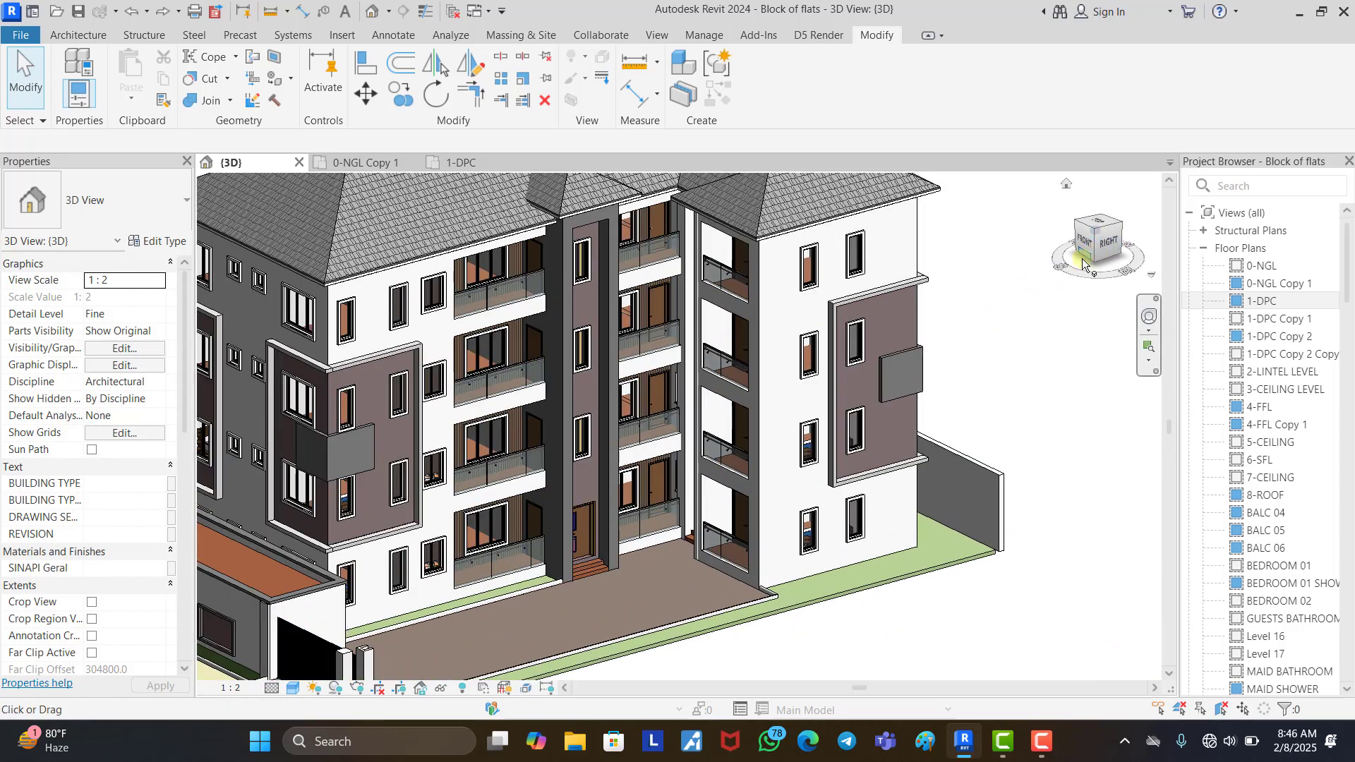
Start the Paint tool and choose the red material "BMCD2AR3\Solid Materials\Special\Street Signal, Red, off" from the project materials.
left_click(826, 36)
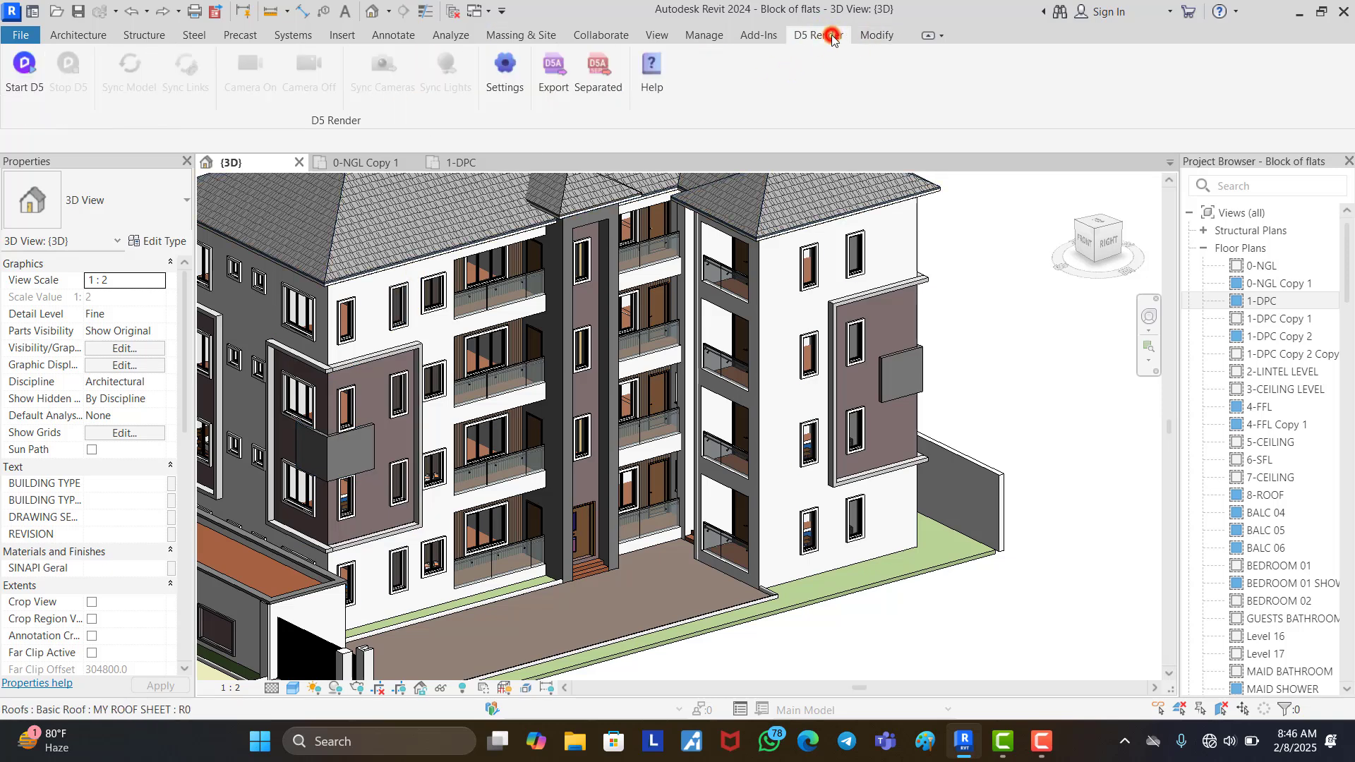
left_click(877, 37)
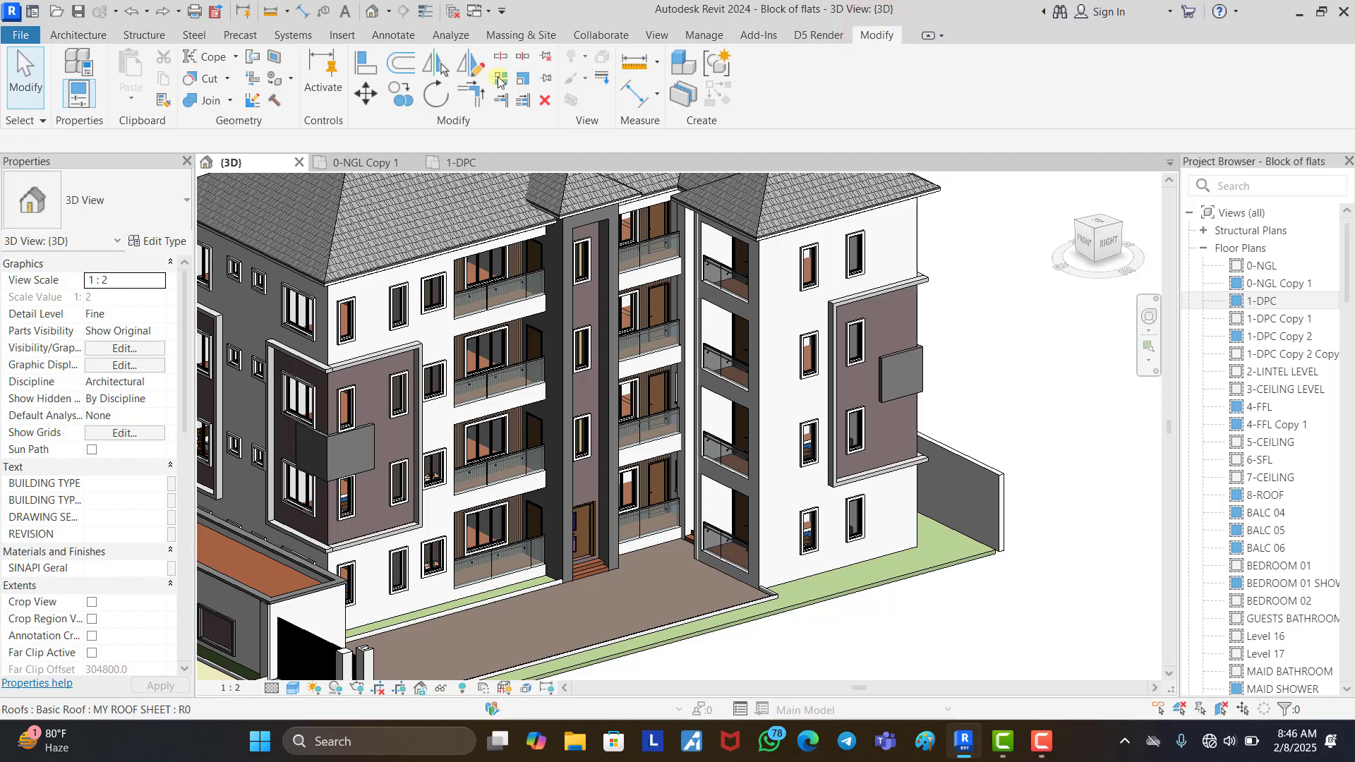
left_click(274, 81)
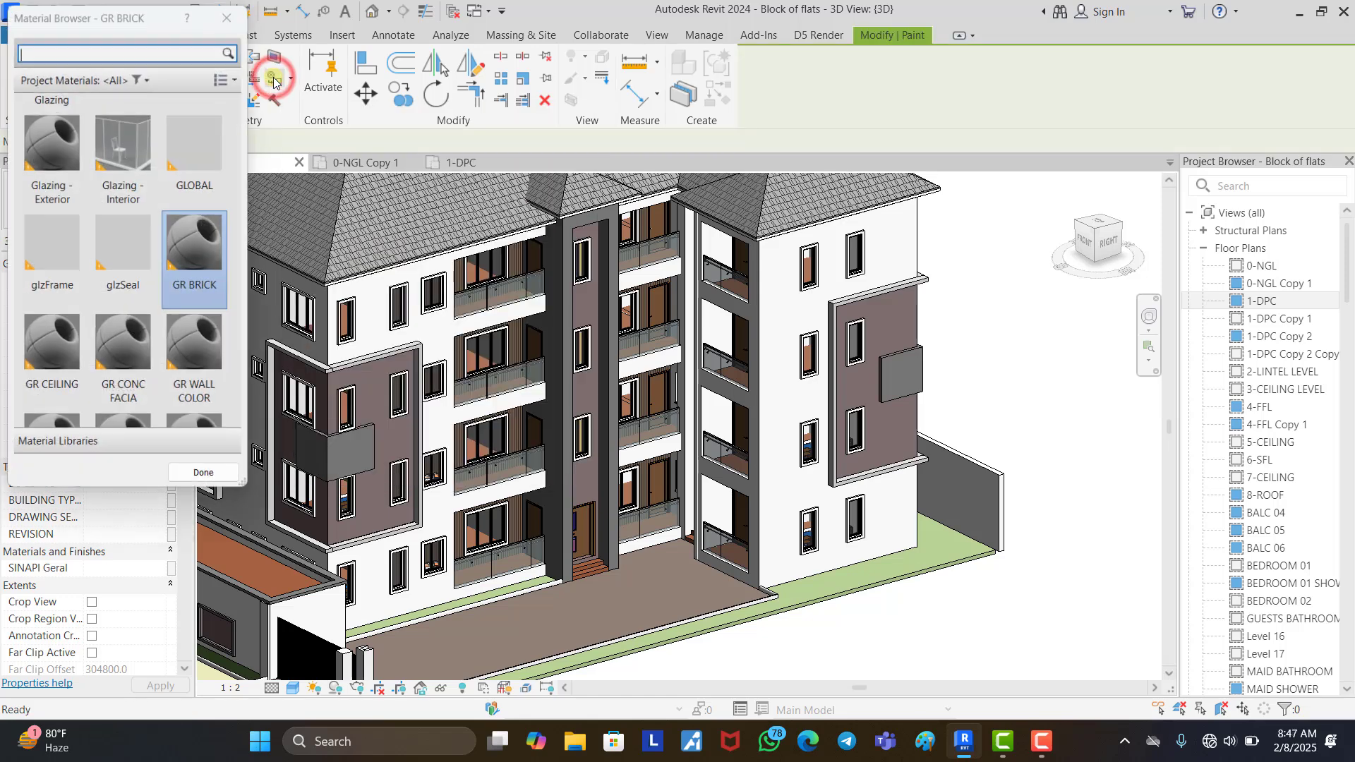
scroll(139, 242, "up", 10)
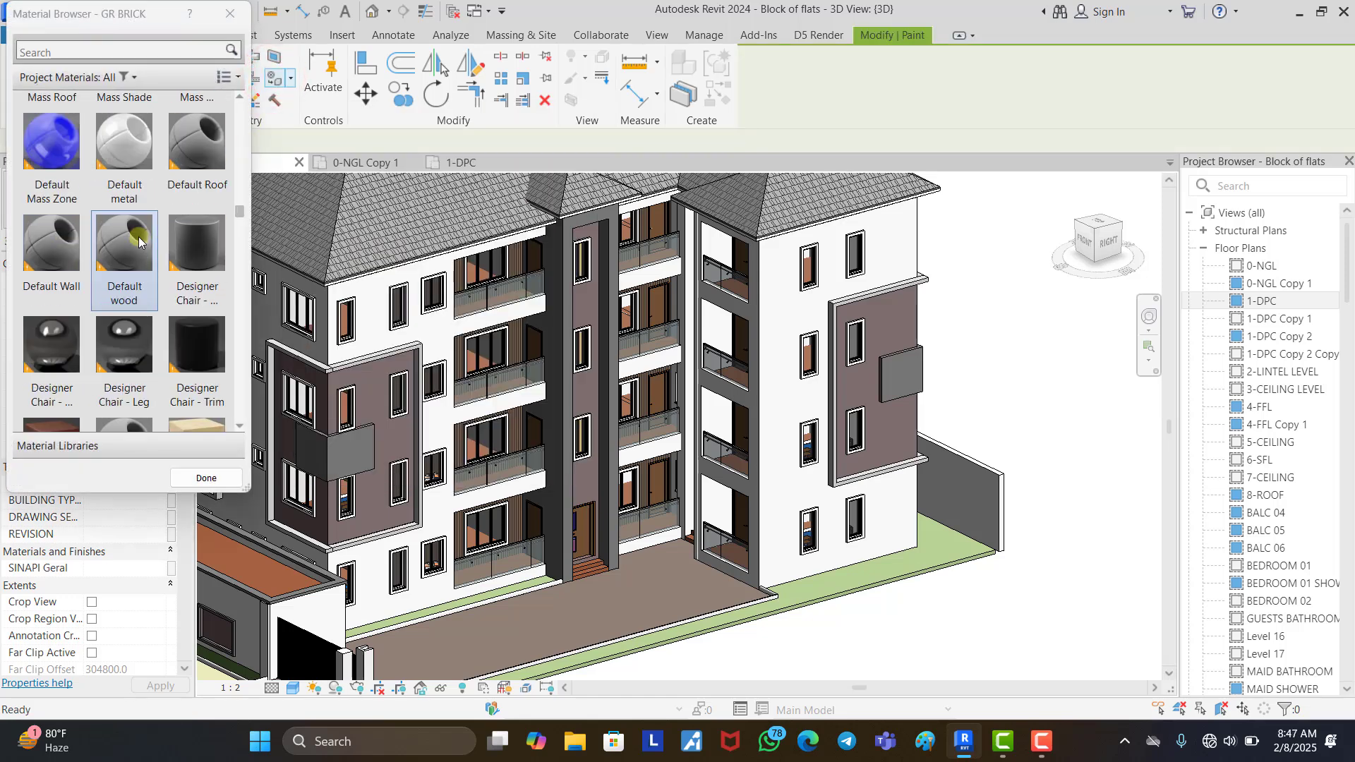
scroll(139, 242, "up", 8)
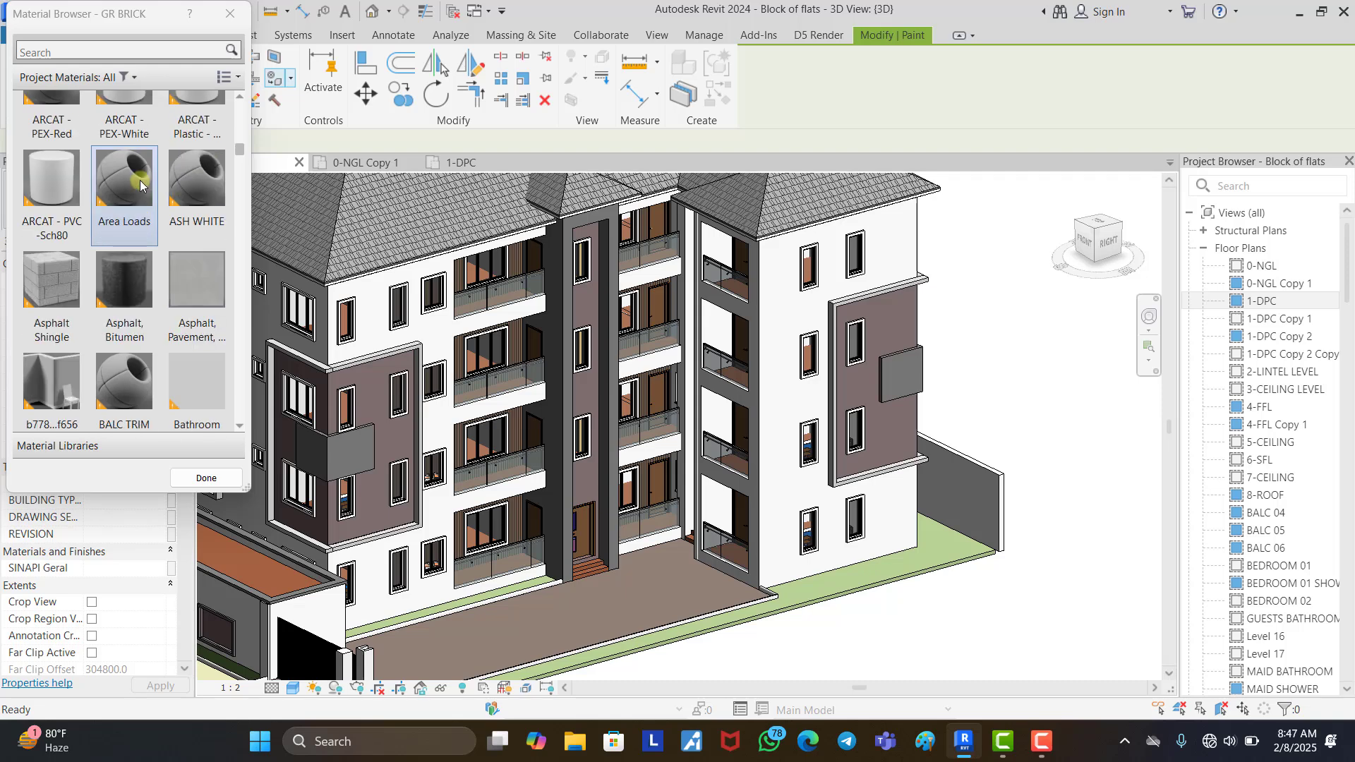
scroll(141, 185, "down", 3)
scroll(141, 185, "down", 10)
scroll(141, 185, "up", 7)
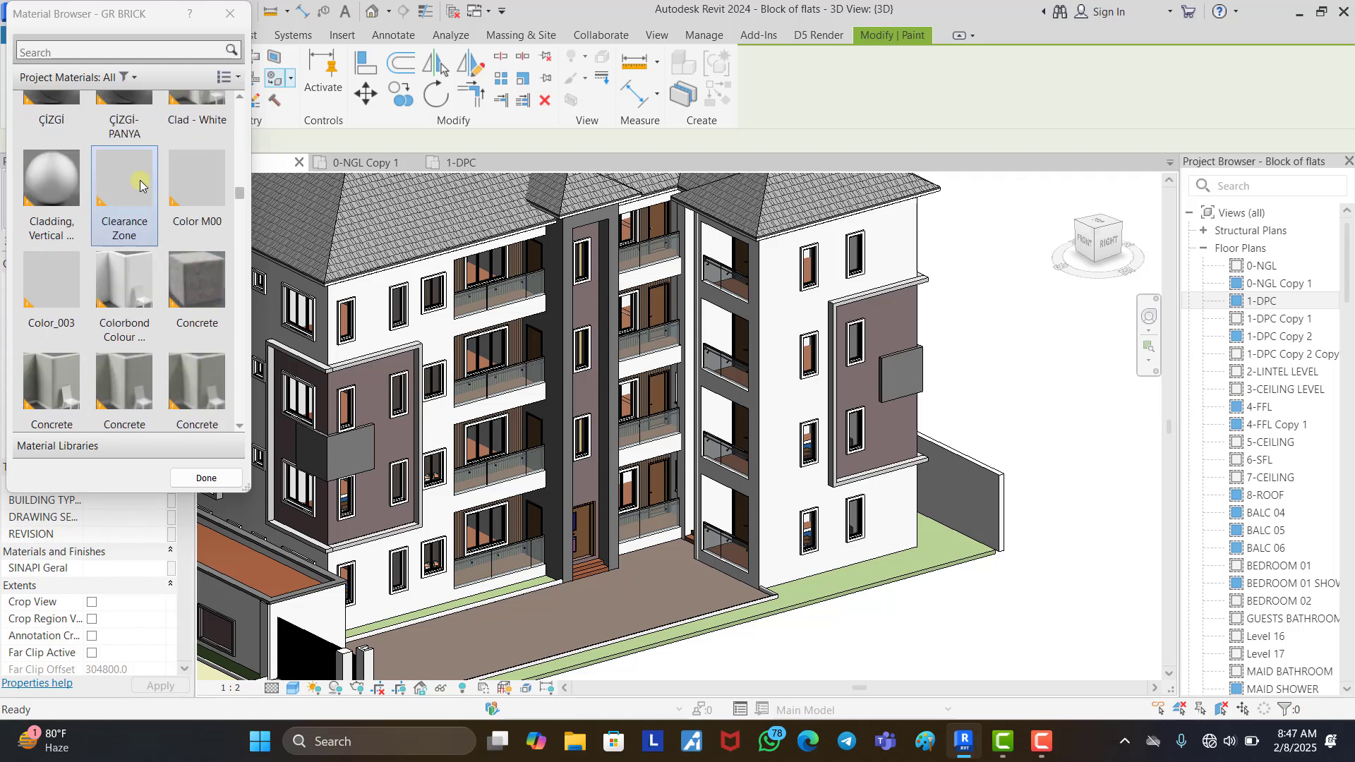
scroll(140, 185, "up", 6)
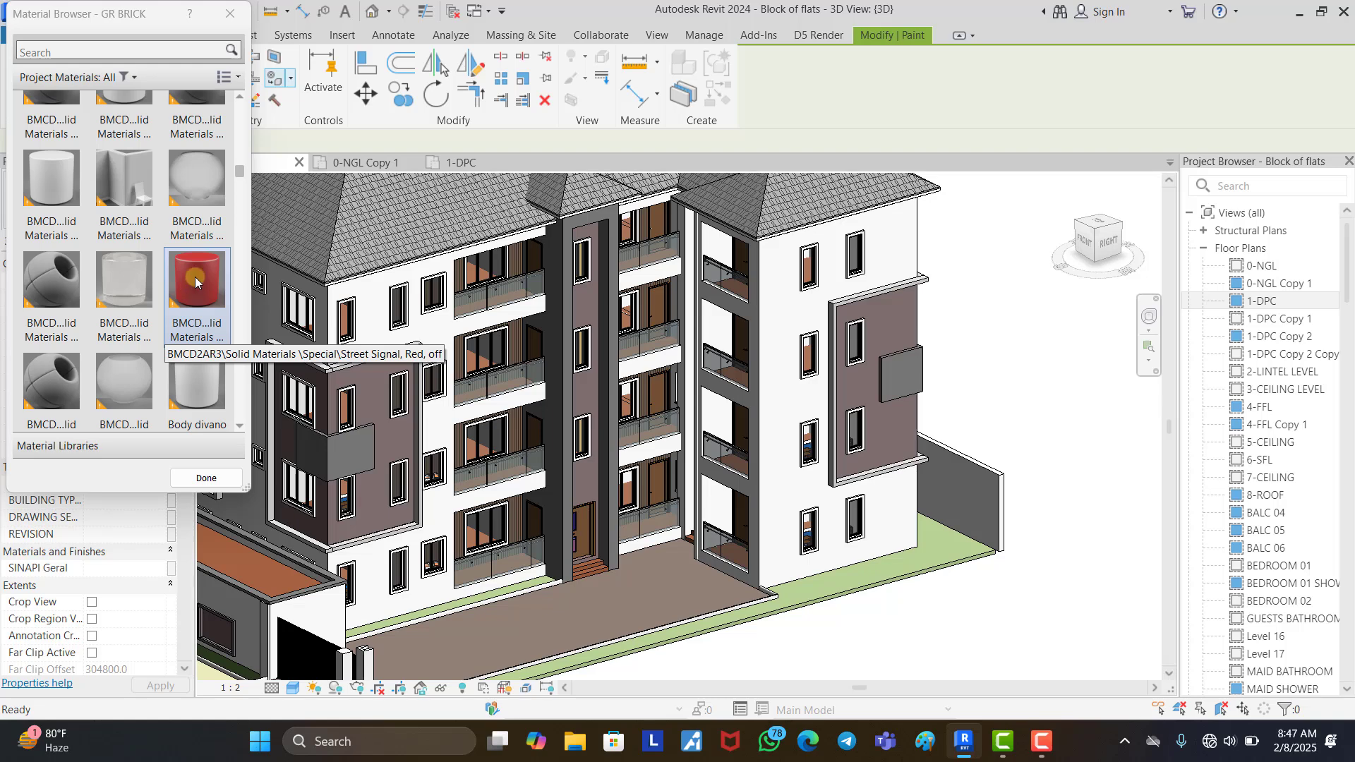
scroll(197, 274, "down", 1)
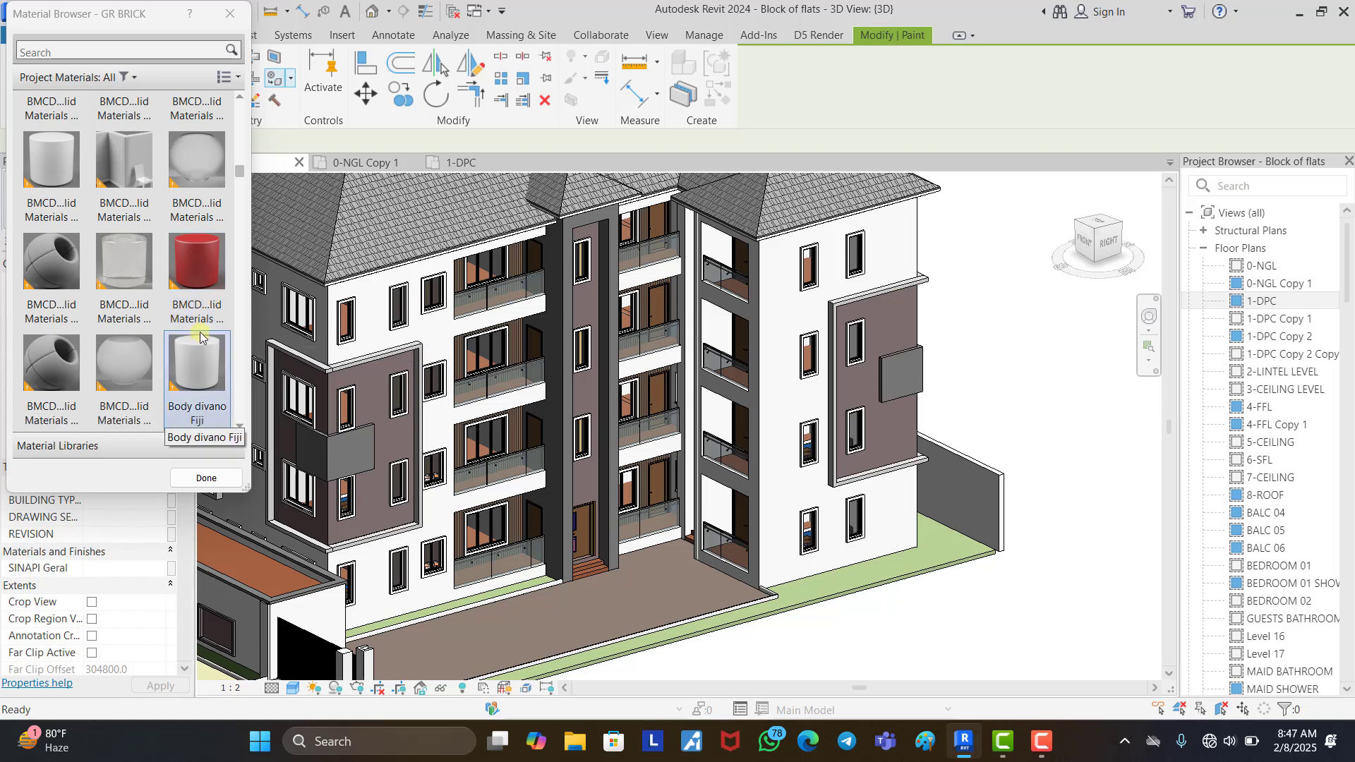
left_click(206, 269)
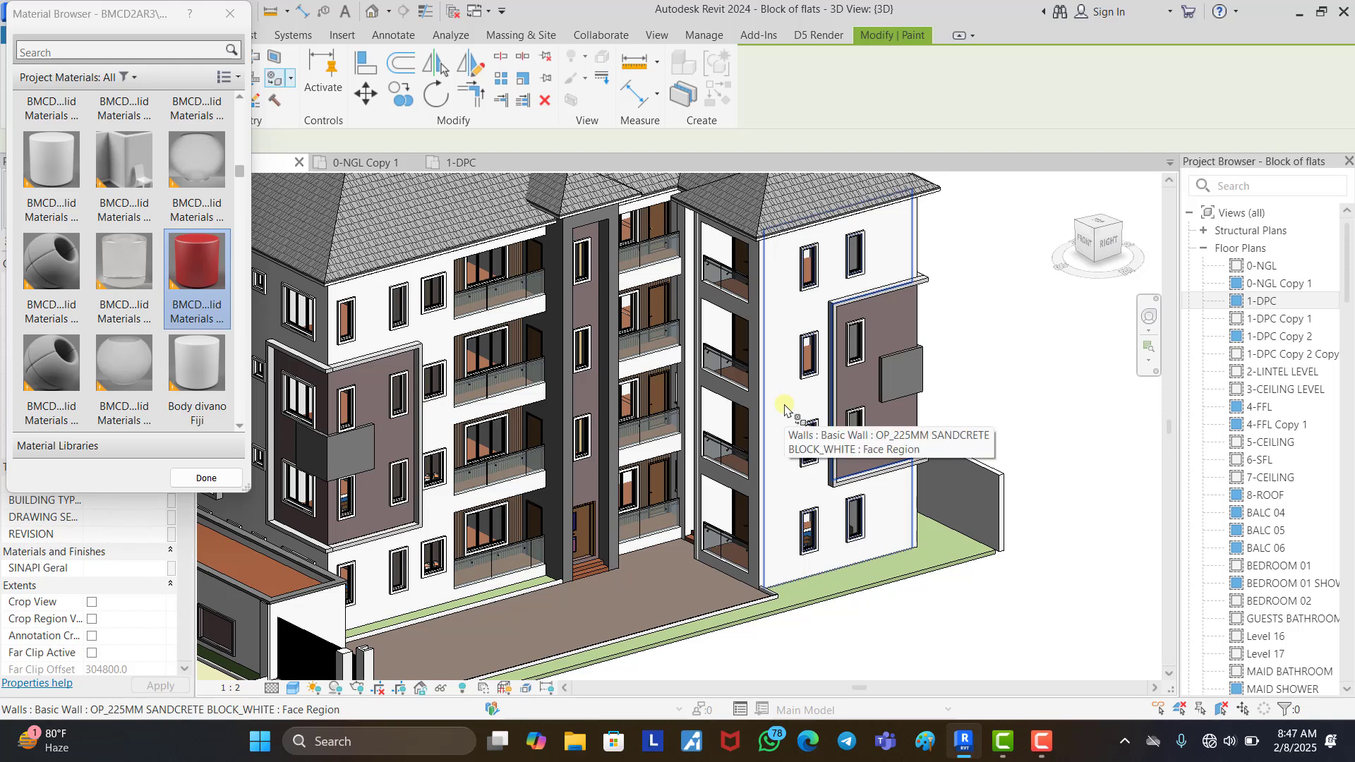
Paint the top and front faces of the top rail on the uppermost balcony beside the entrance tower with the red material.
scroll(784, 411, "up", 3)
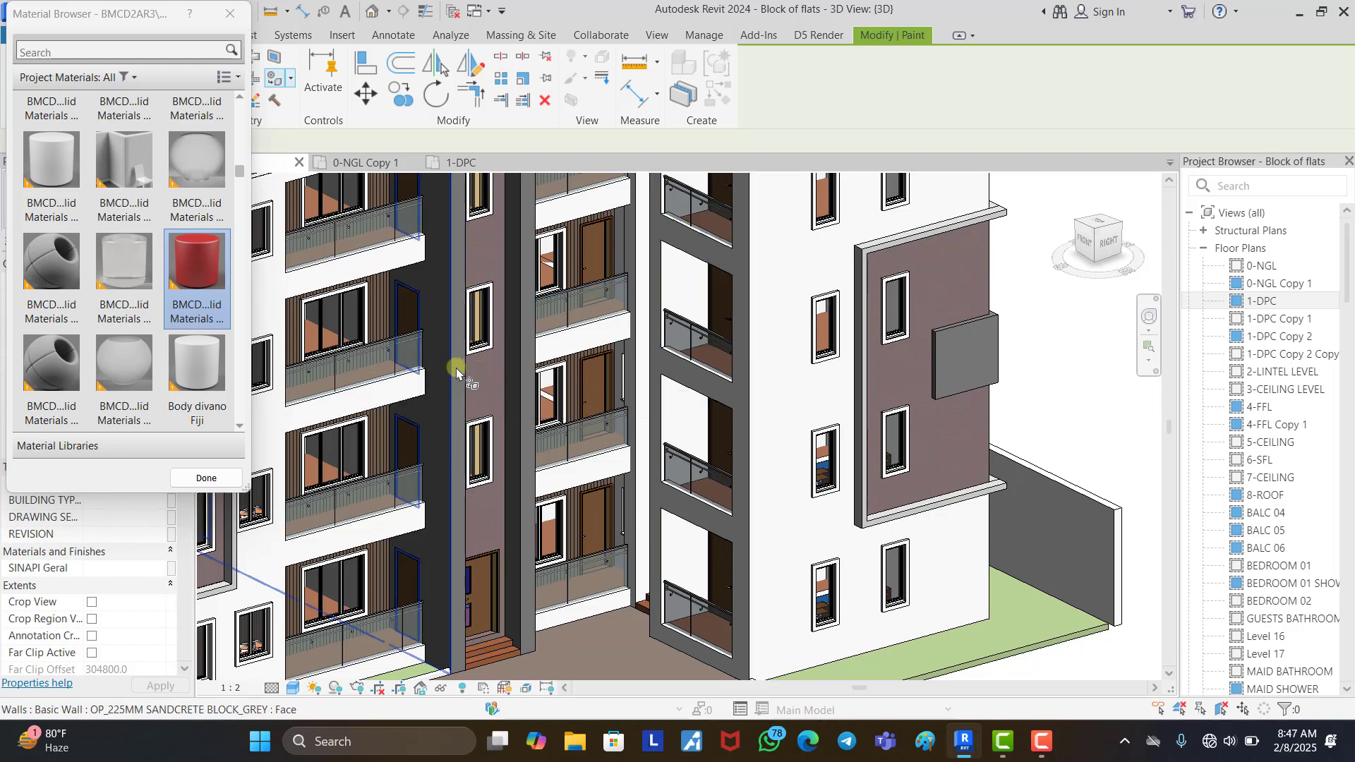
scroll(459, 381, "up", 5)
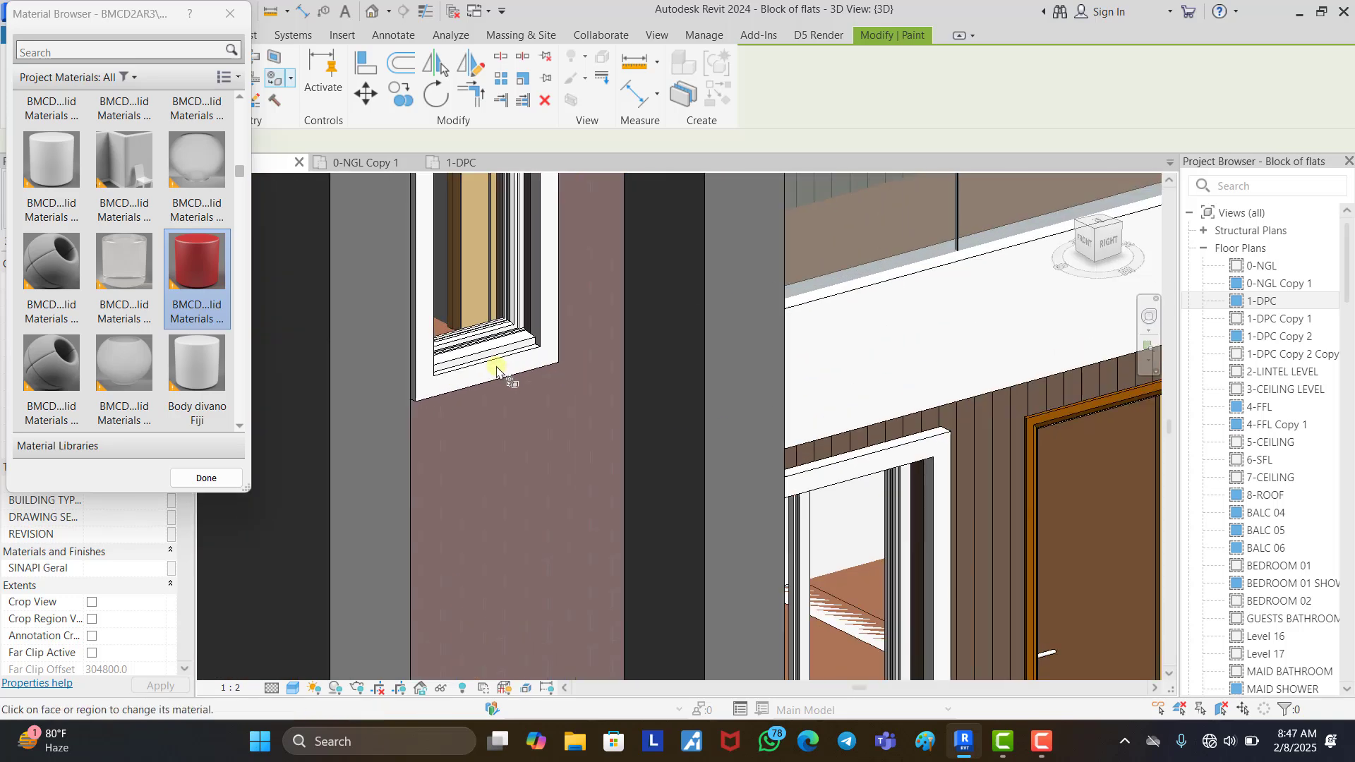
scroll(550, 387, "down", 3)
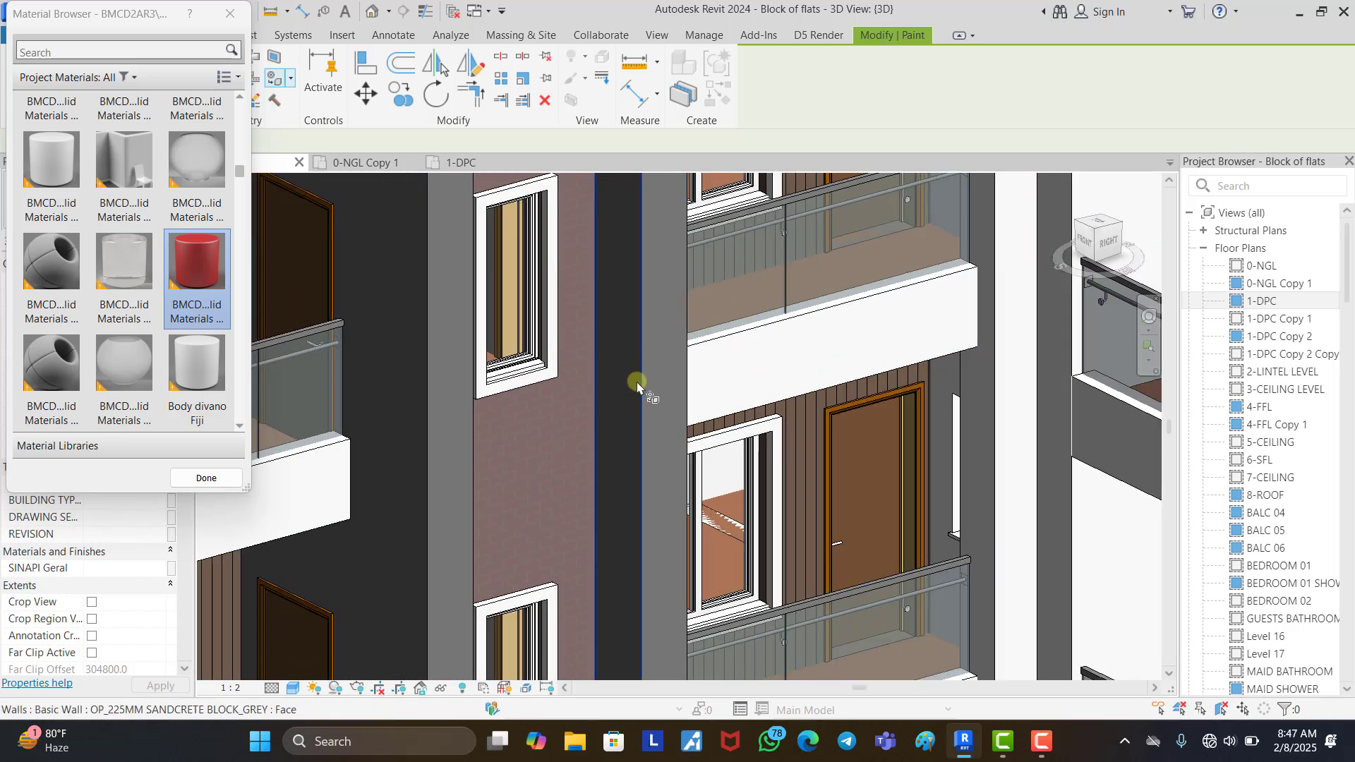
scroll(661, 378, "down", 4)
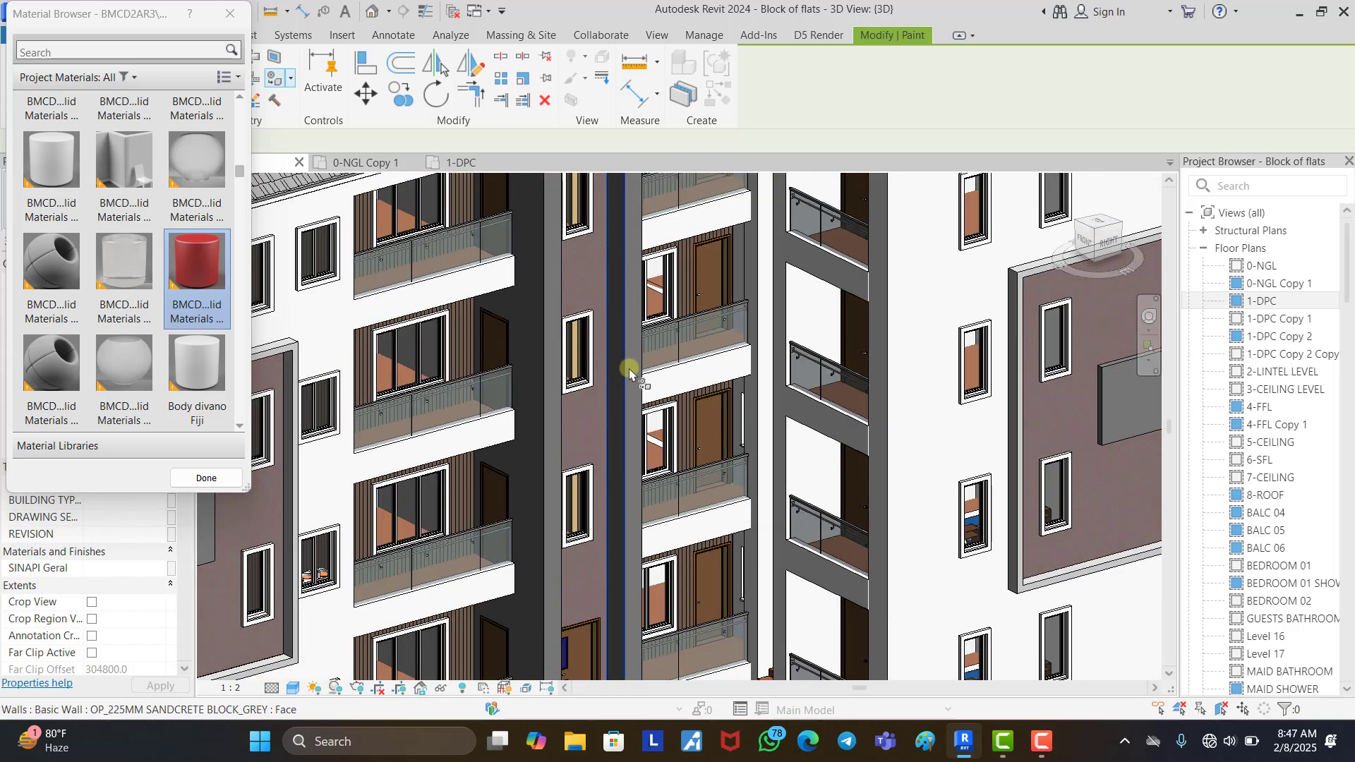
scroll(586, 391, "down", 2)
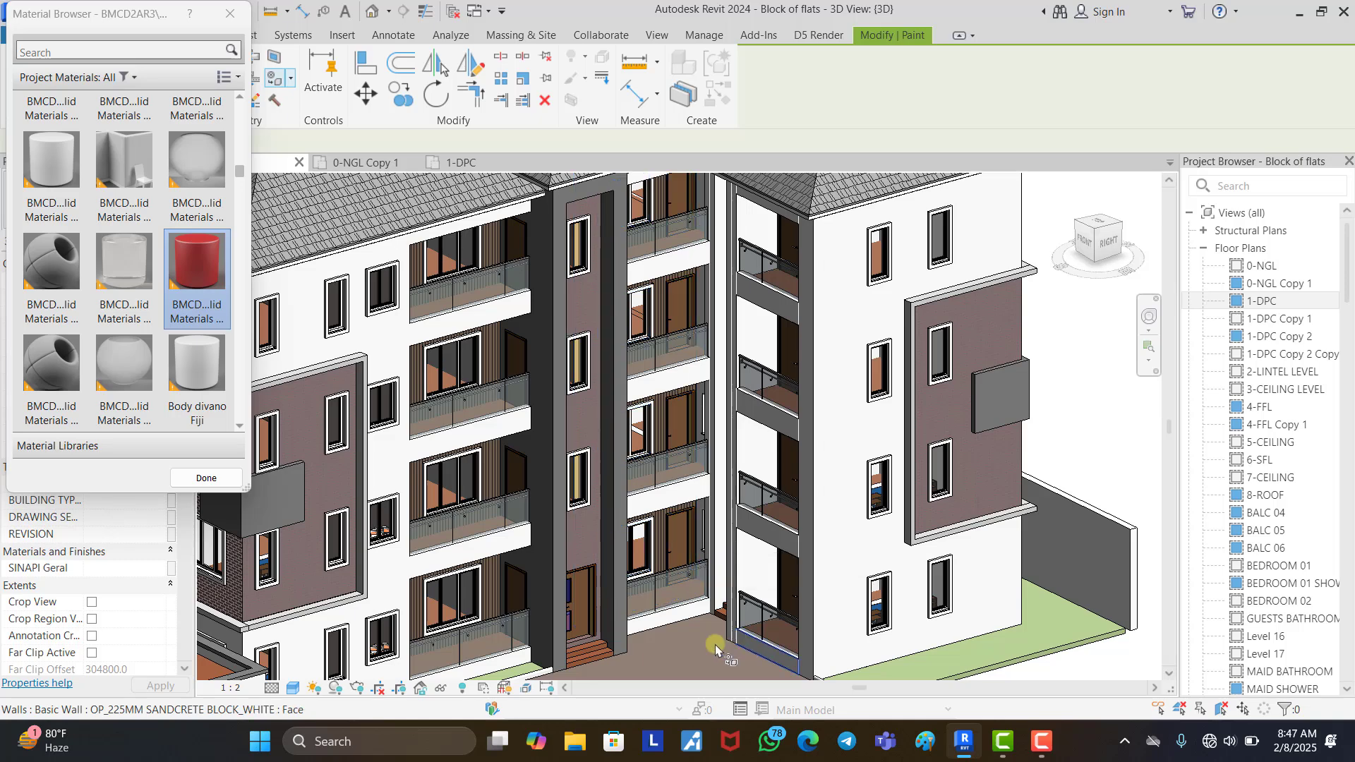
scroll(686, 474, "down", 1)
scroll(686, 474, "down", 1)
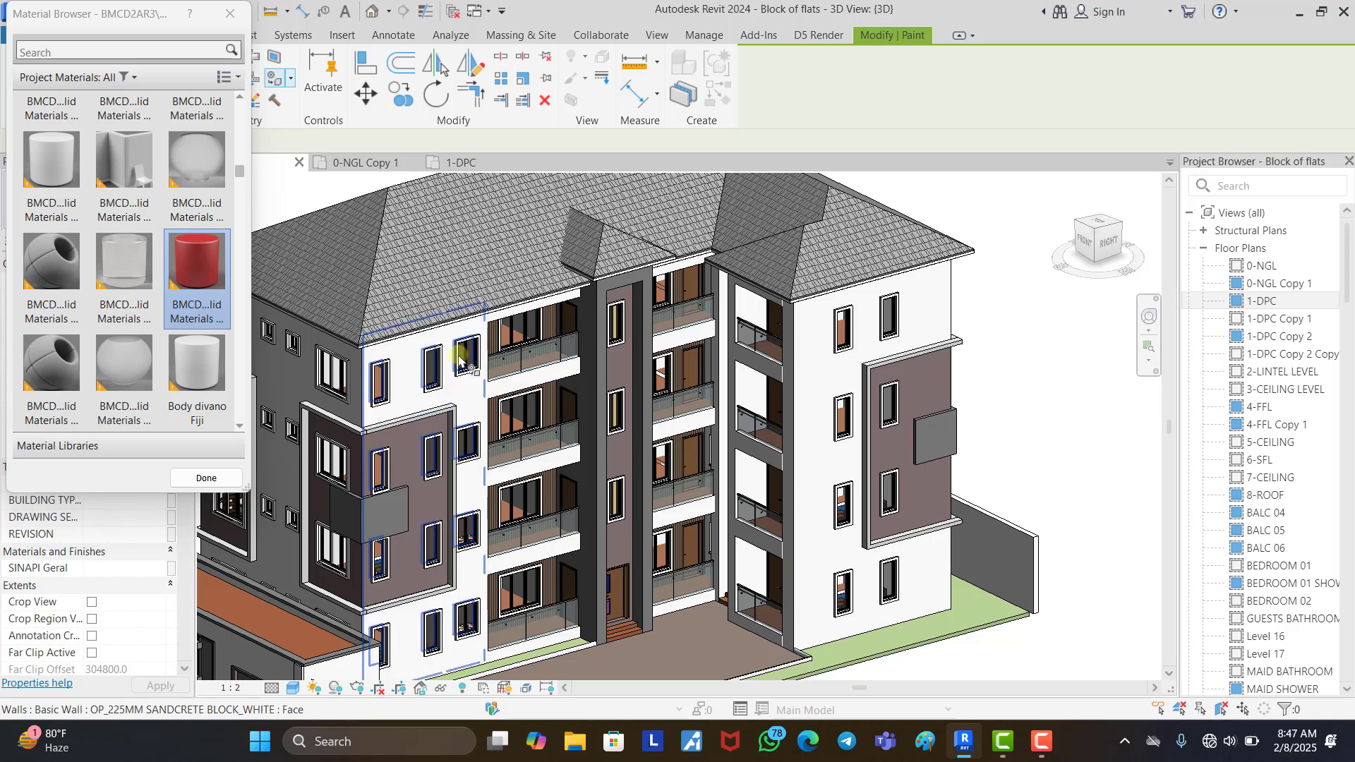
scroll(494, 358, "up", 2)
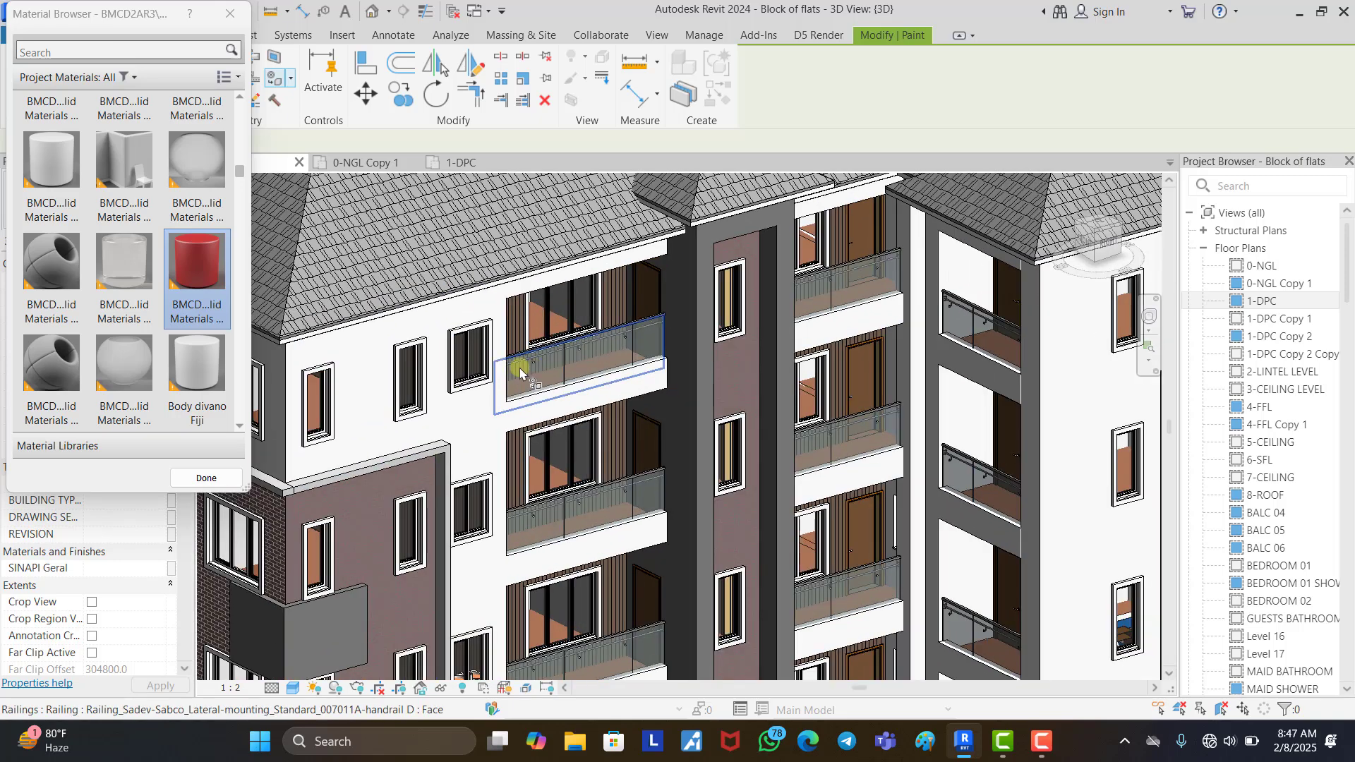
scroll(522, 368, "up", 2)
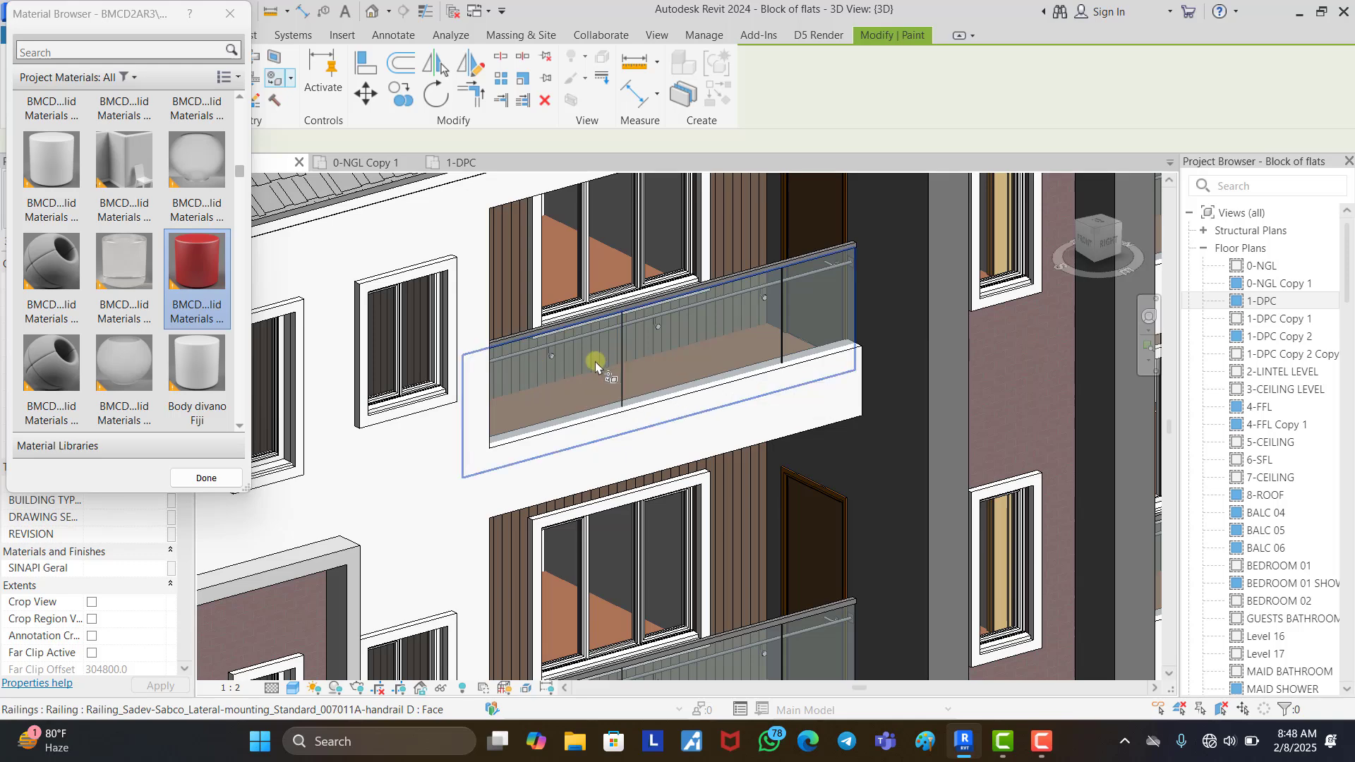
scroll(540, 391, "up", 5)
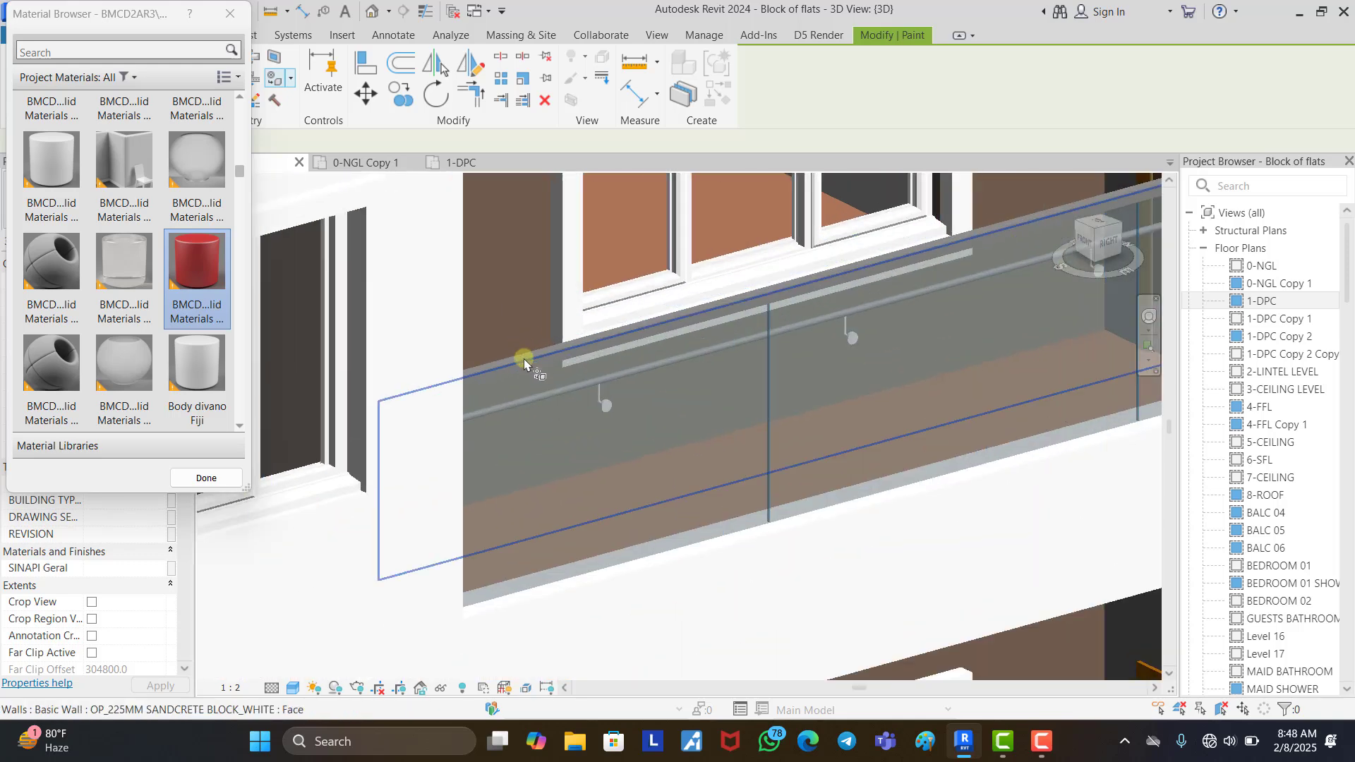
scroll(558, 346, "up", 3)
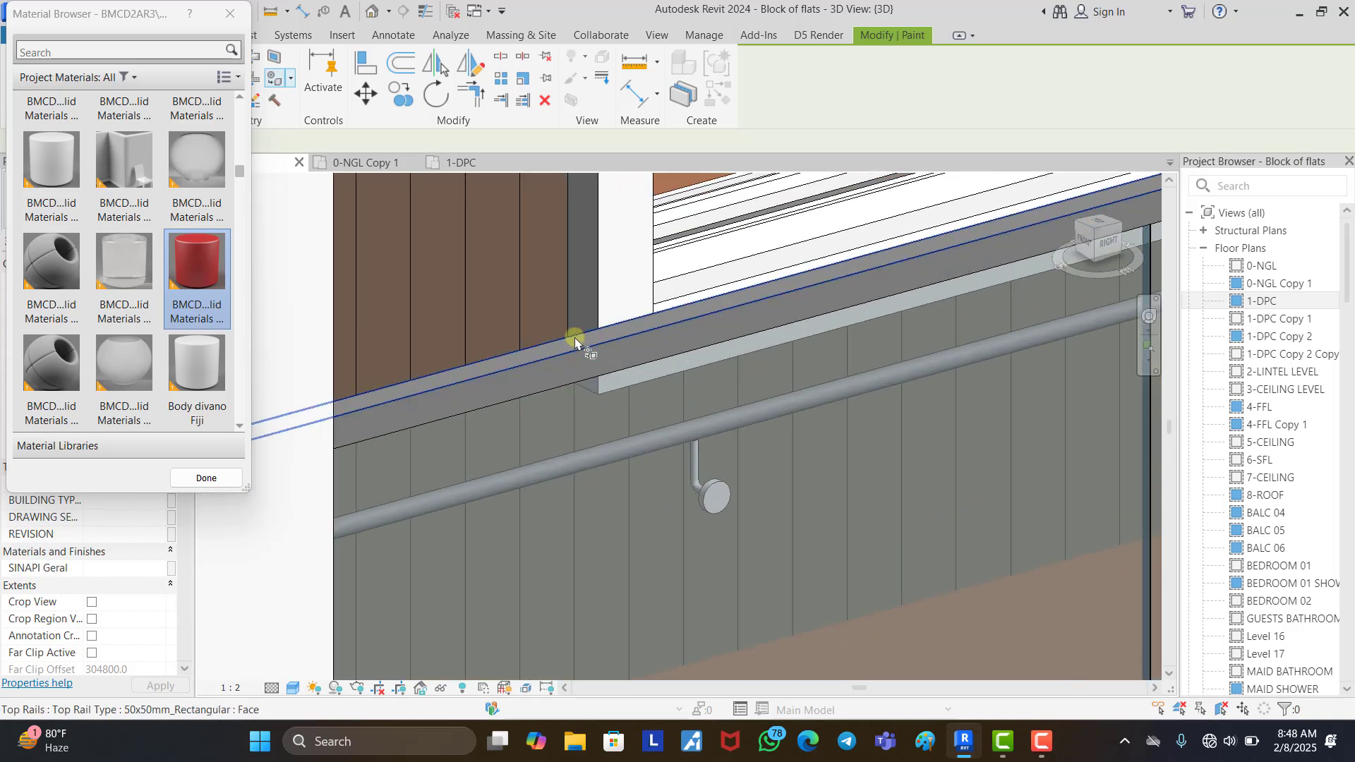
left_click(574, 338)
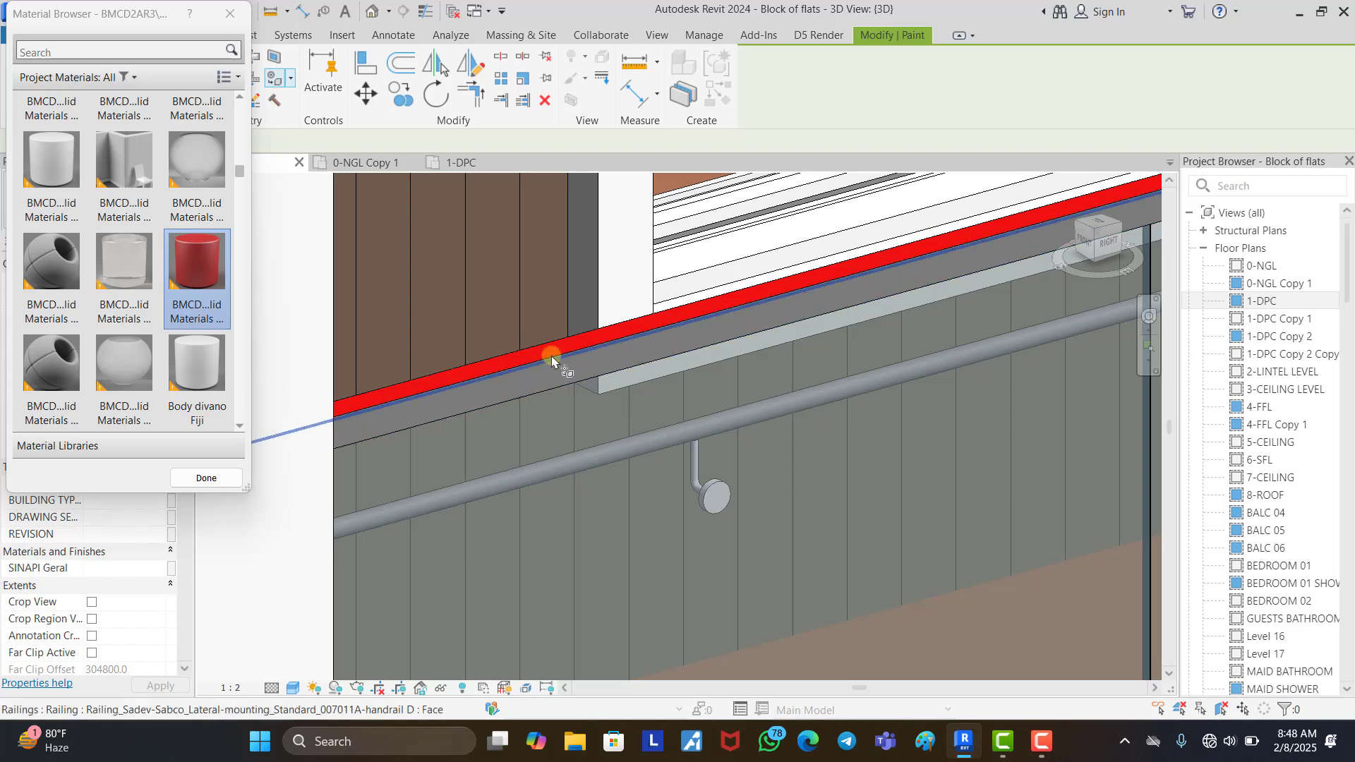
scroll(551, 356, "down", 5)
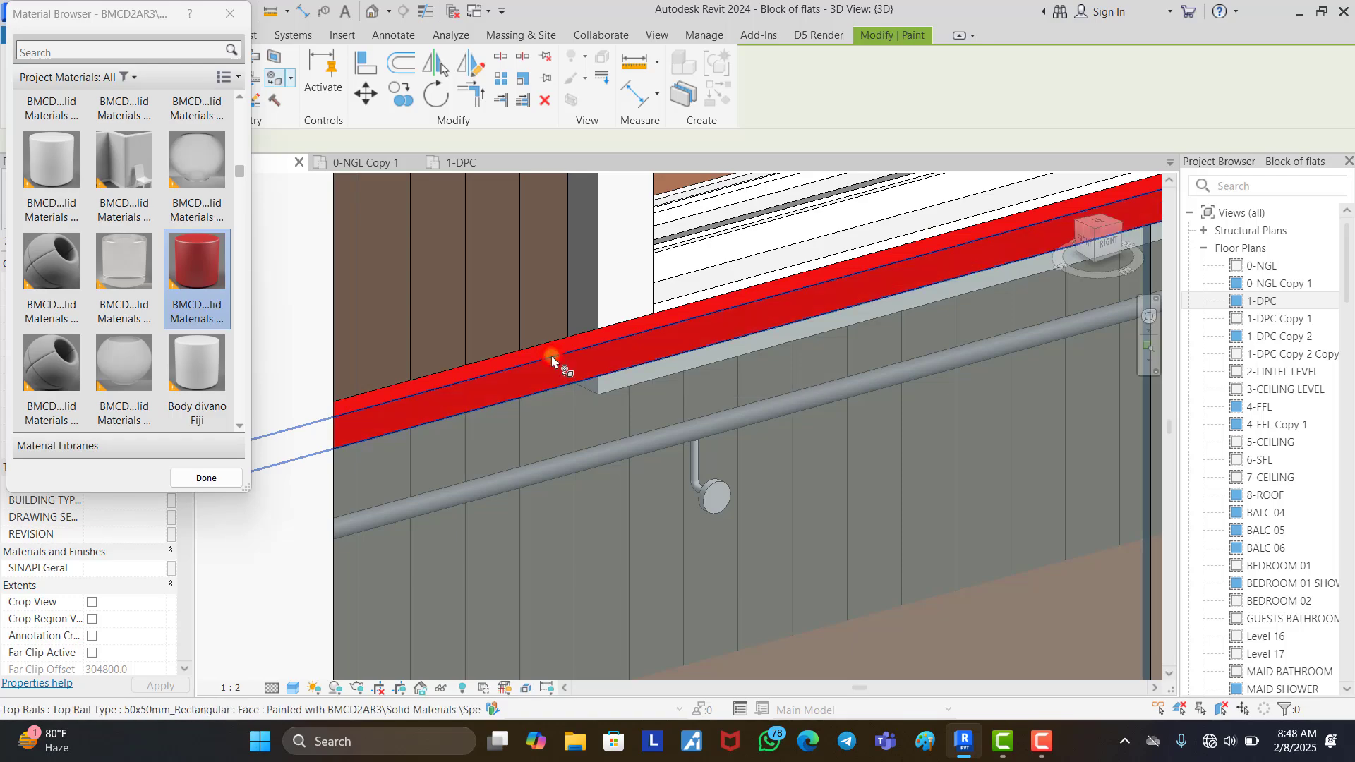
Paint the outer faces of the three upper white balcony walls below the glass railings with the red material.
scroll(486, 447, "down", 4)
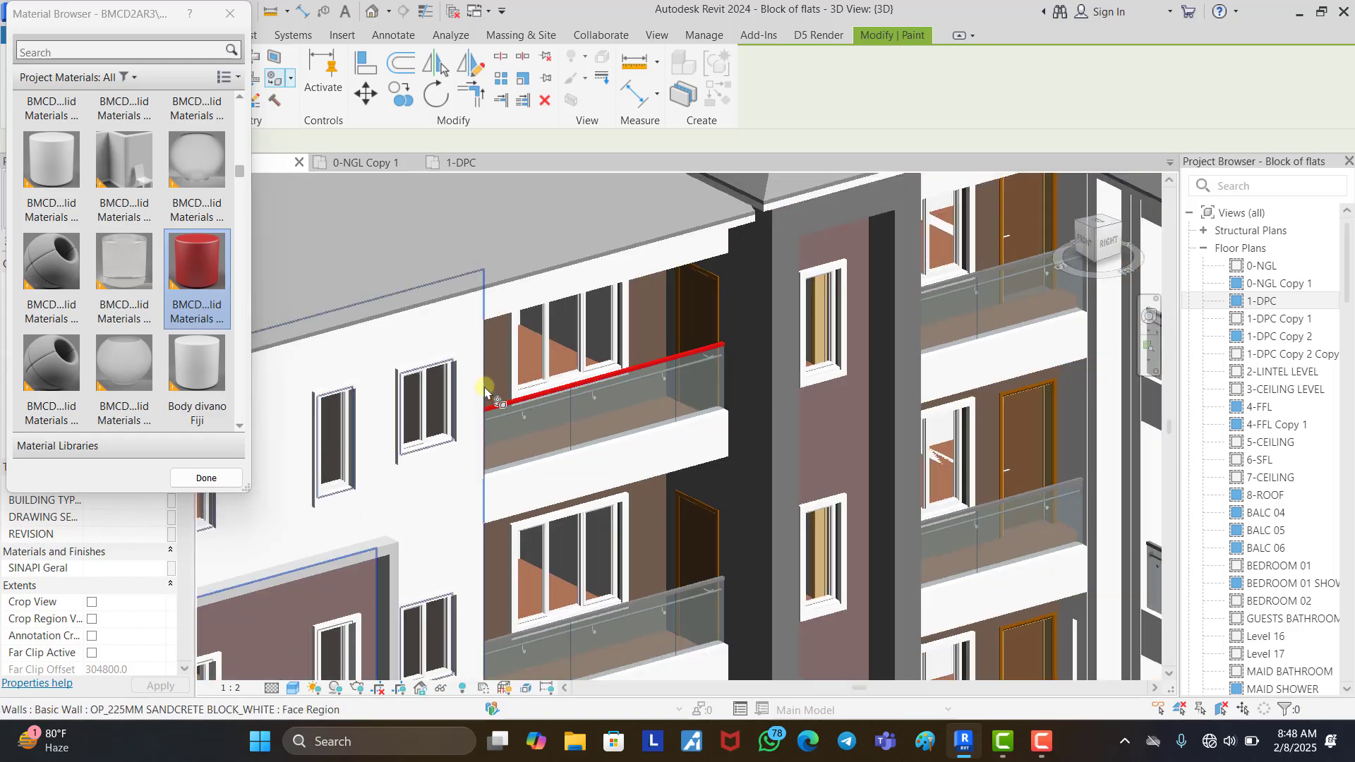
scroll(565, 454, "up", 2)
left_click(592, 429)
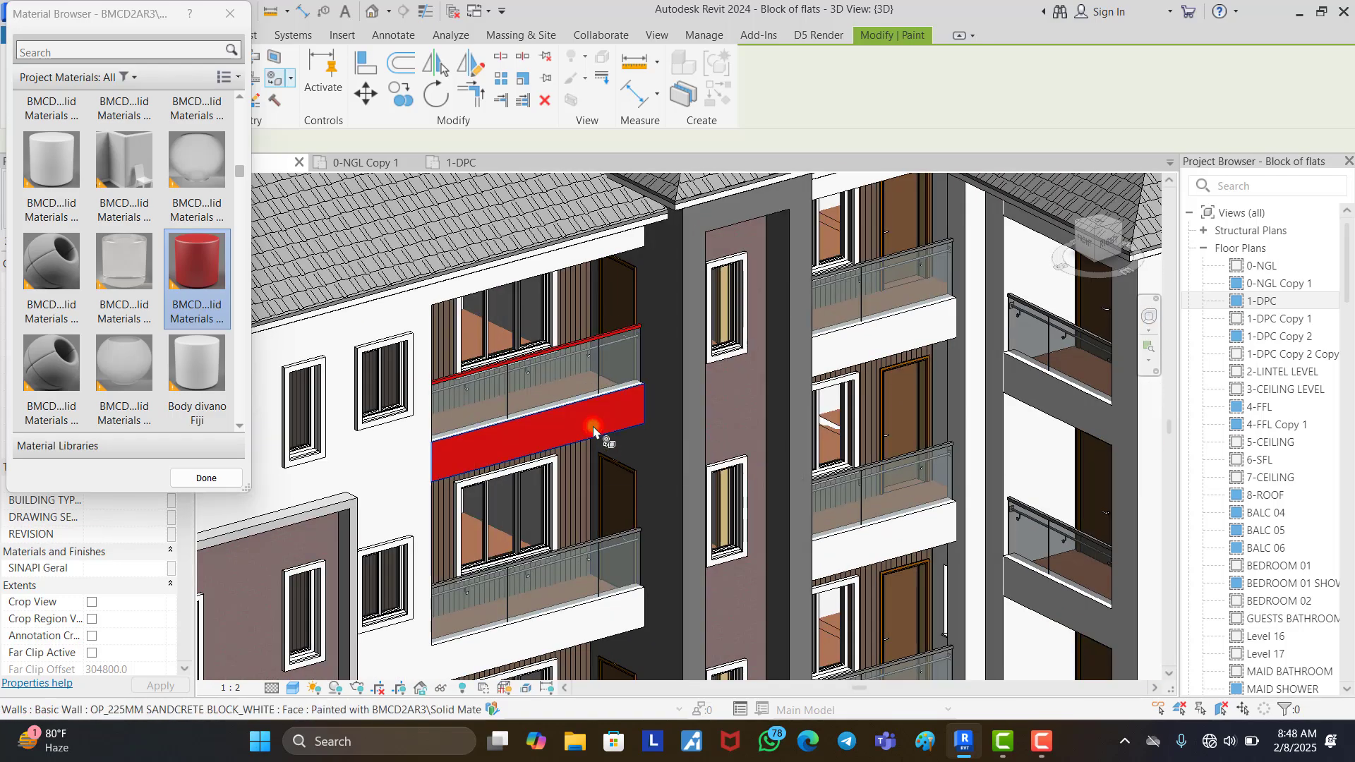
scroll(592, 430, "down", 3)
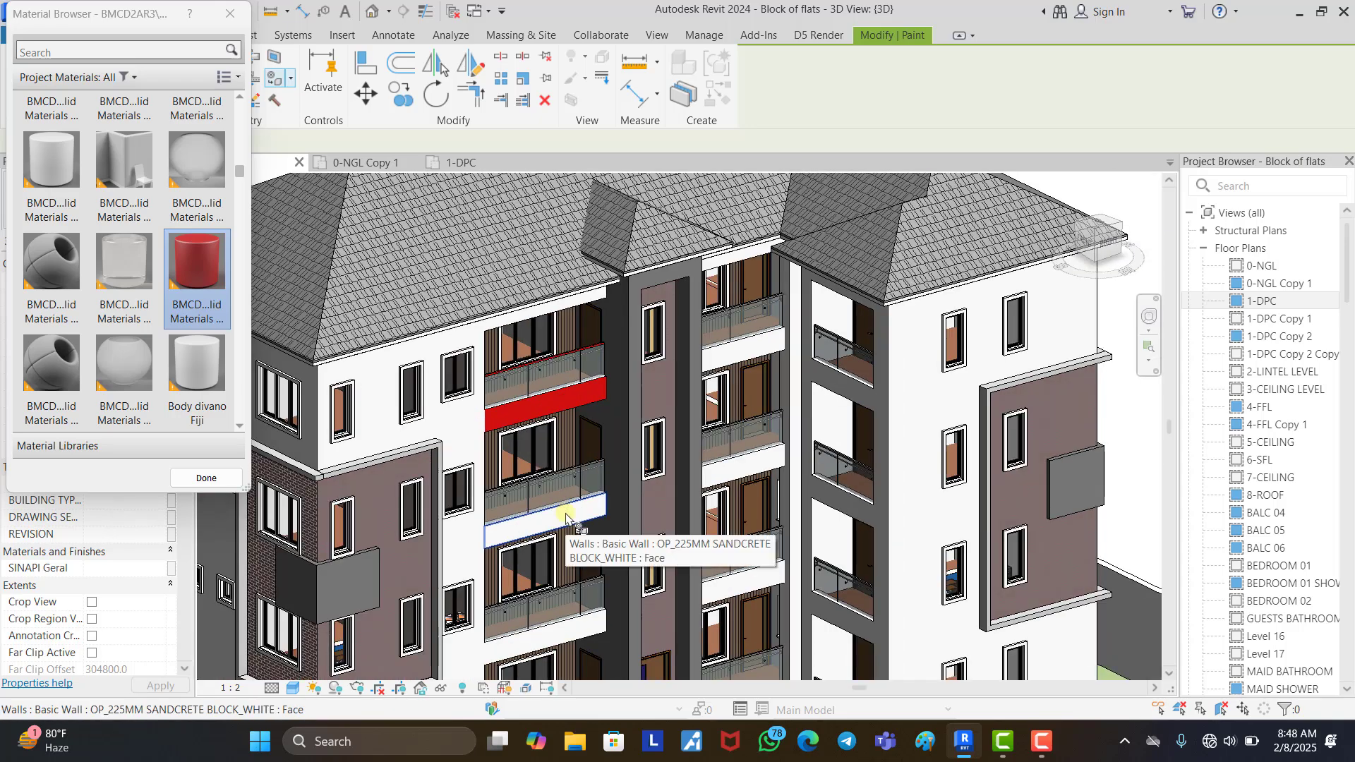
left_click(565, 512)
scroll(549, 460, "down", 3)
scroll(562, 579, "up", 4)
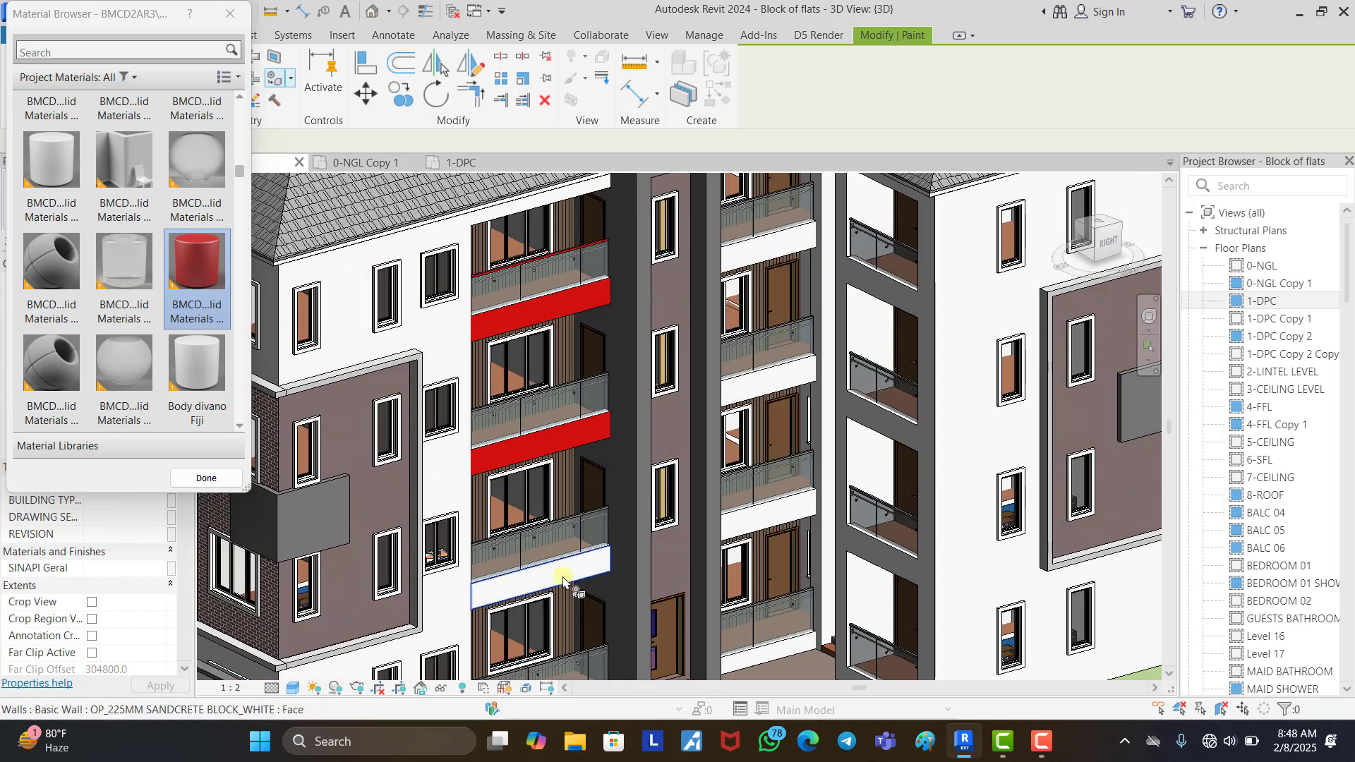
scroll(446, 365, "down", 3)
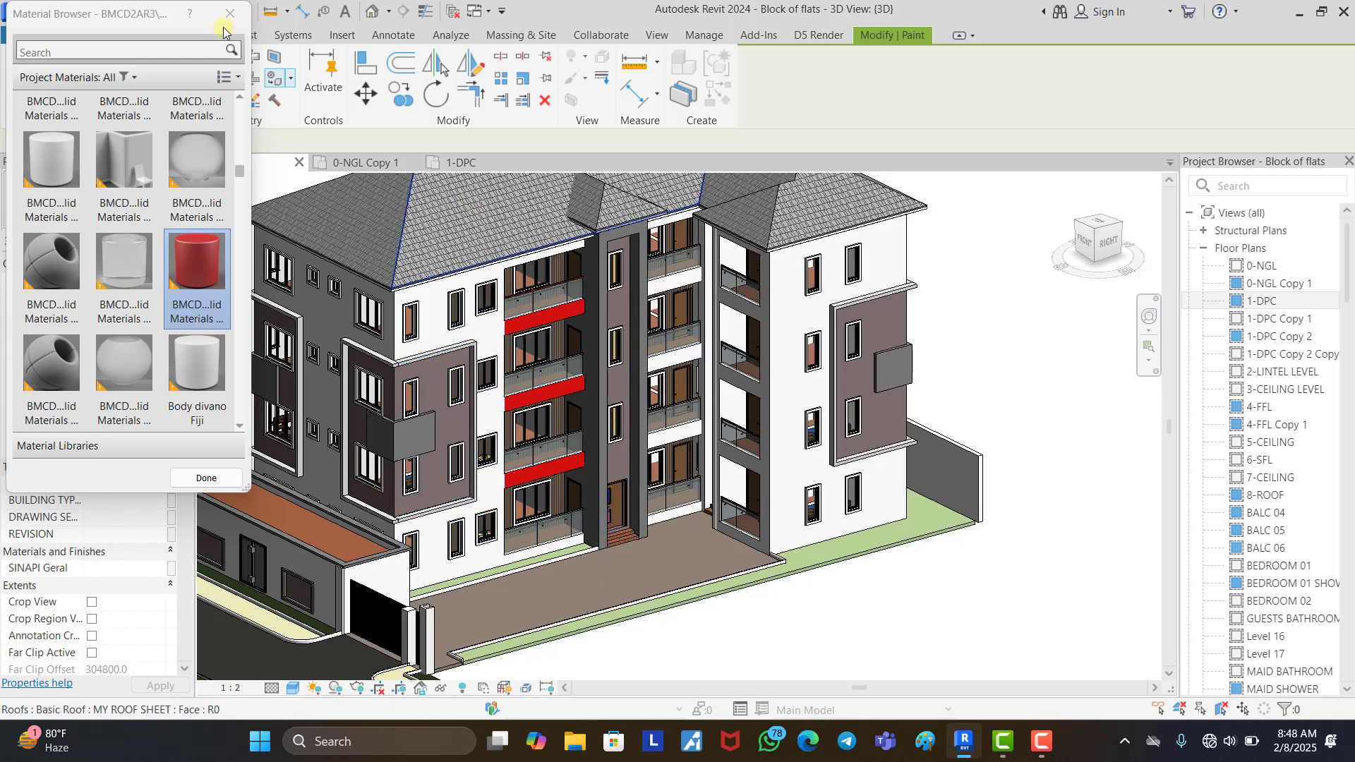
Browse the project materials and leave the Paint tool without choosing another material.
scroll(166, 212, "up", 1)
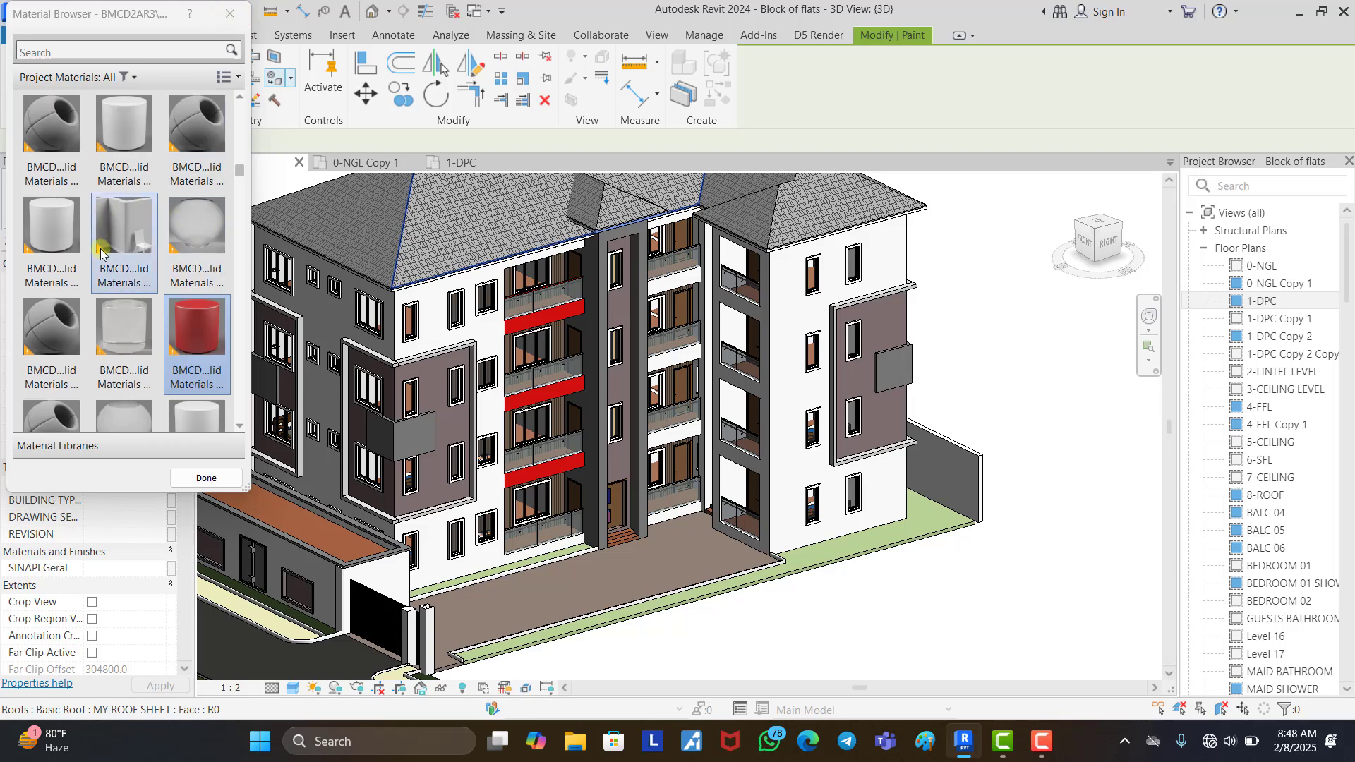
scroll(134, 282, "up", 10)
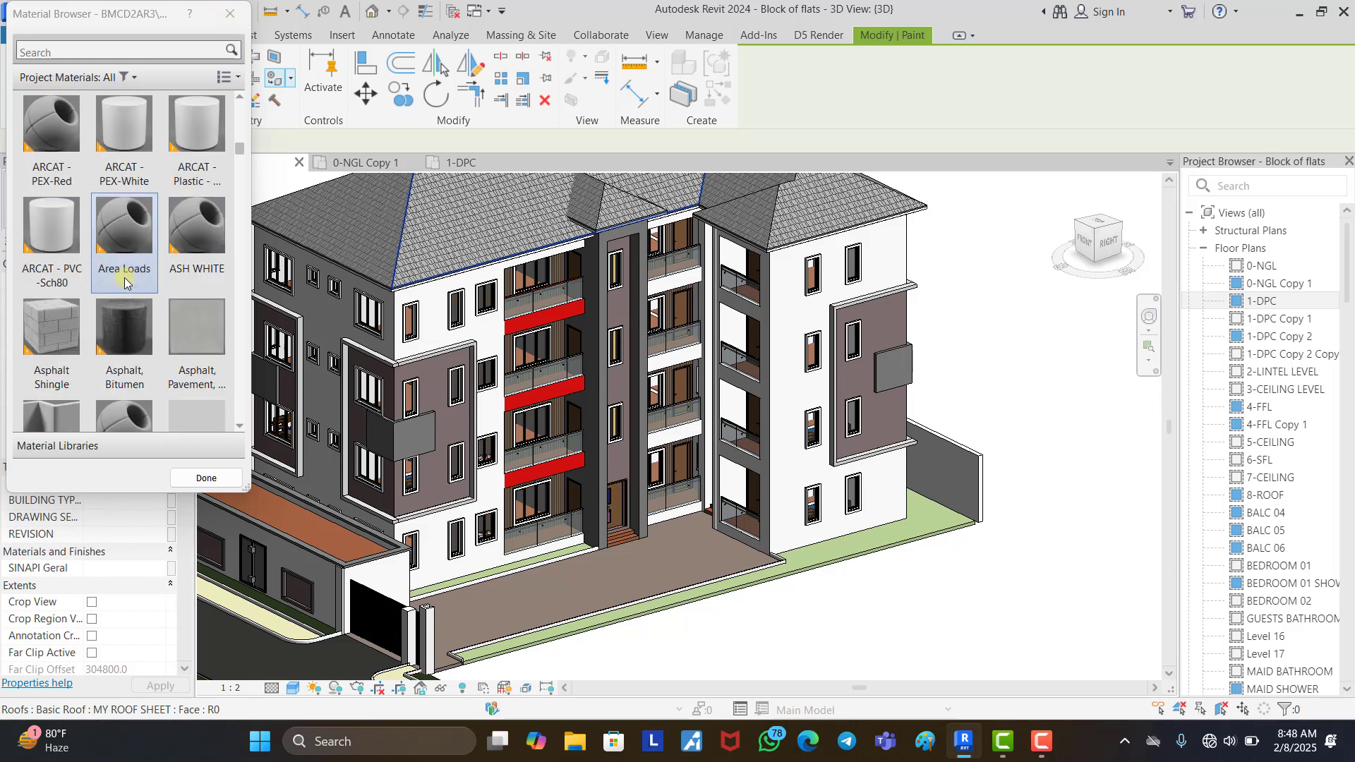
scroll(128, 247, "down", 8)
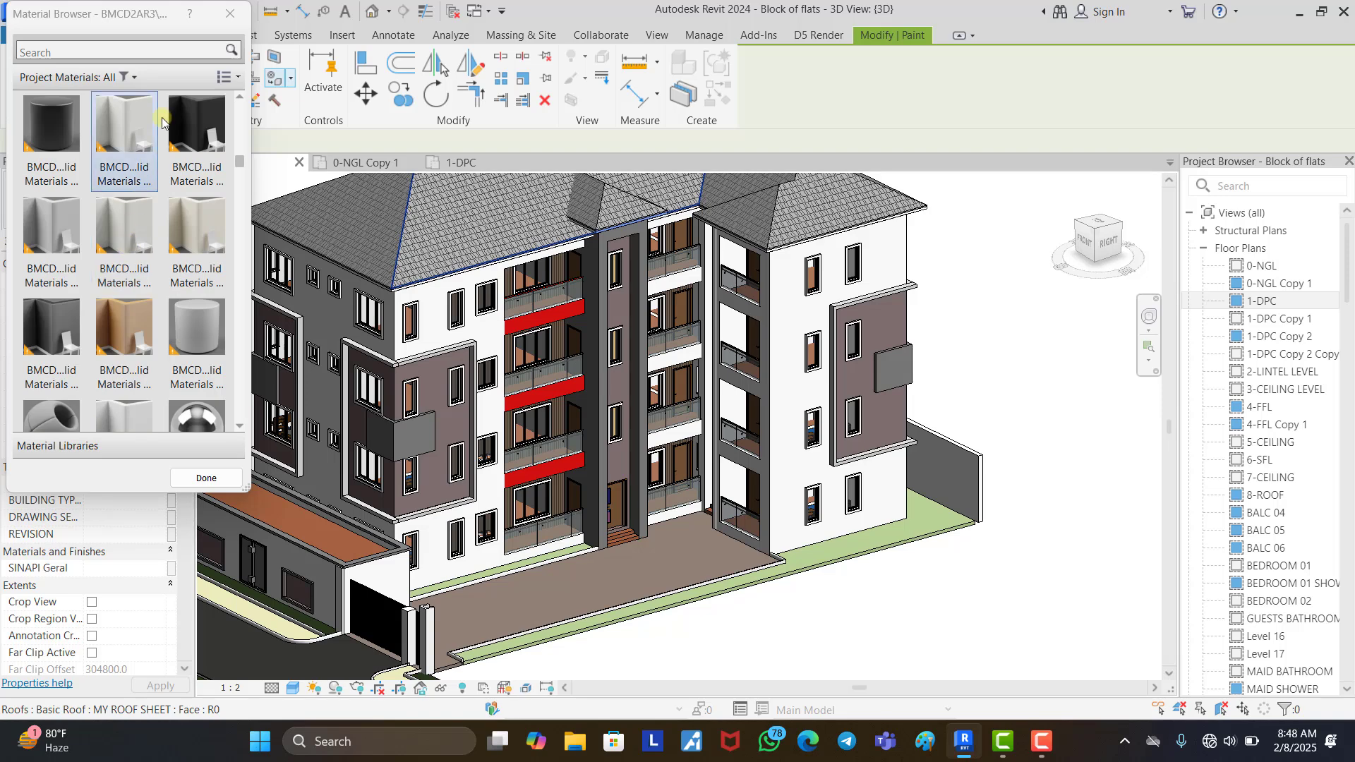
left_click(224, 14)
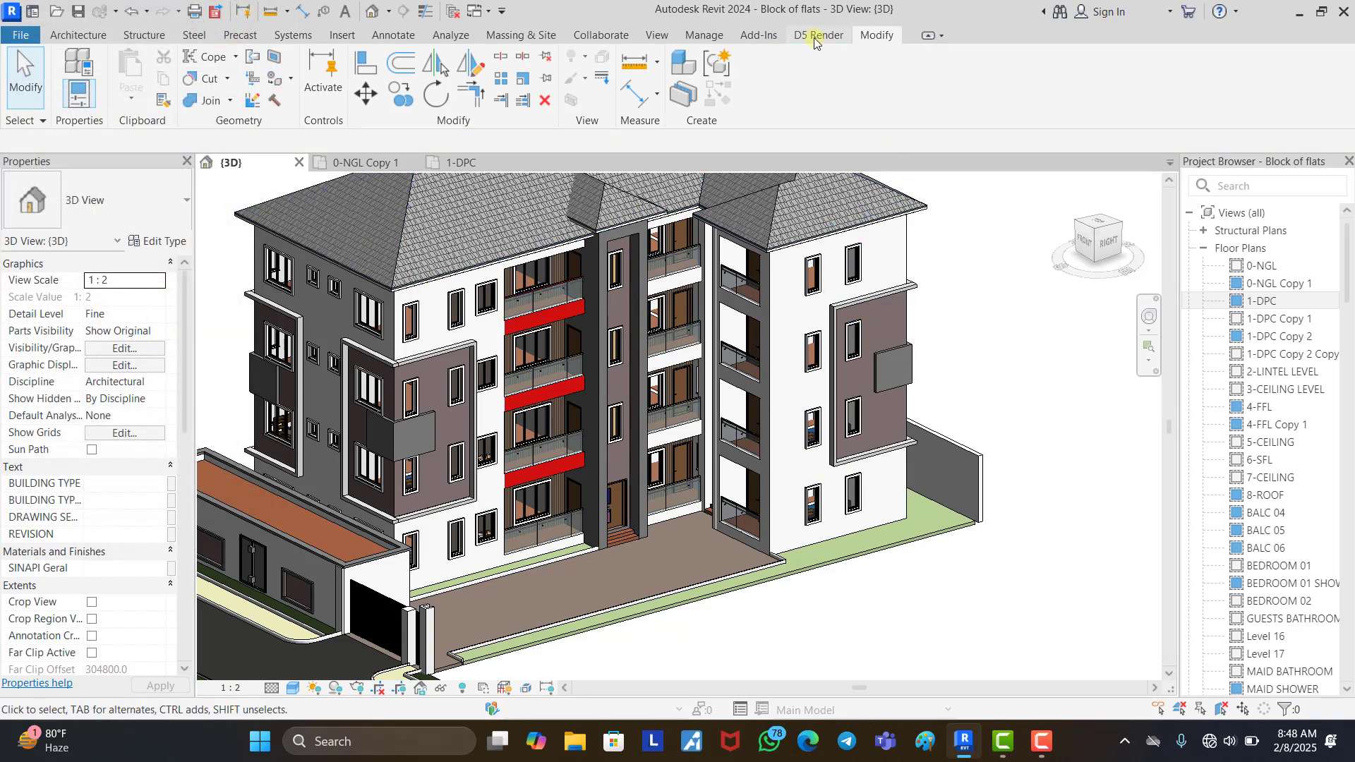
Create a new material in the project materials and rename it as "Pink material".
left_click(704, 37)
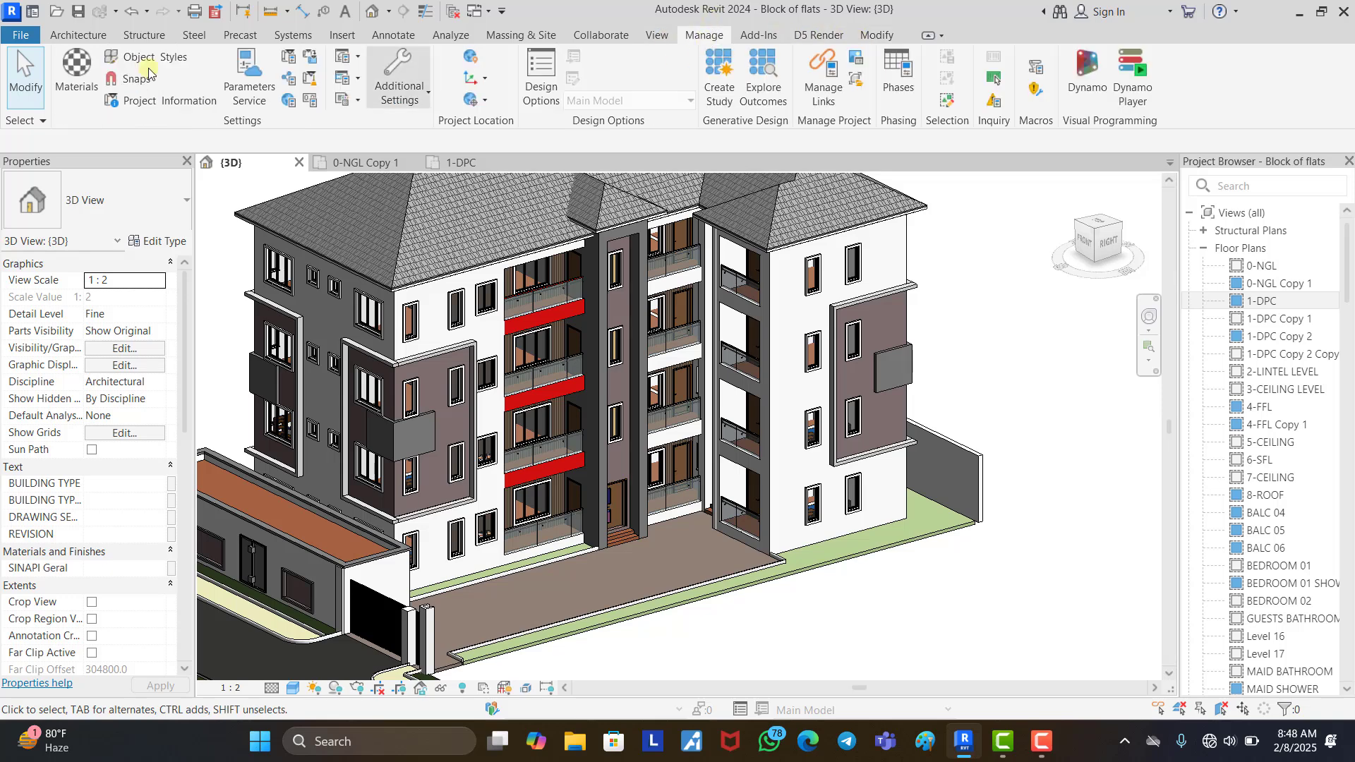
left_click(80, 83)
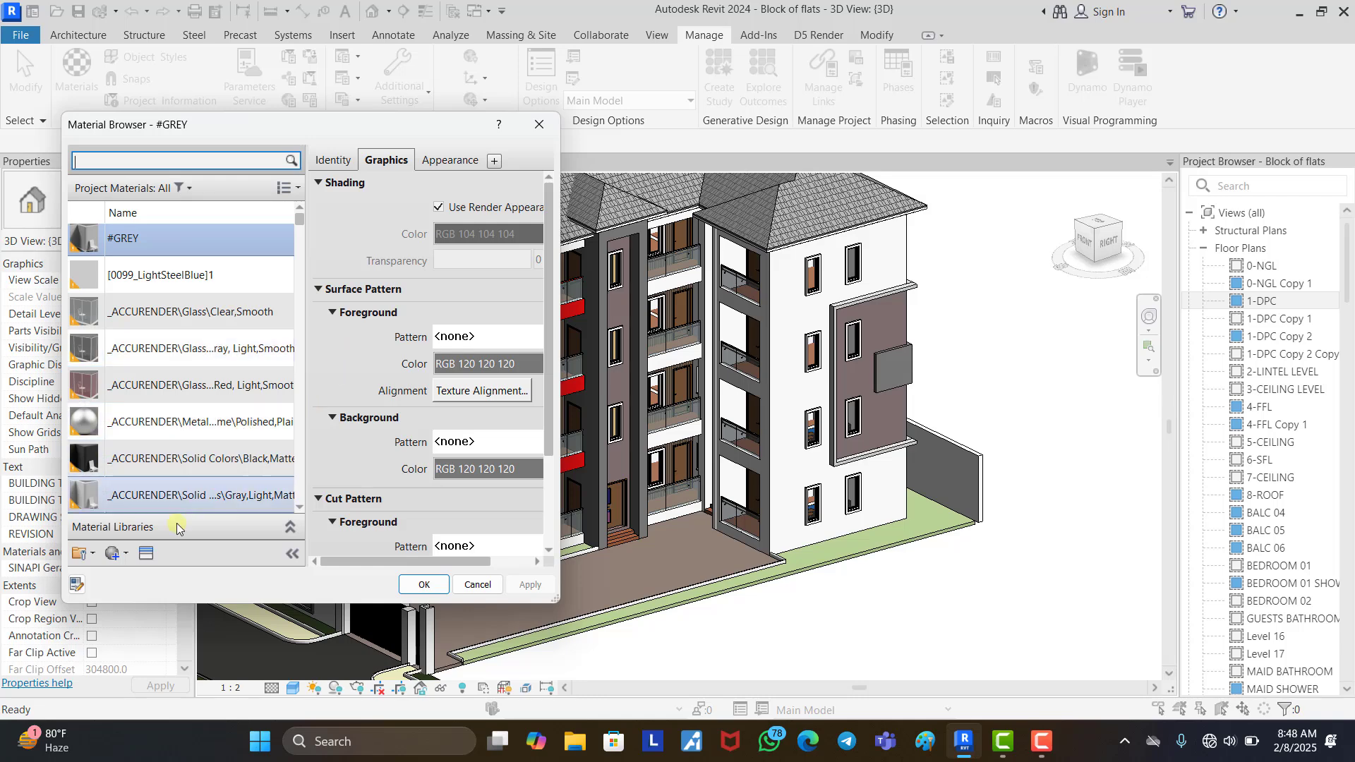
left_click(115, 555)
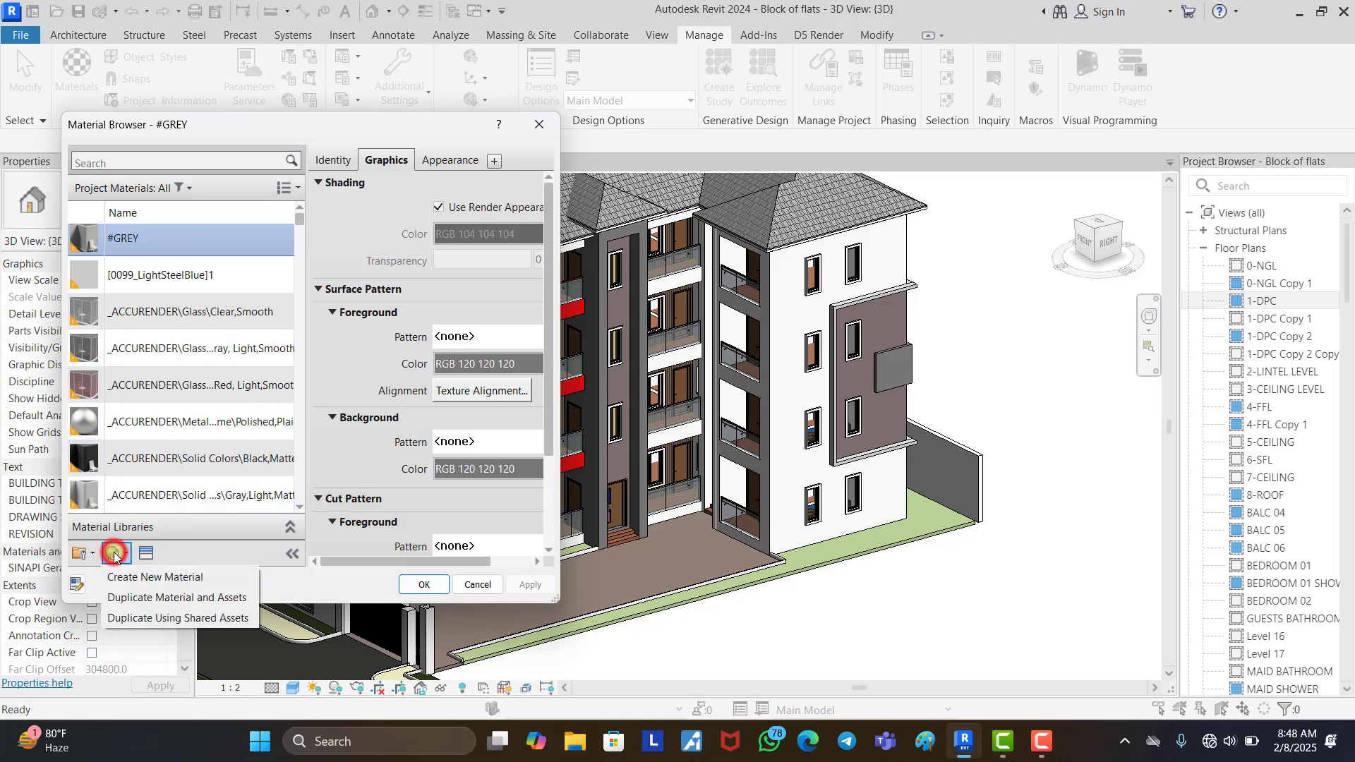
left_click(155, 578)
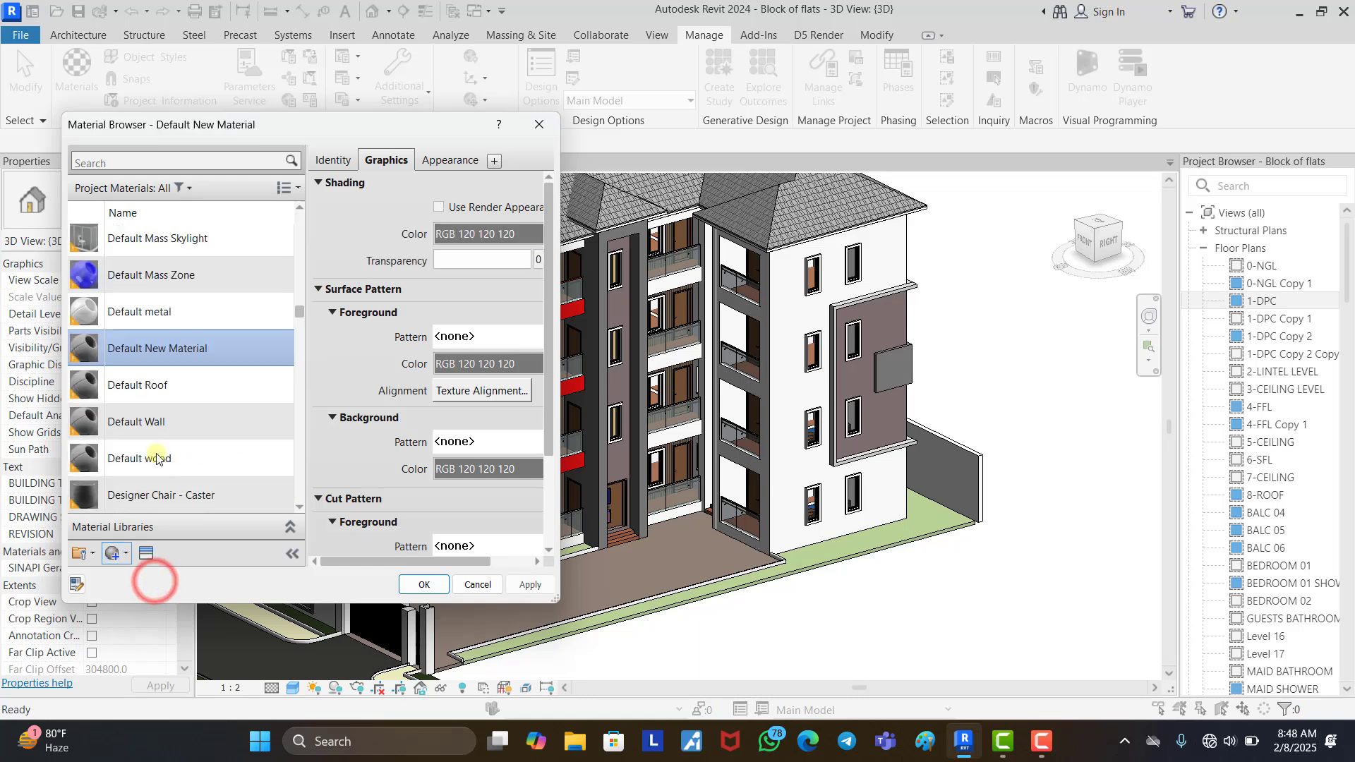
right_click(189, 347)
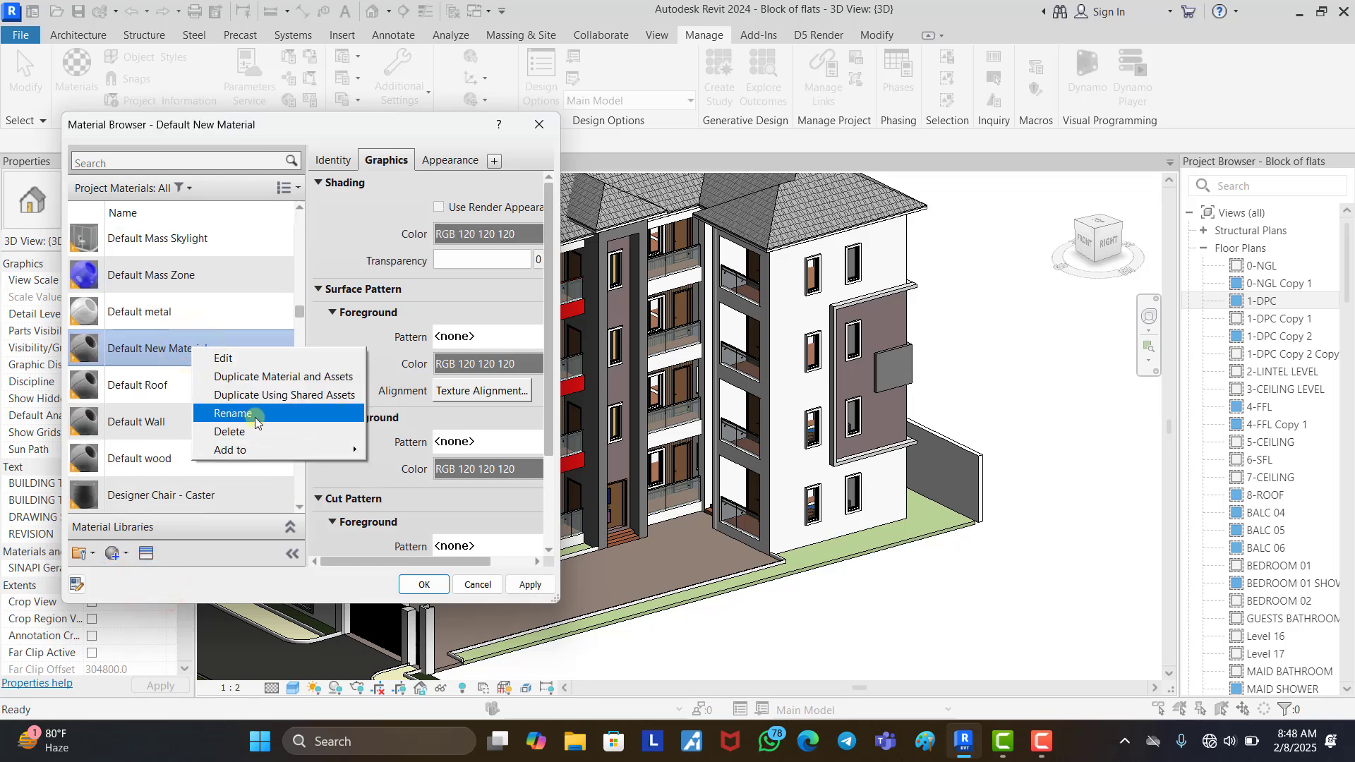
left_click(256, 422)
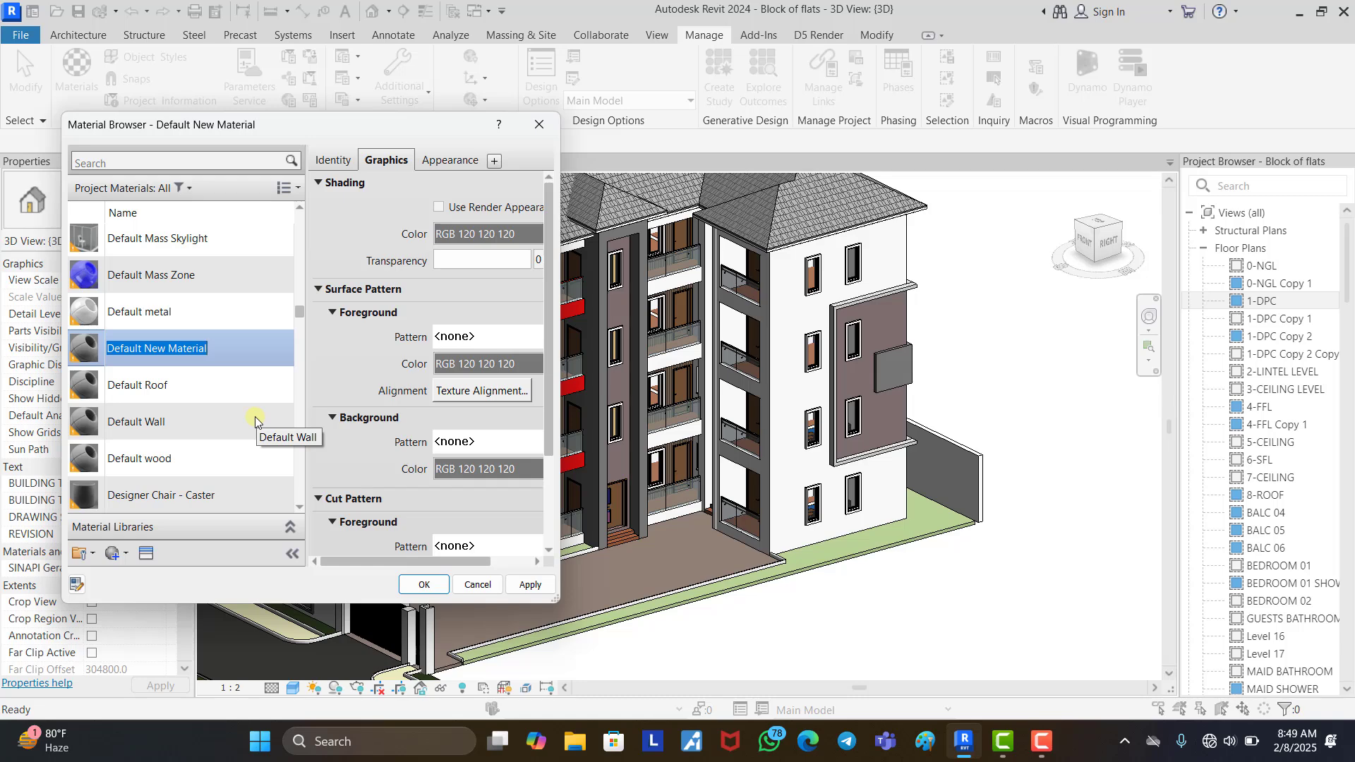
type("Pink")
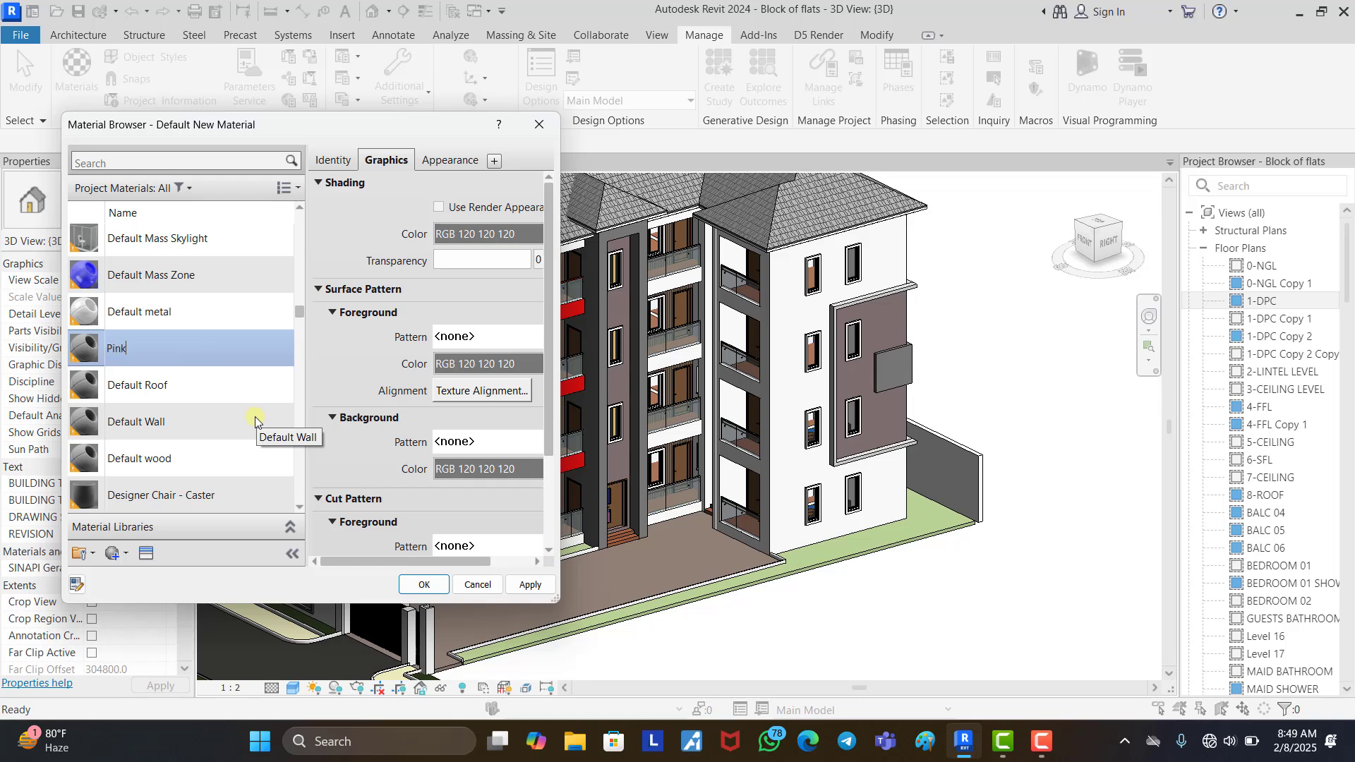
type(" material")
key("Return")
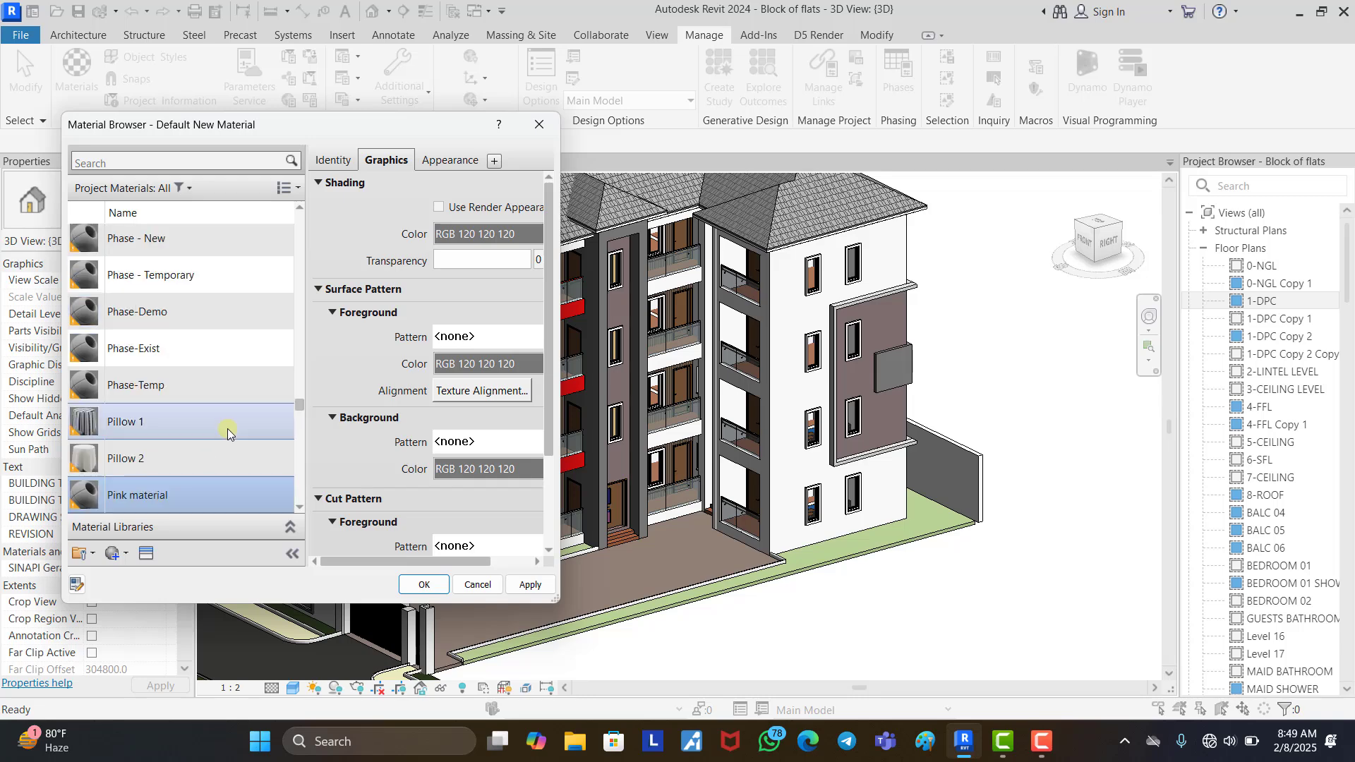
Set the shading color of Pink material to the bright pink RGB 255-000-128 and save the material changes.
left_click(502, 237)
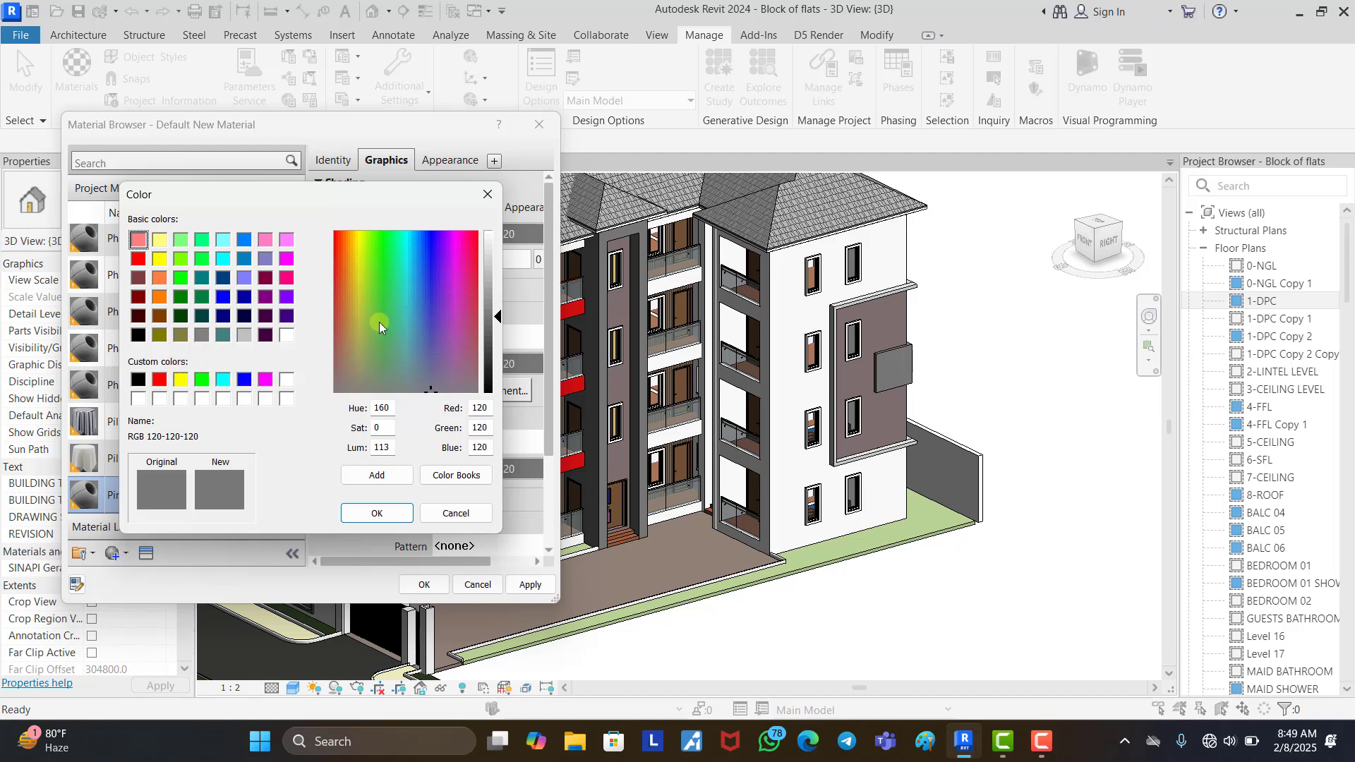
left_click_drag(441, 295, 438, 350)
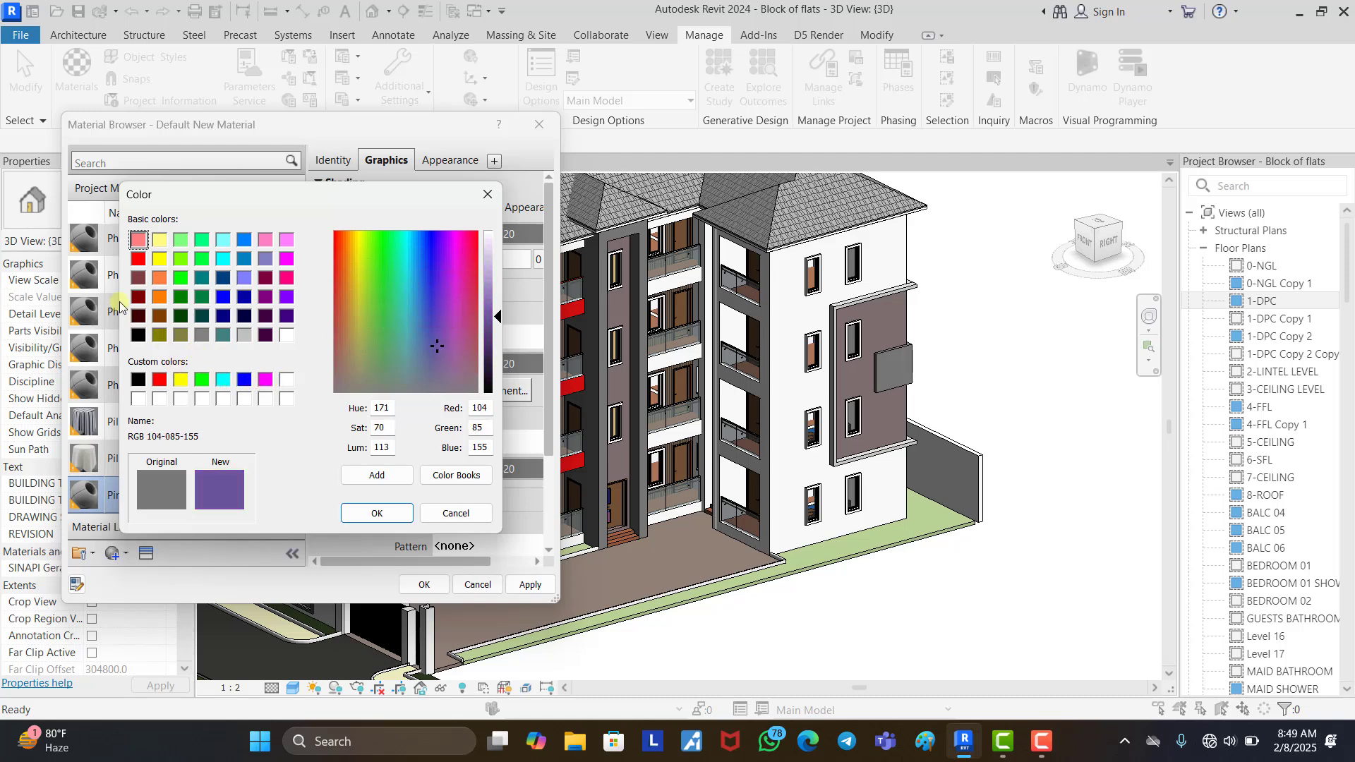
left_click(285, 278)
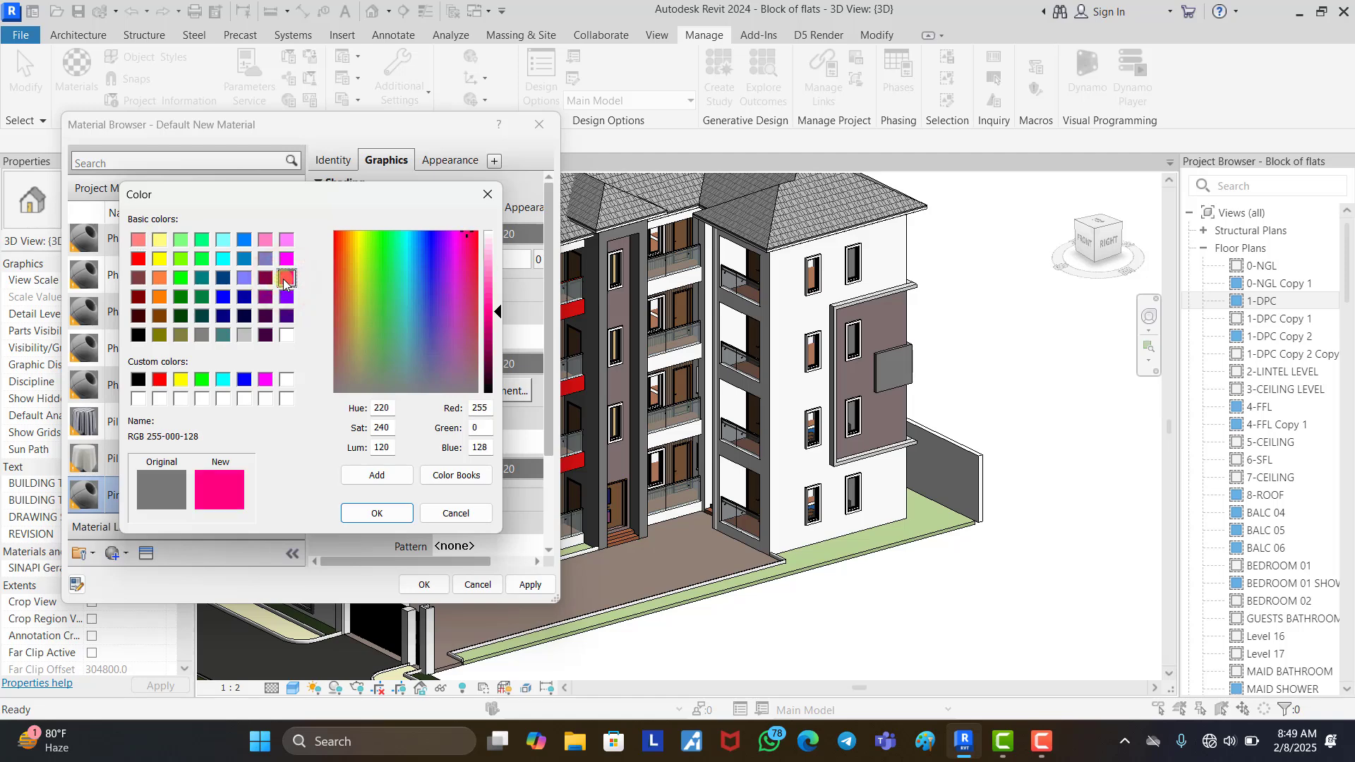
left_click(372, 515)
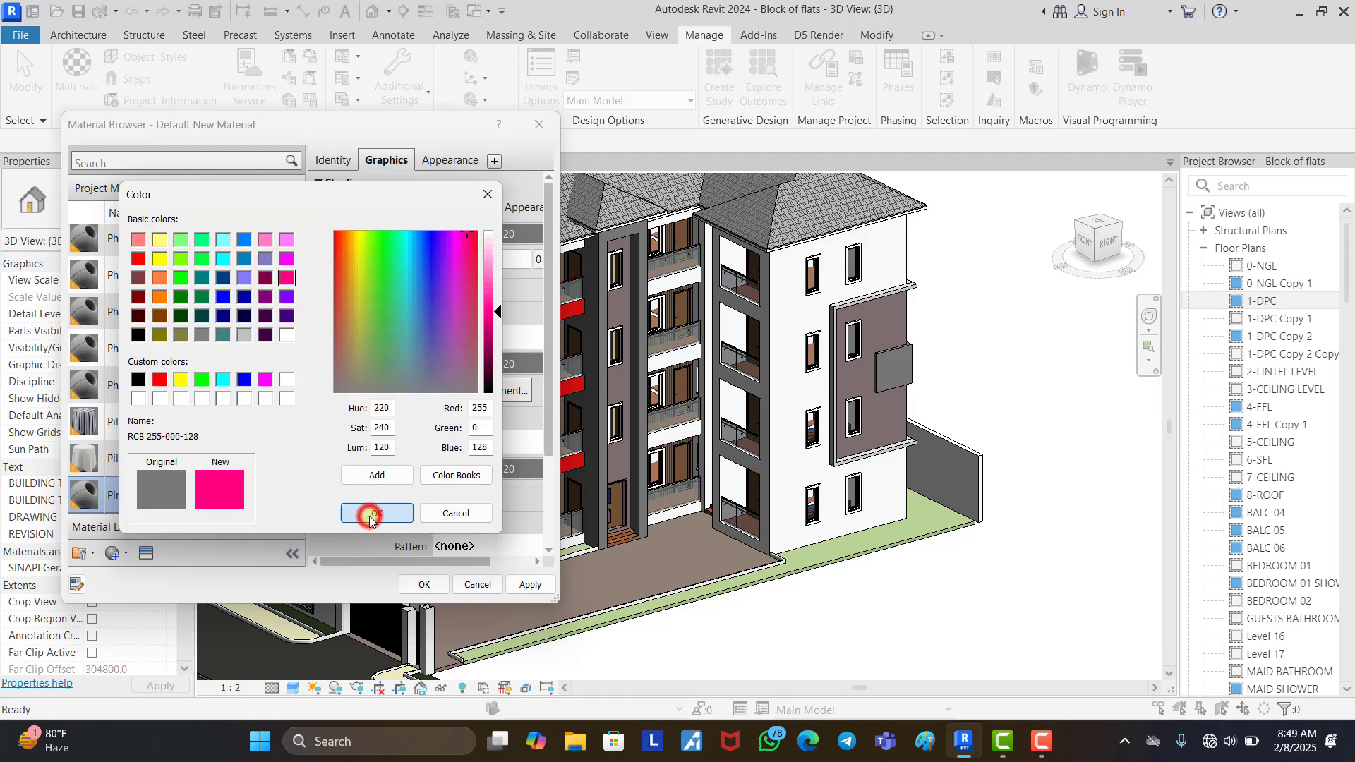
left_click(423, 586)
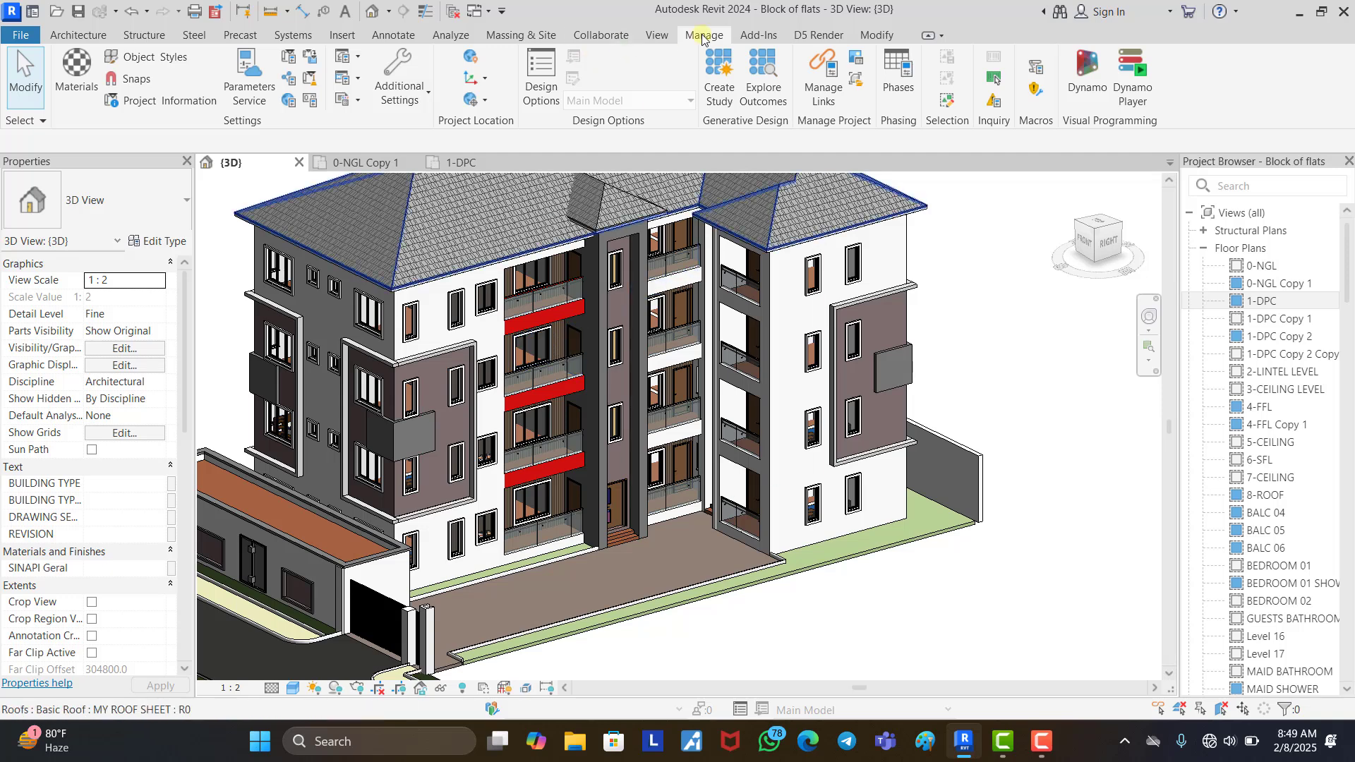
Start the Paint tool and choose "Pink material" from the project materials.
left_click(872, 36)
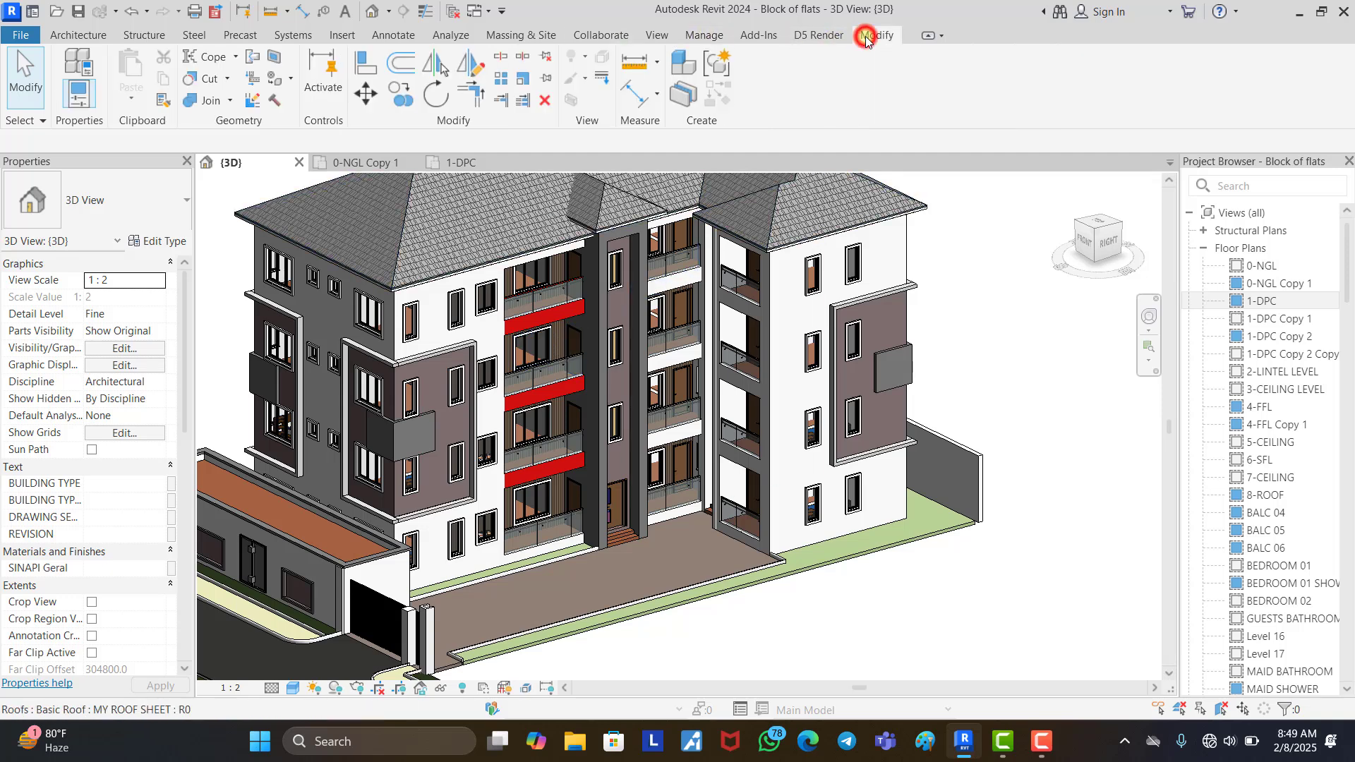
left_click(271, 83)
scroll(156, 286, "down", 5)
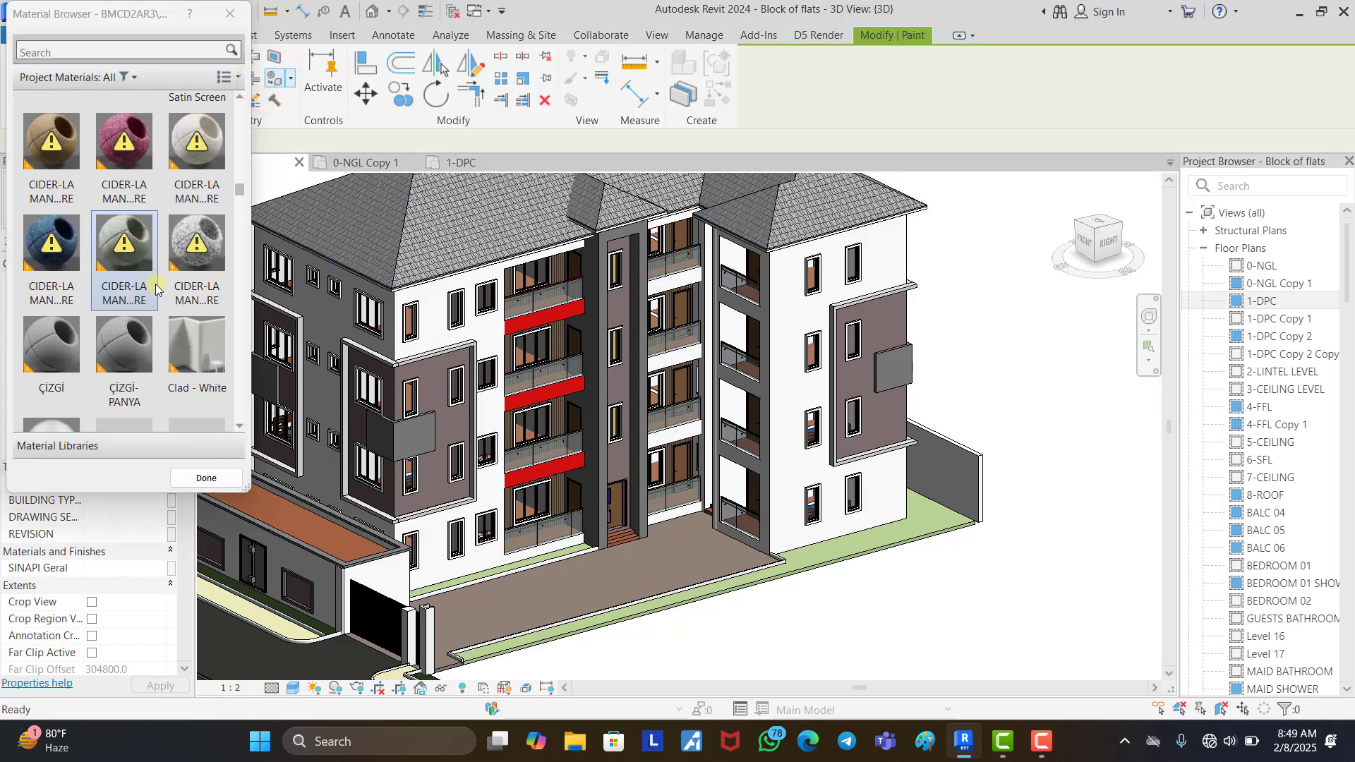
scroll(156, 285, "down", 15)
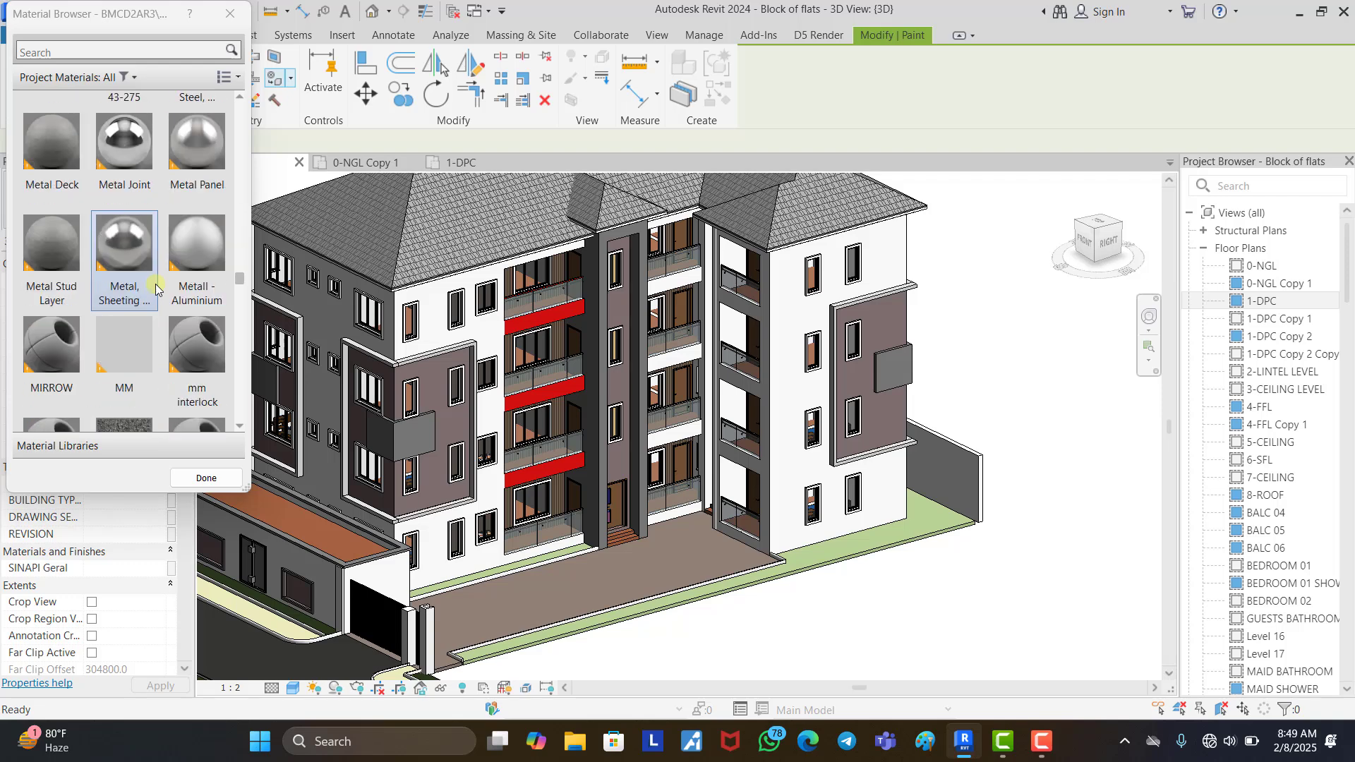
scroll(154, 285, "down", 15)
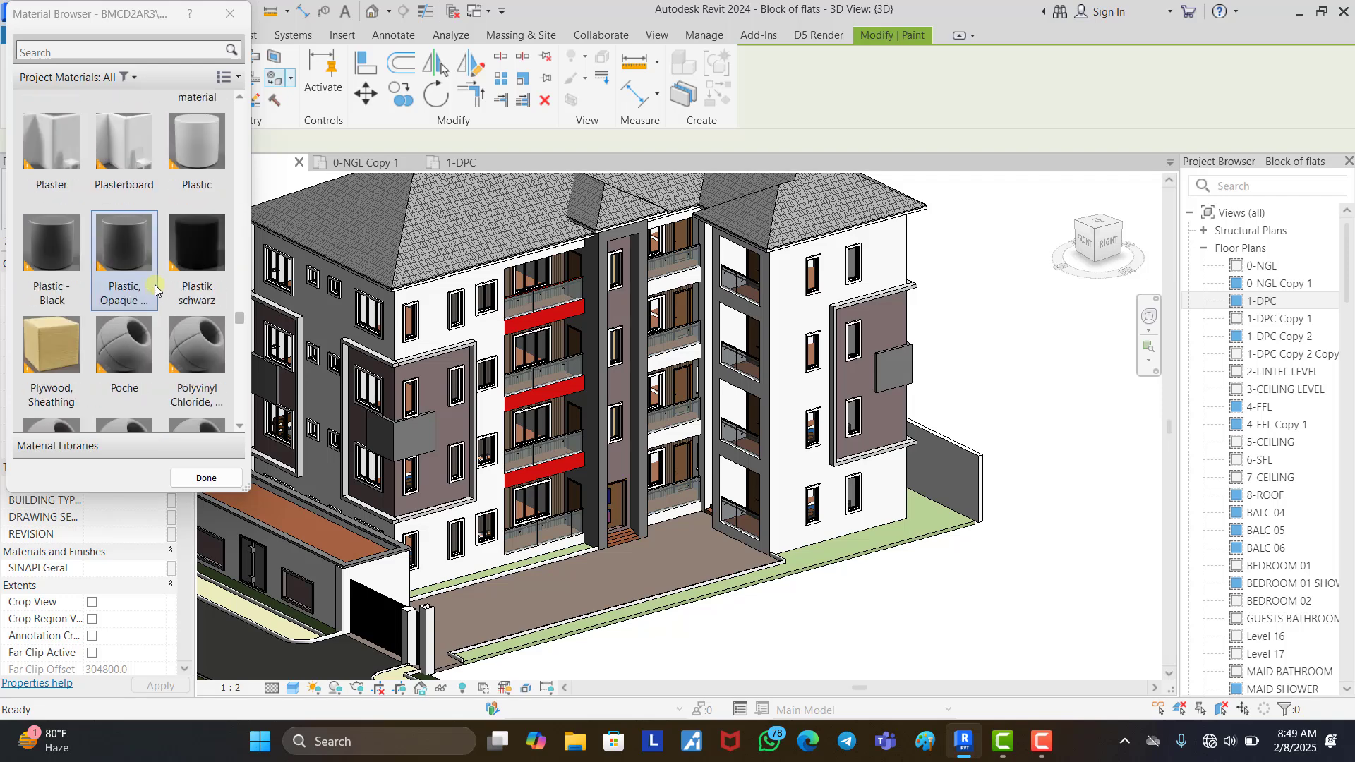
scroll(155, 285, "up", 5)
scroll(131, 276, "up", 3)
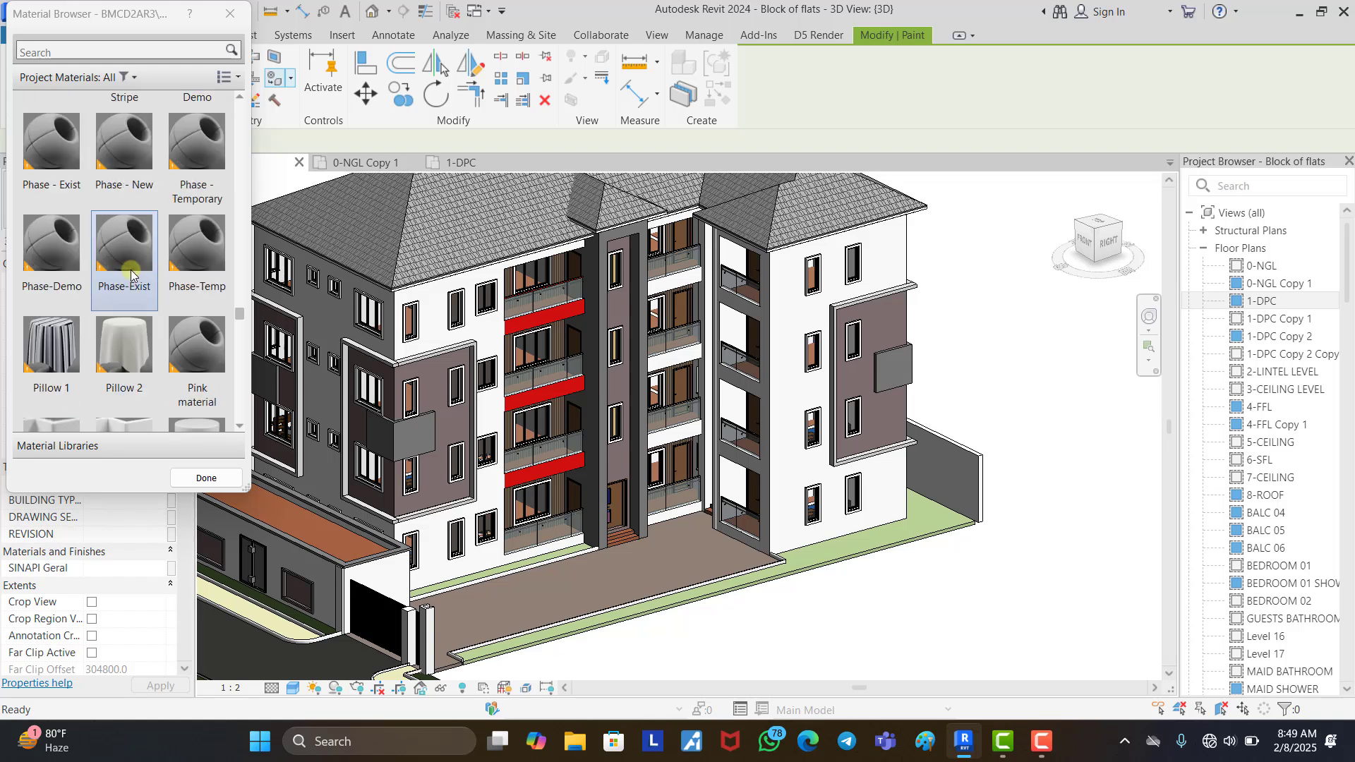
scroll(131, 276, "down", 3)
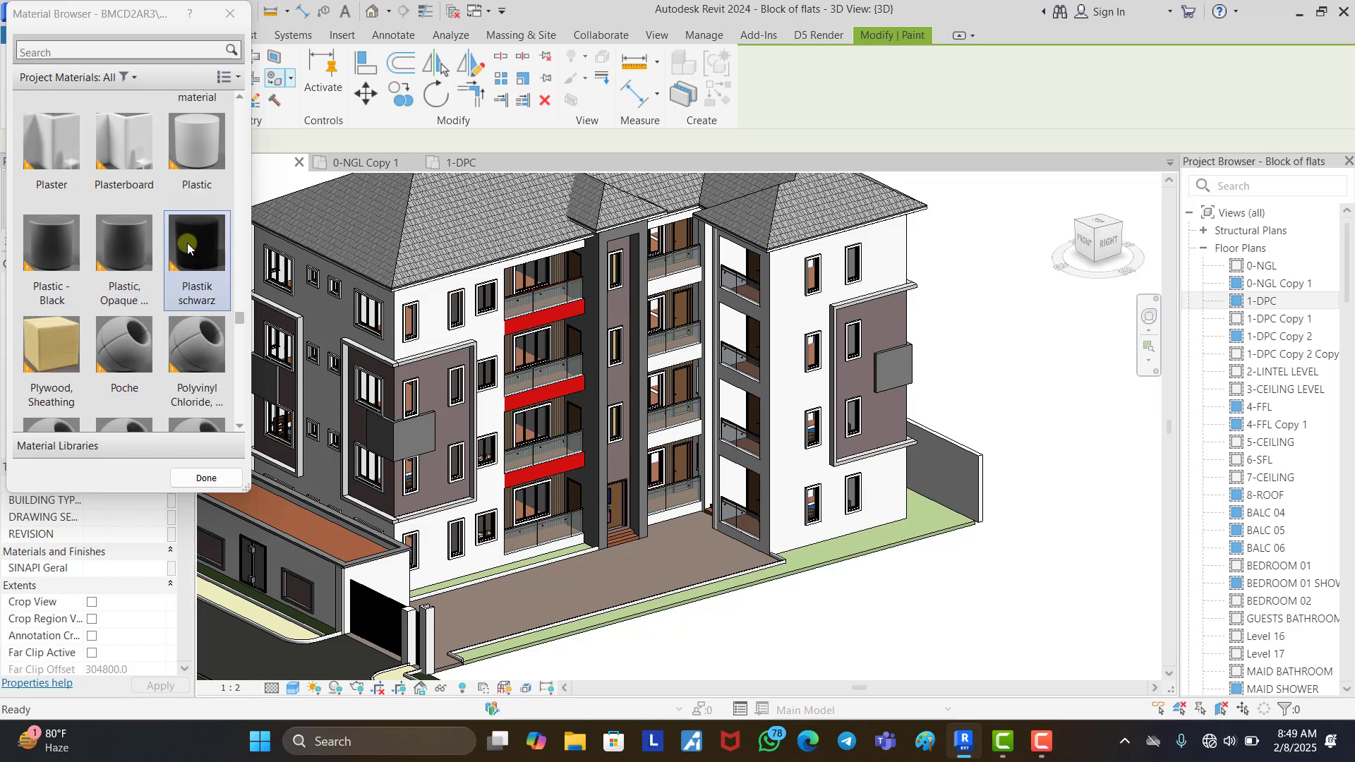
scroll(190, 247, "up", 3)
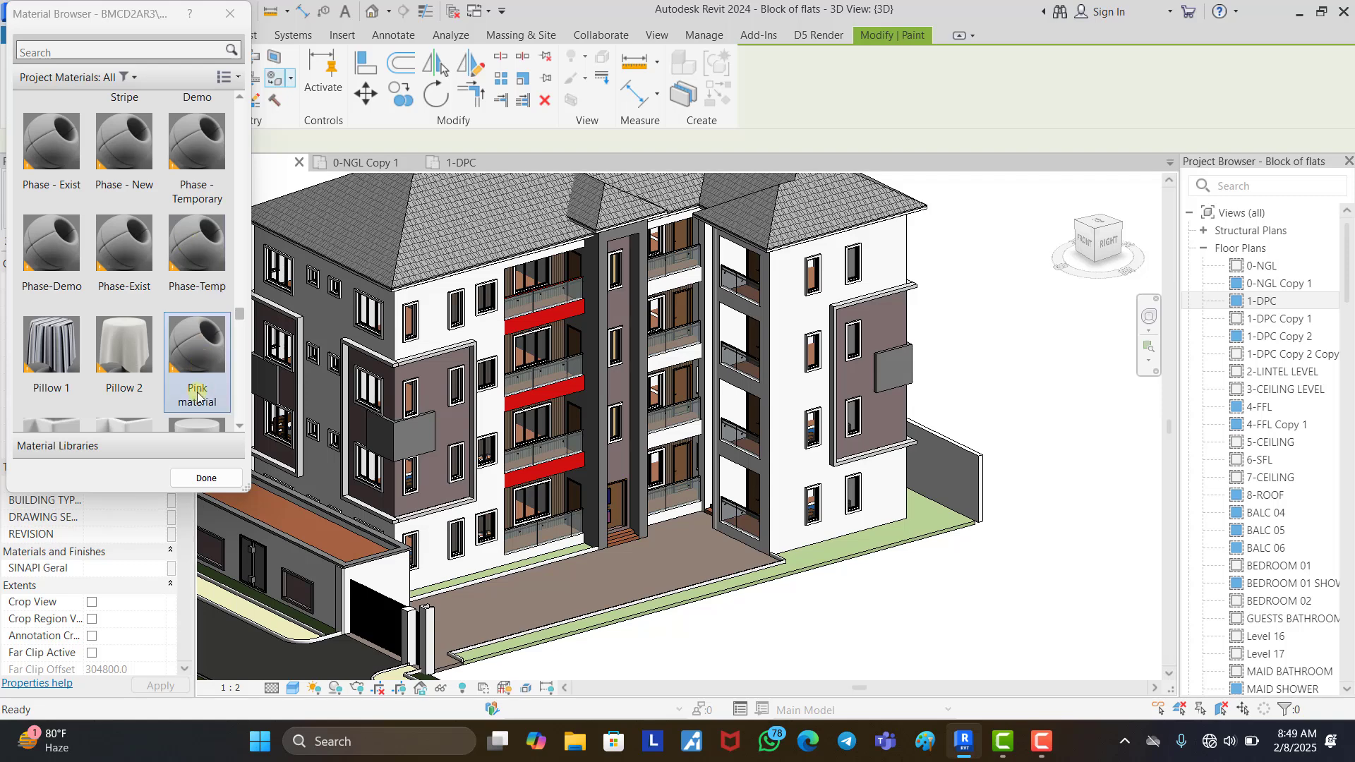
left_click(200, 345)
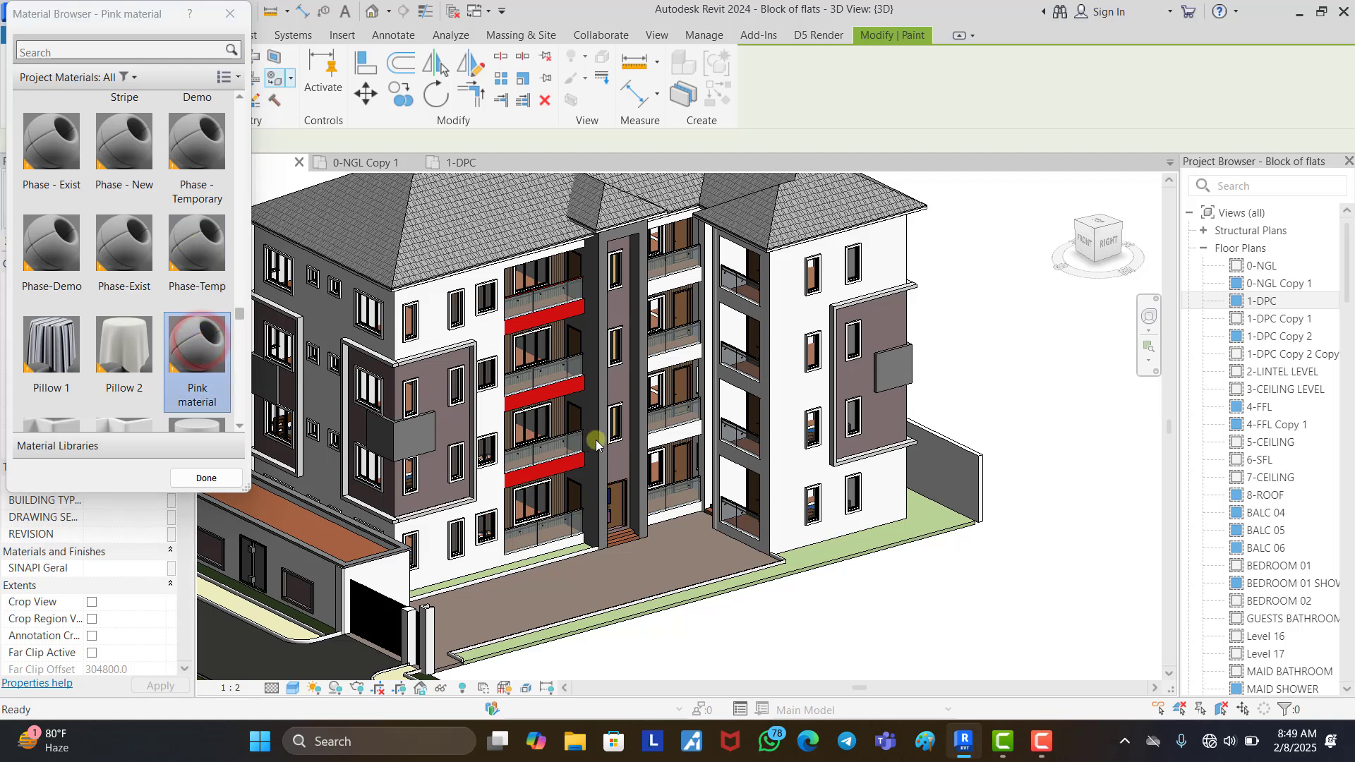
Paint one grey balcony wall on the side wing and two white balcony walls beside the entrance tower with Pink material, and finish painting.
scroll(734, 377, "up", 3)
left_click(752, 386)
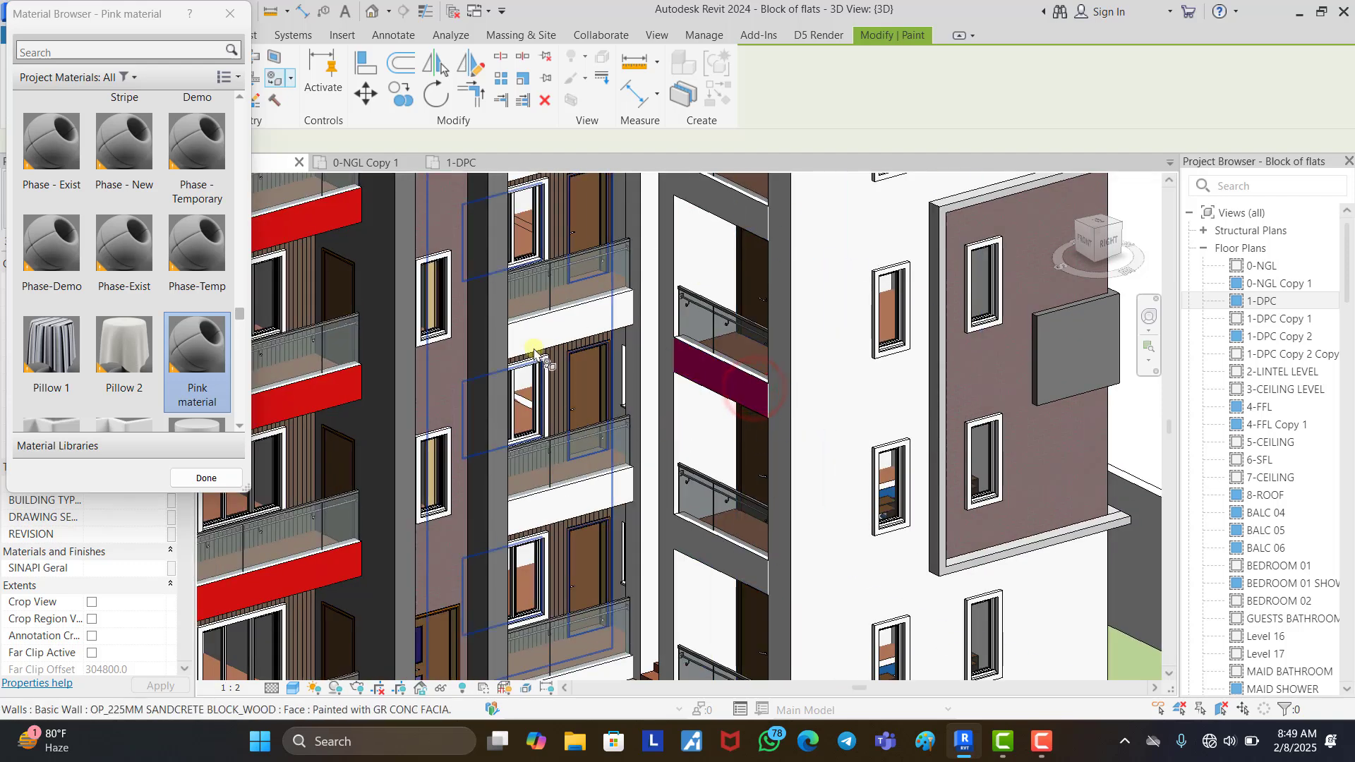
left_click(556, 339)
left_click(572, 511)
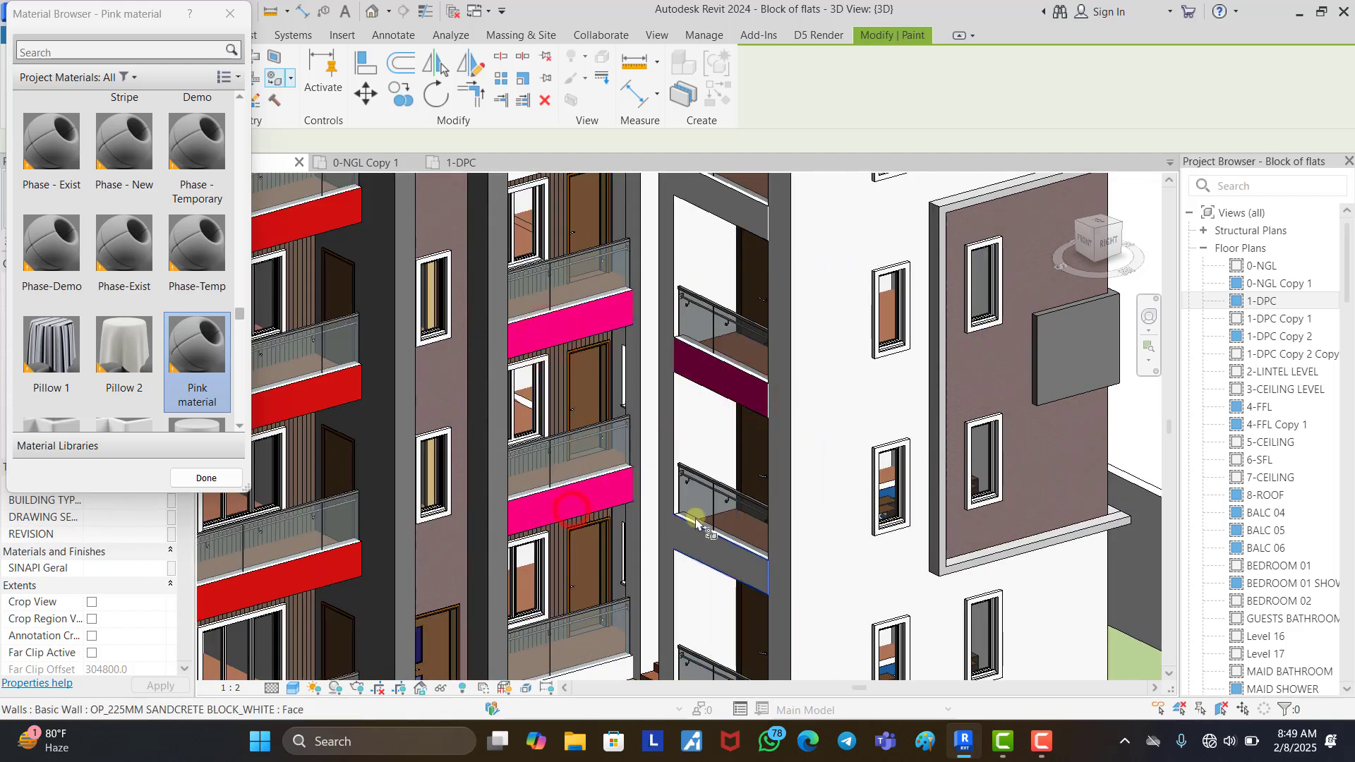
scroll(578, 515, "down", 3)
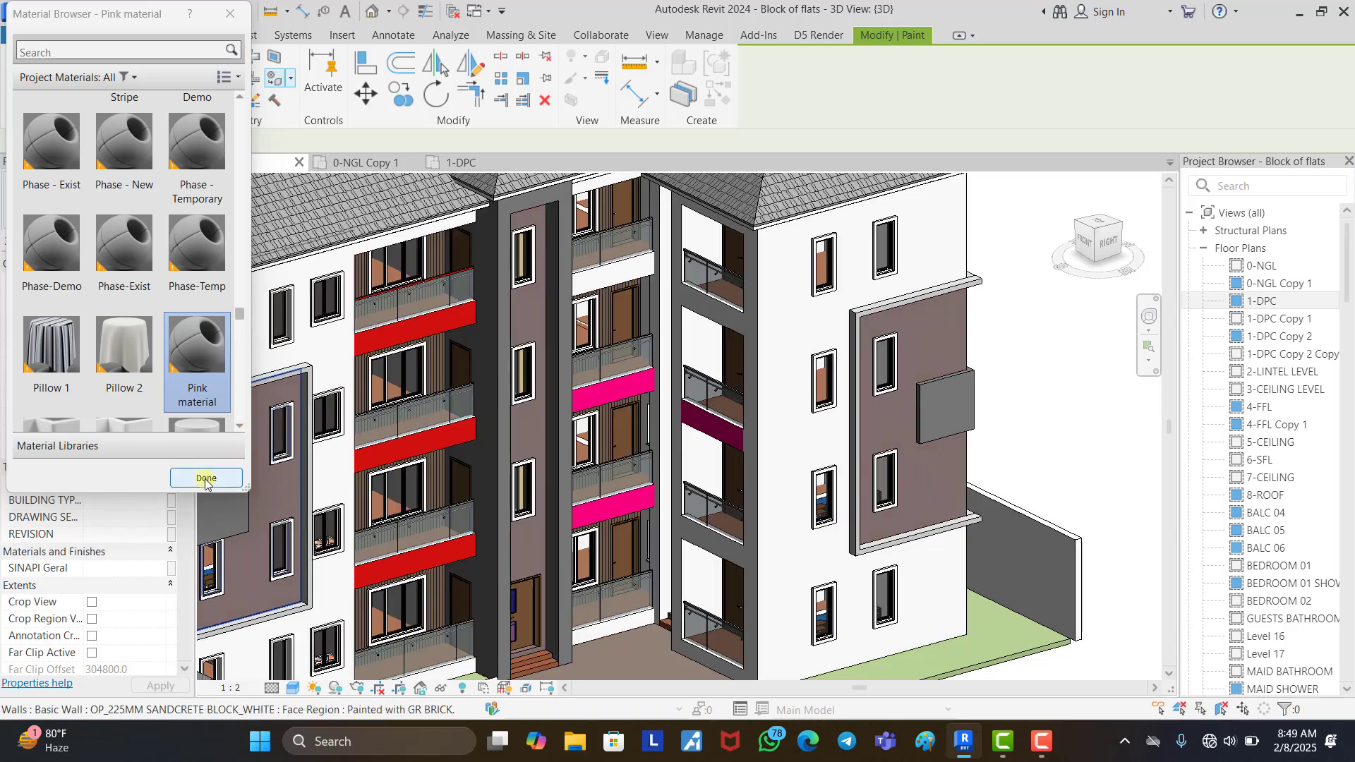
left_click(205, 478)
scroll(933, 393, "down", 4)
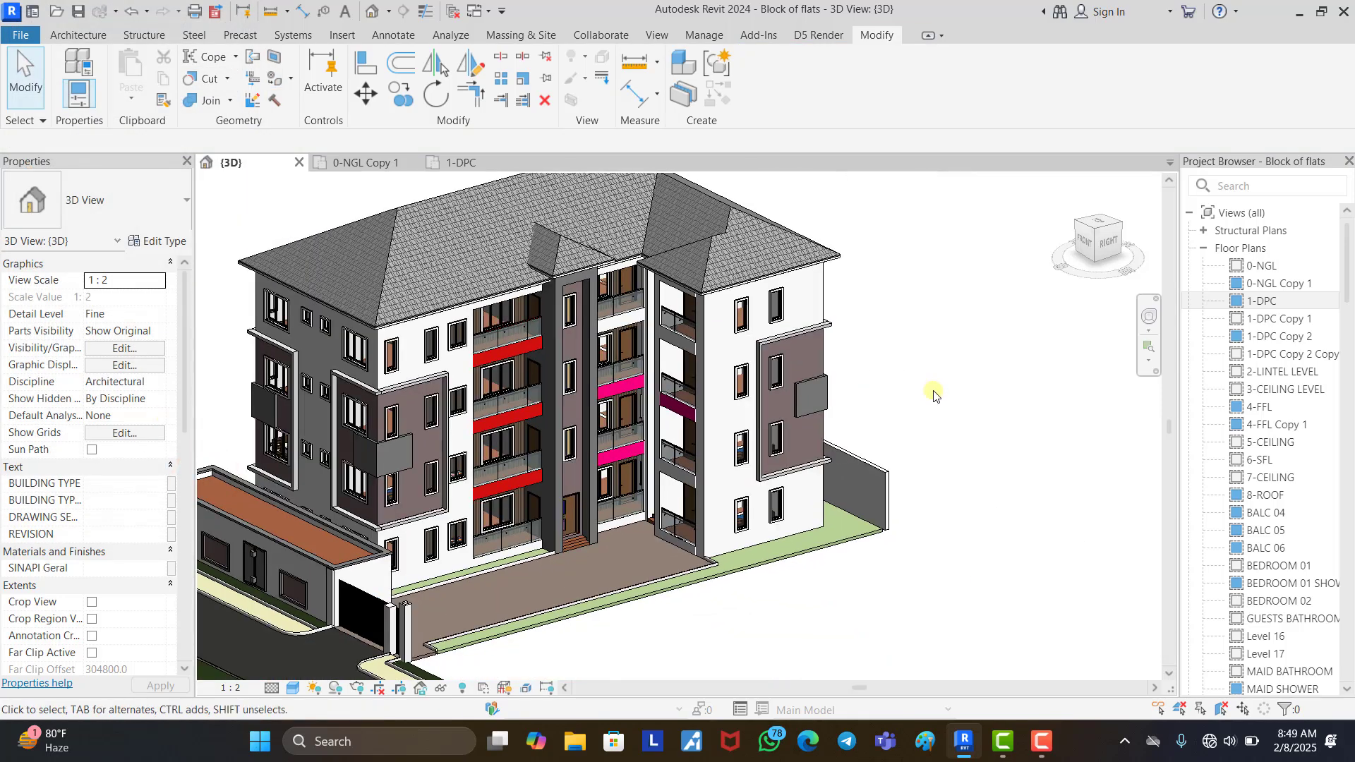
Remove the red paint from the uppermost balcony wall beside the entrance tower with the Remove Paint tool.
scroll(579, 332, "up", 3)
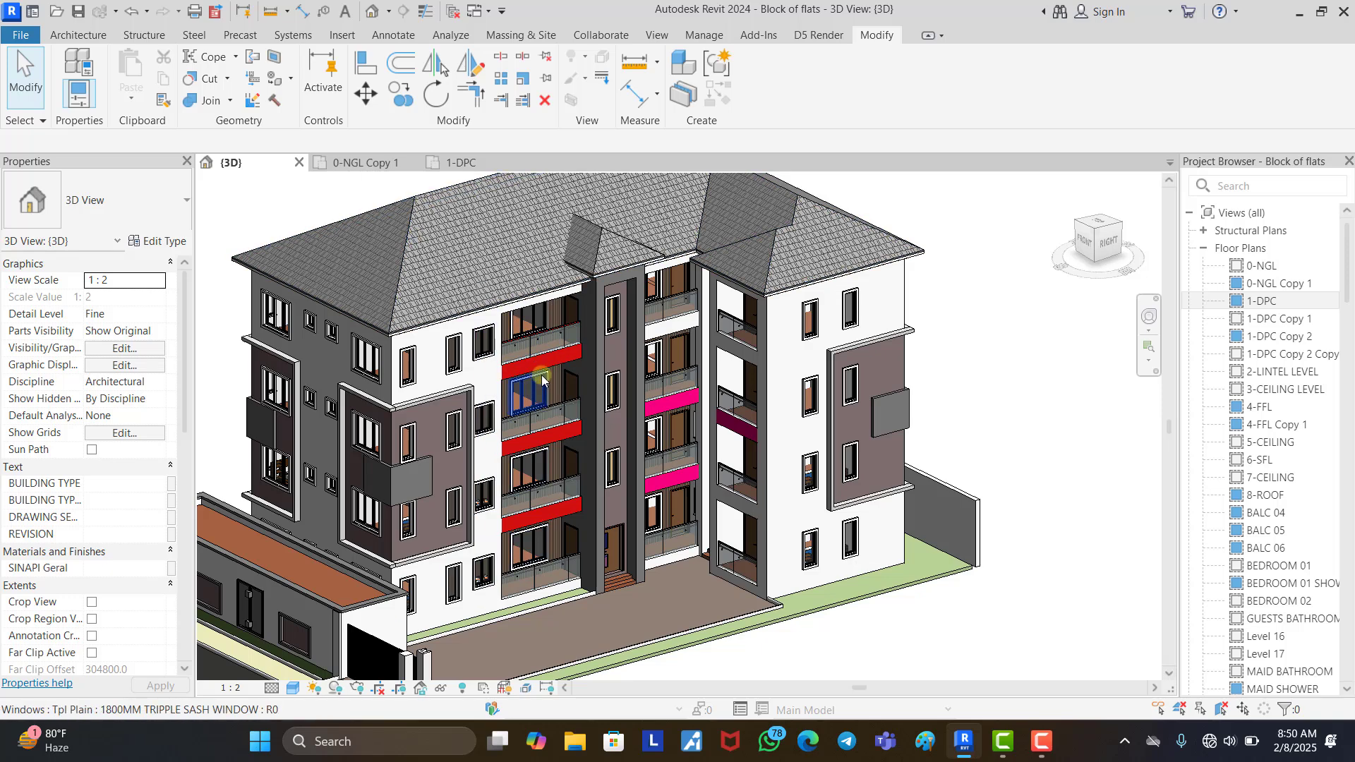
left_click(289, 80)
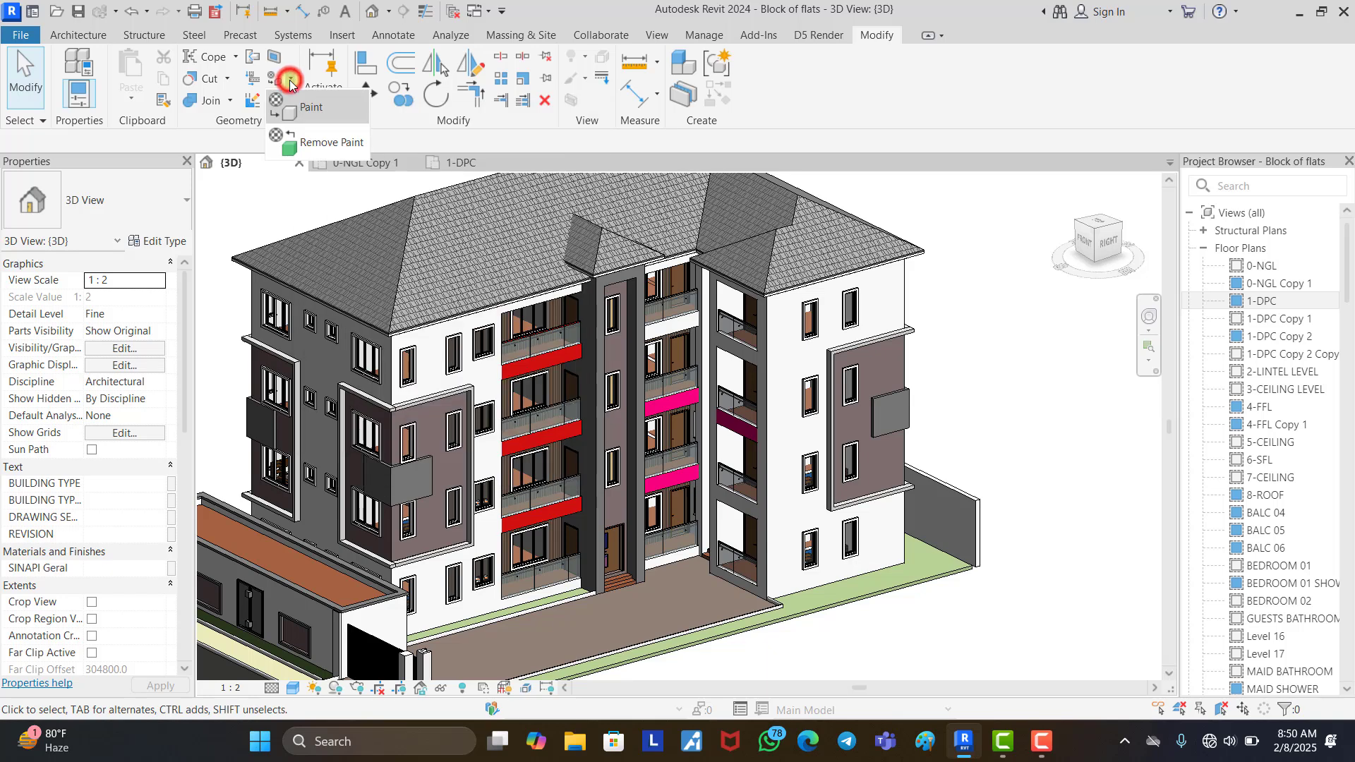
left_click(315, 143)
scroll(548, 372, "up", 3)
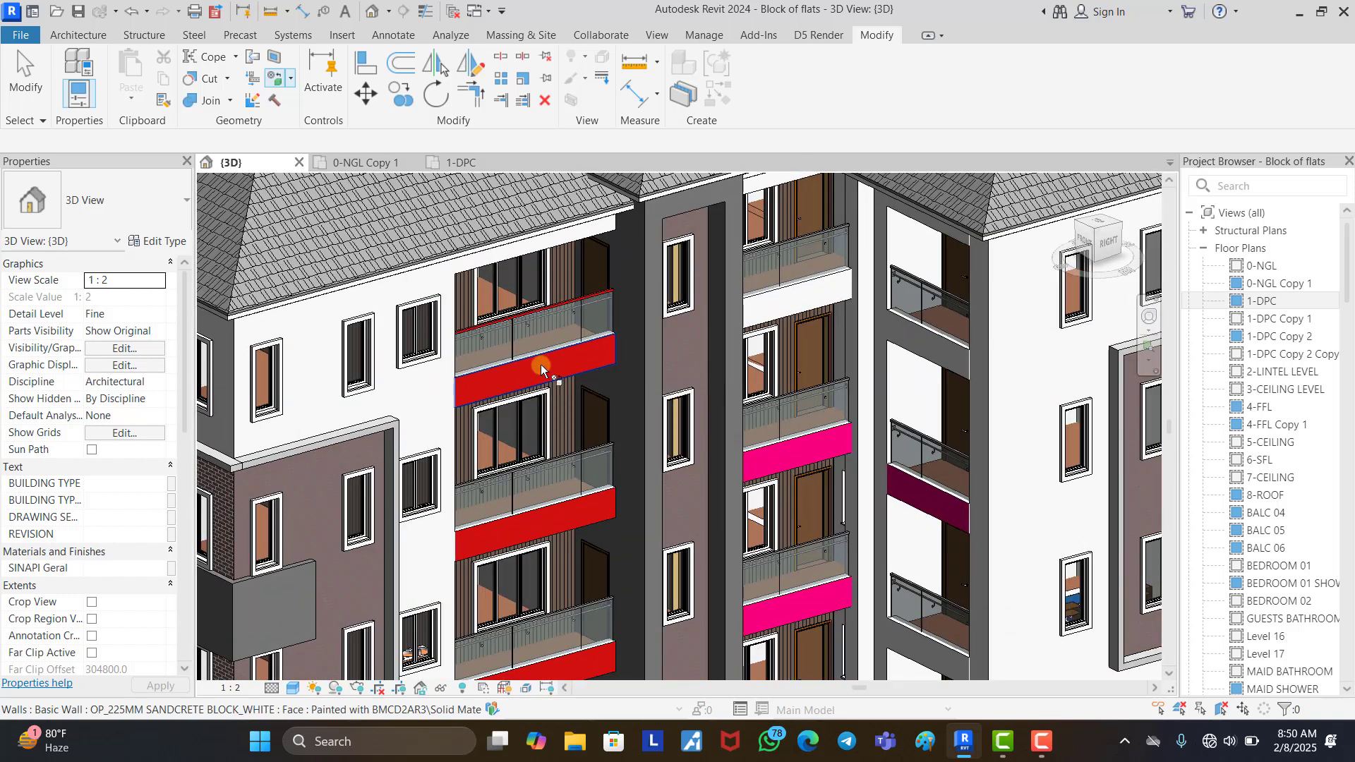
left_click(541, 367)
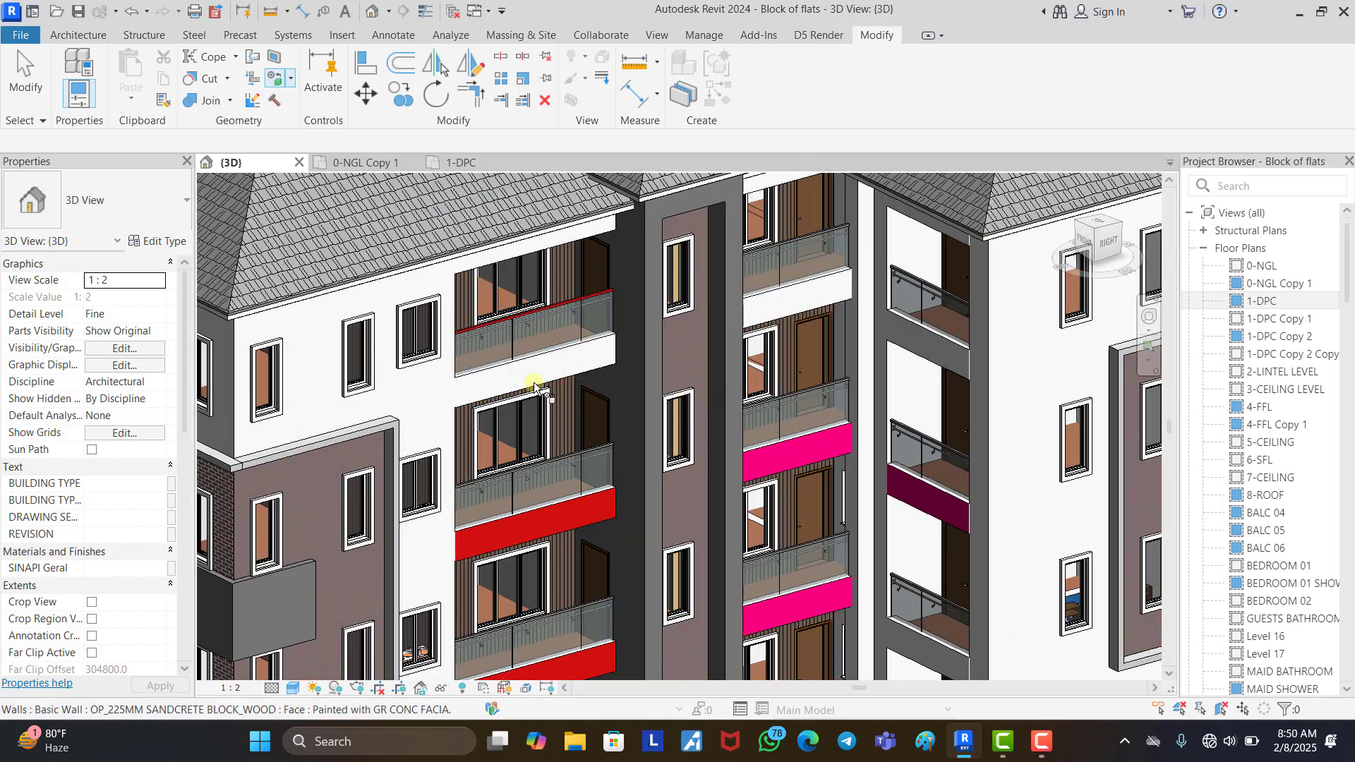
Remove the red paint from the narrow top face of the uppermost balcony wall beside the entrance tower.
scroll(474, 324, "up", 3)
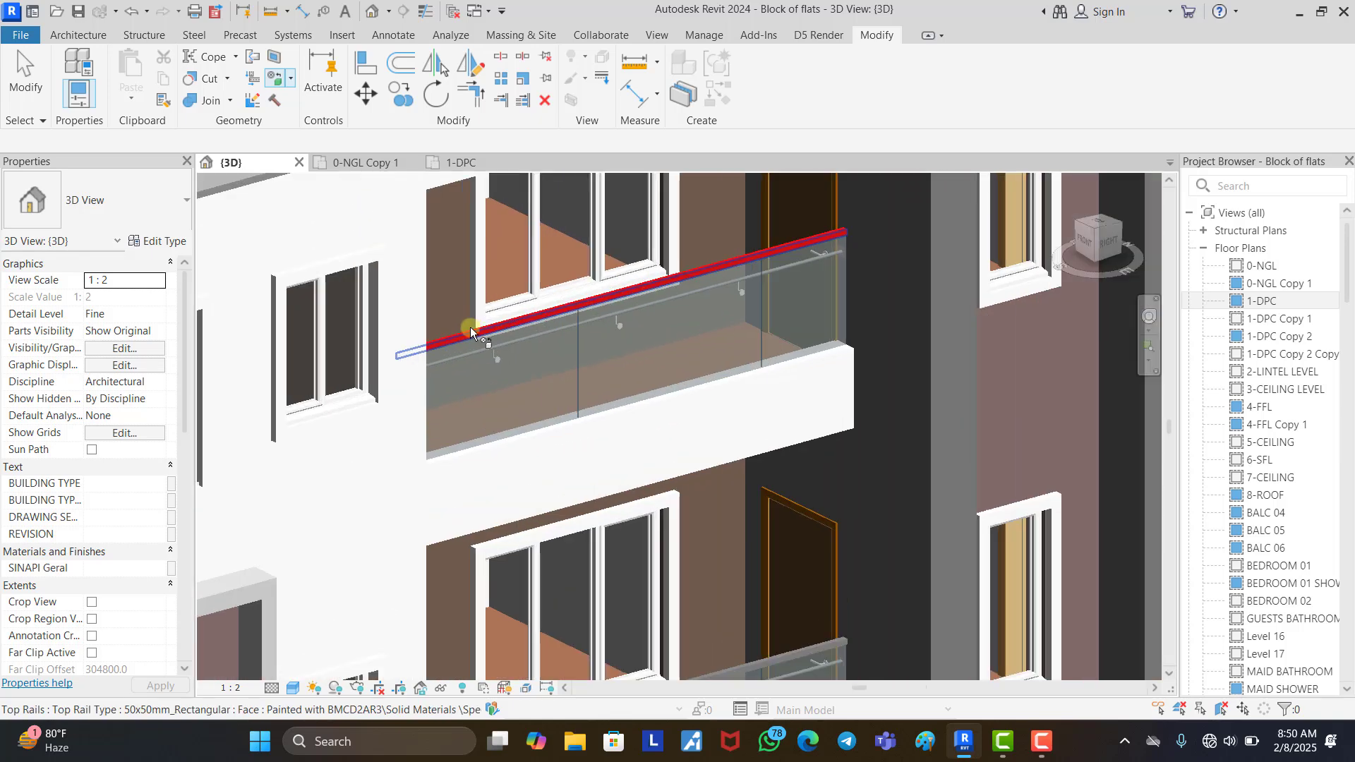
scroll(470, 331, "up", 5)
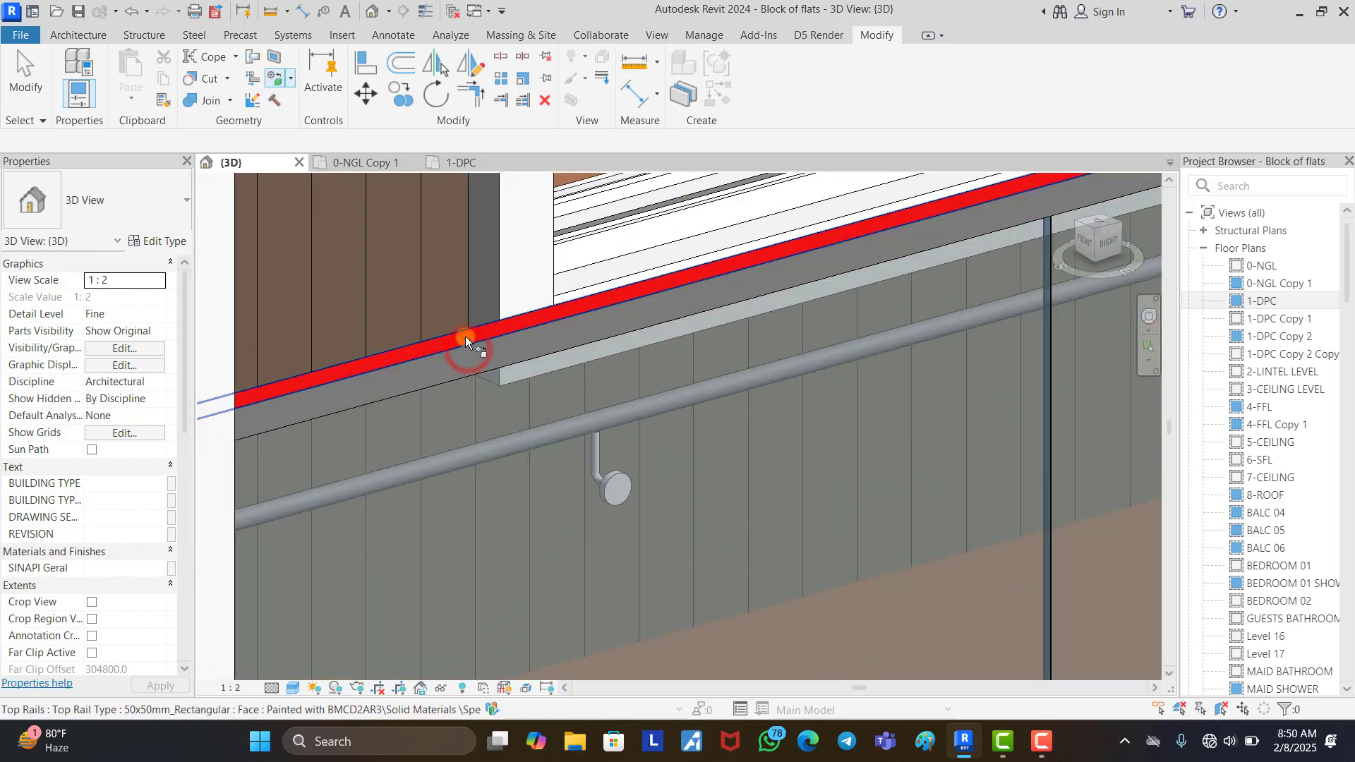
left_click(466, 342)
scroll(472, 328, "down", 8)
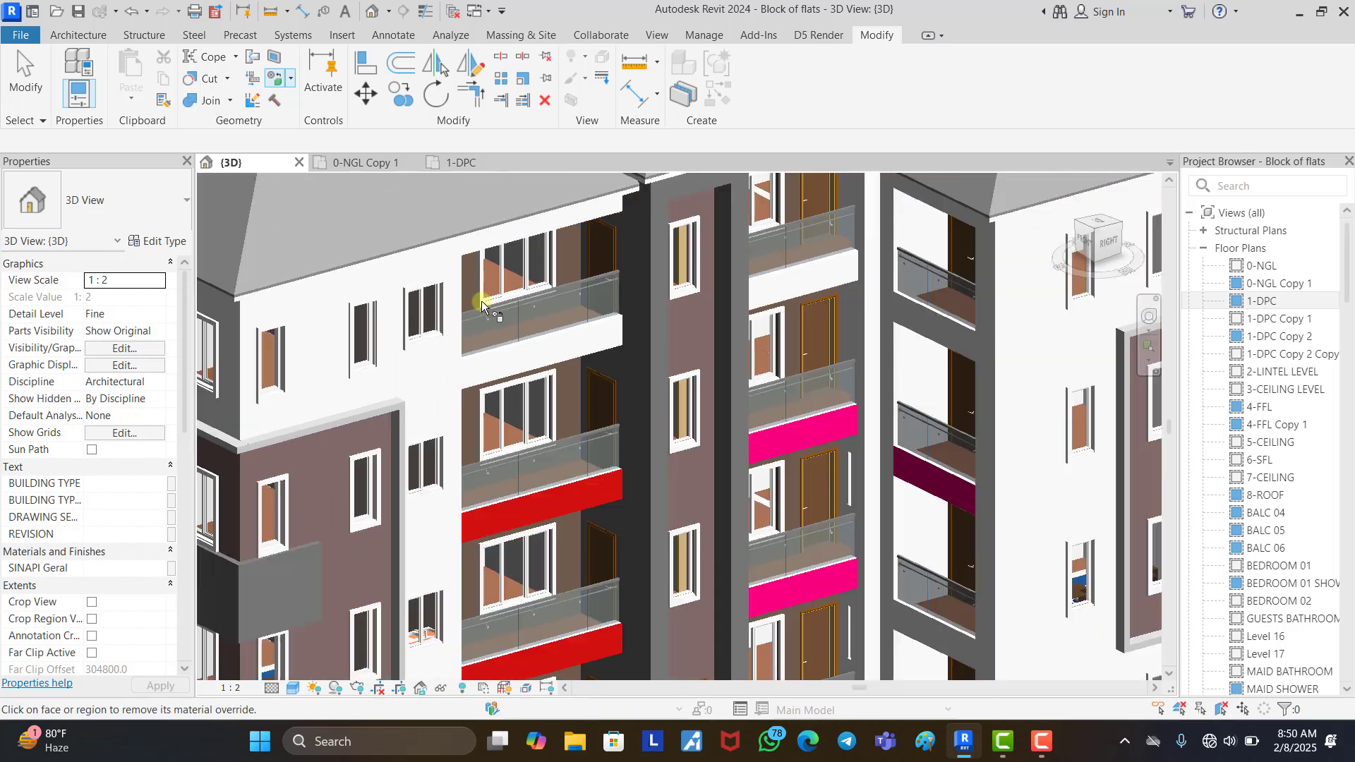
Remove the pink paint from the upper of the two pink balcony walls beside the entrance tower, and finish removing paint.
scroll(482, 305, "down", 2)
left_click(734, 407)
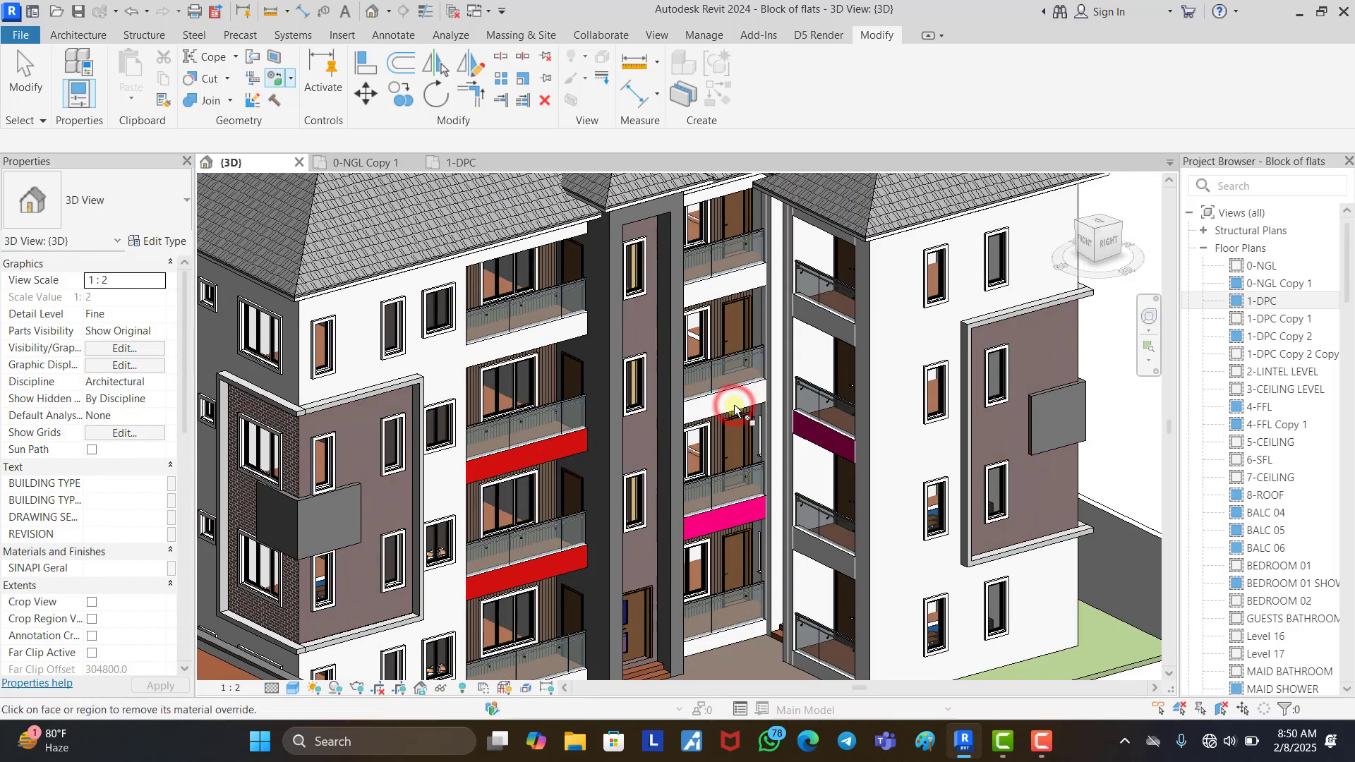
scroll(707, 385, "down", 5)
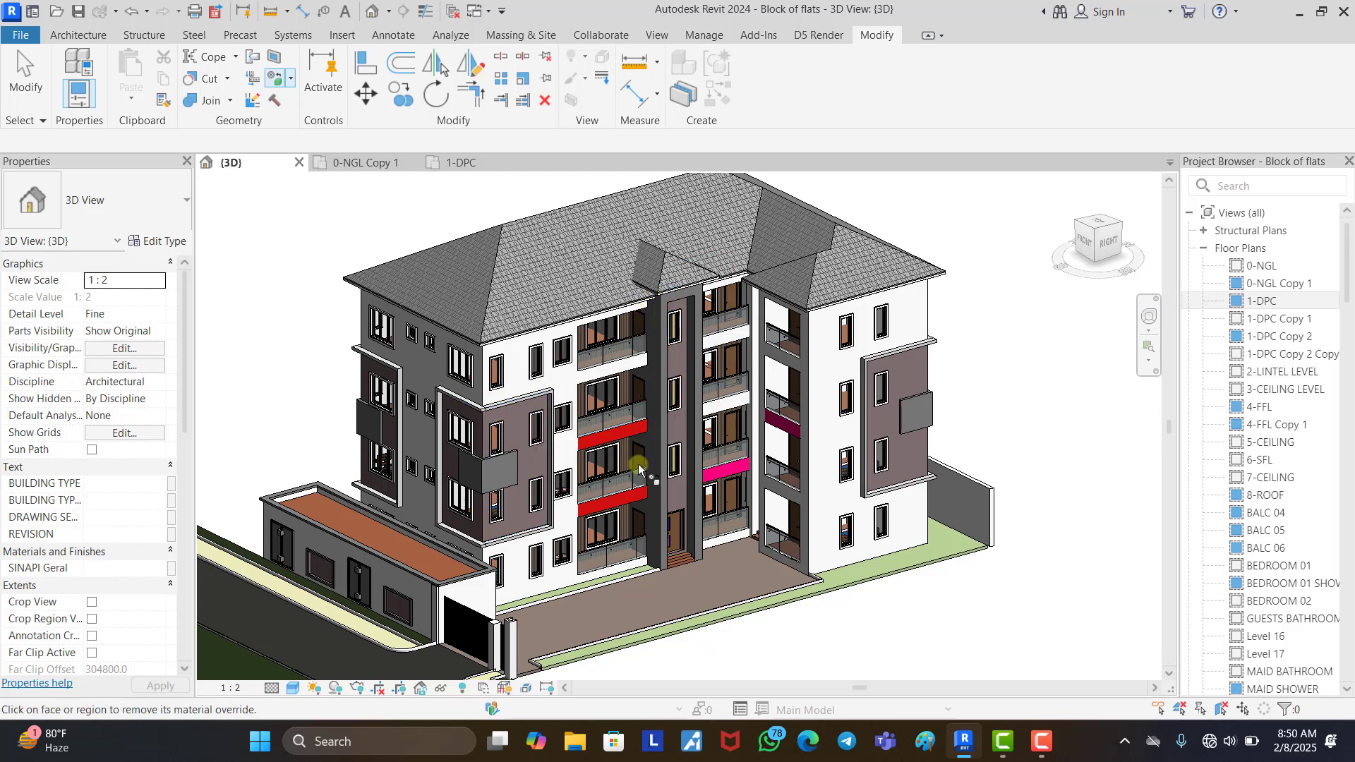
middle_click_drag(639, 467, 607, 509, "shift")
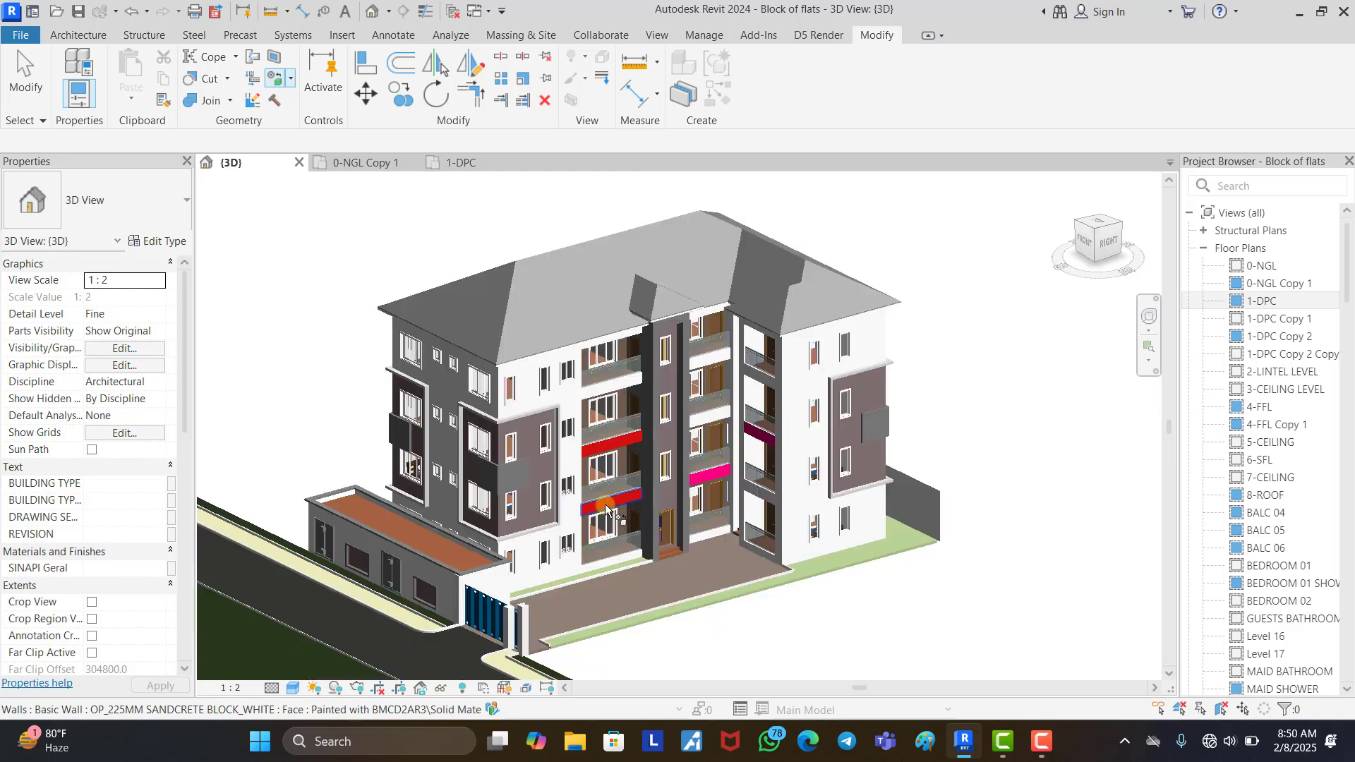
scroll(618, 519, "down", 1)
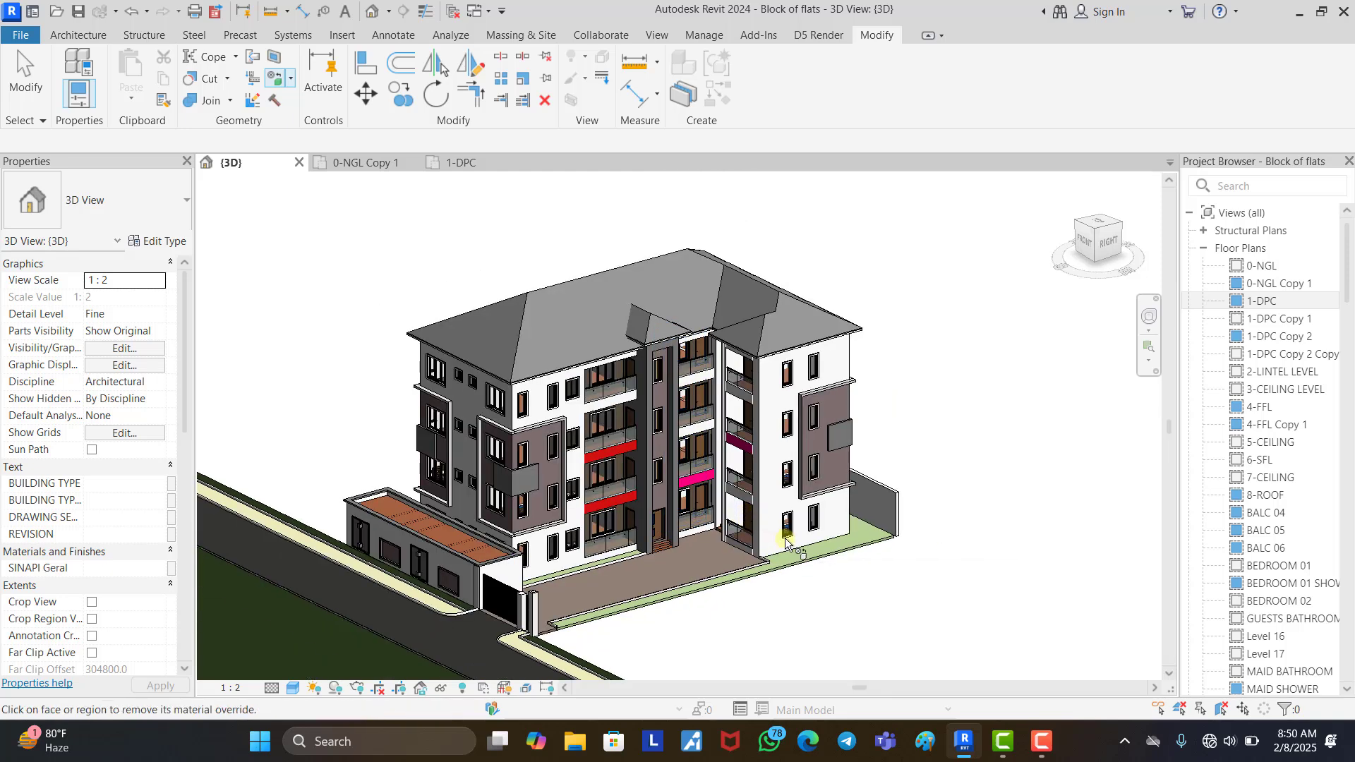
scroll(797, 540, "up", 2)
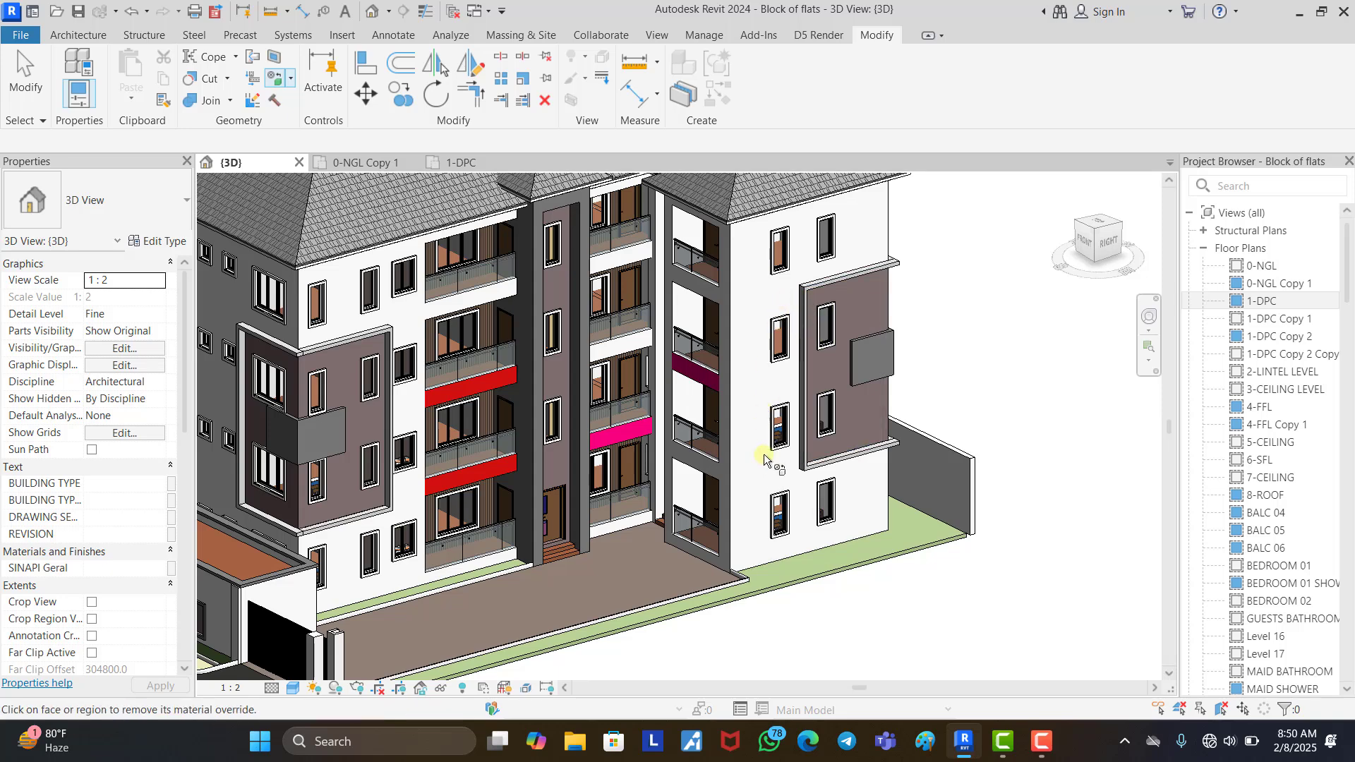
key("Escape")
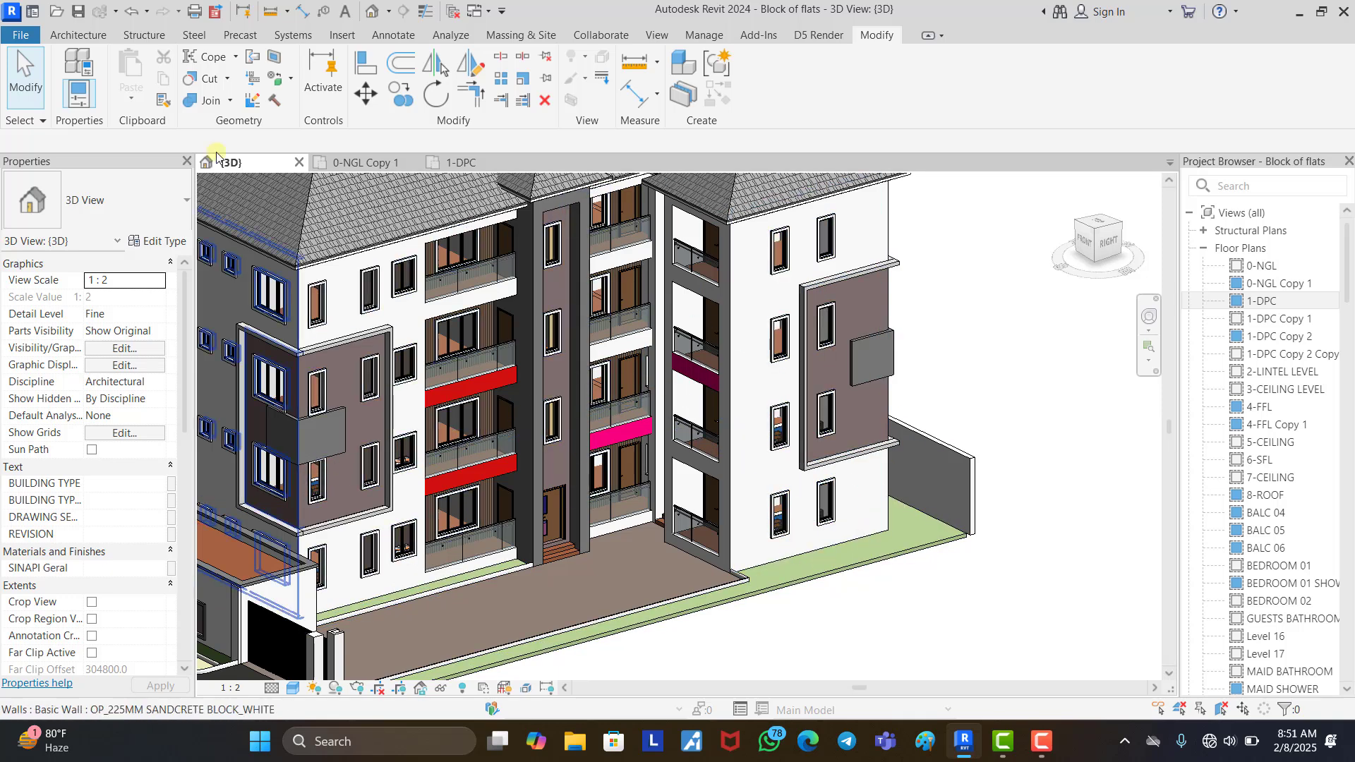
Turn the model to the Right view and start Split Face on the white wall containing the brick panel beside the pink balcony.
left_click(1104, 241)
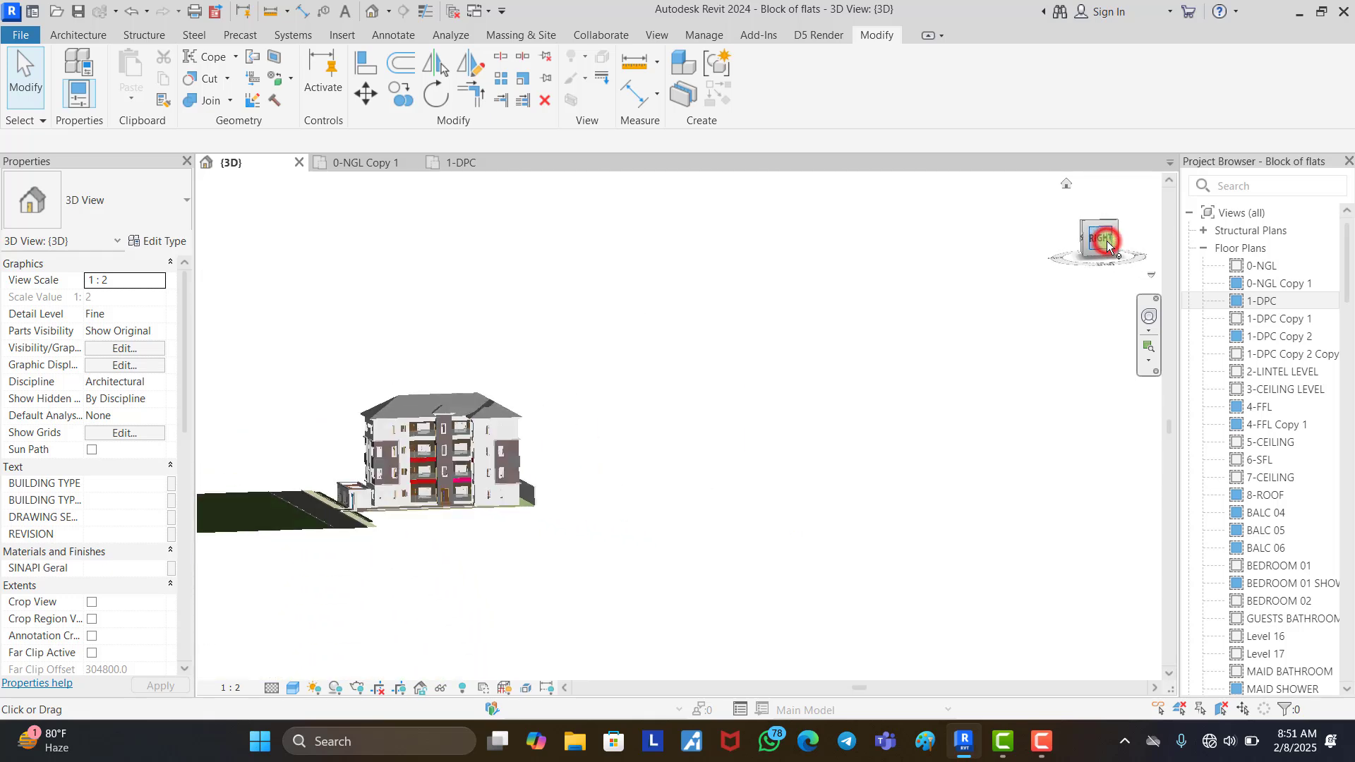
scroll(783, 482, "up", 6)
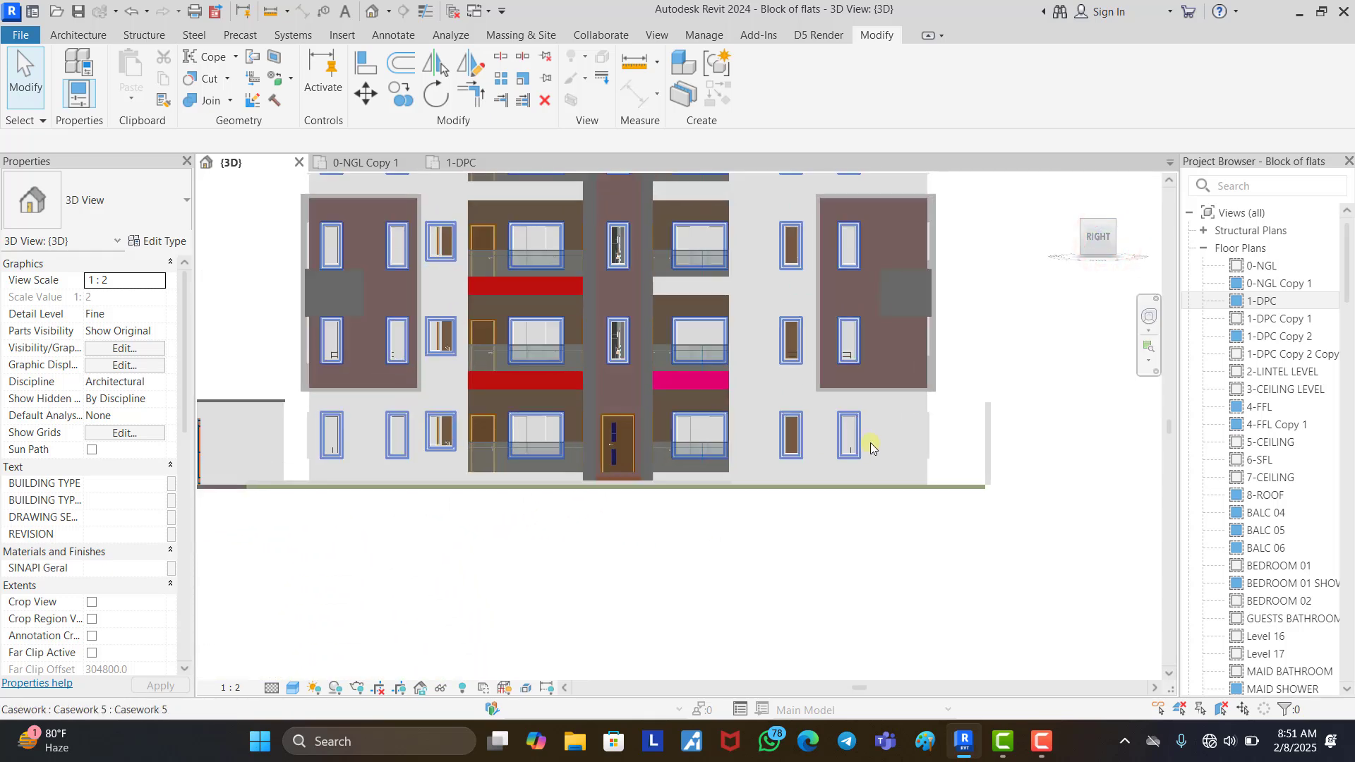
left_click(276, 61)
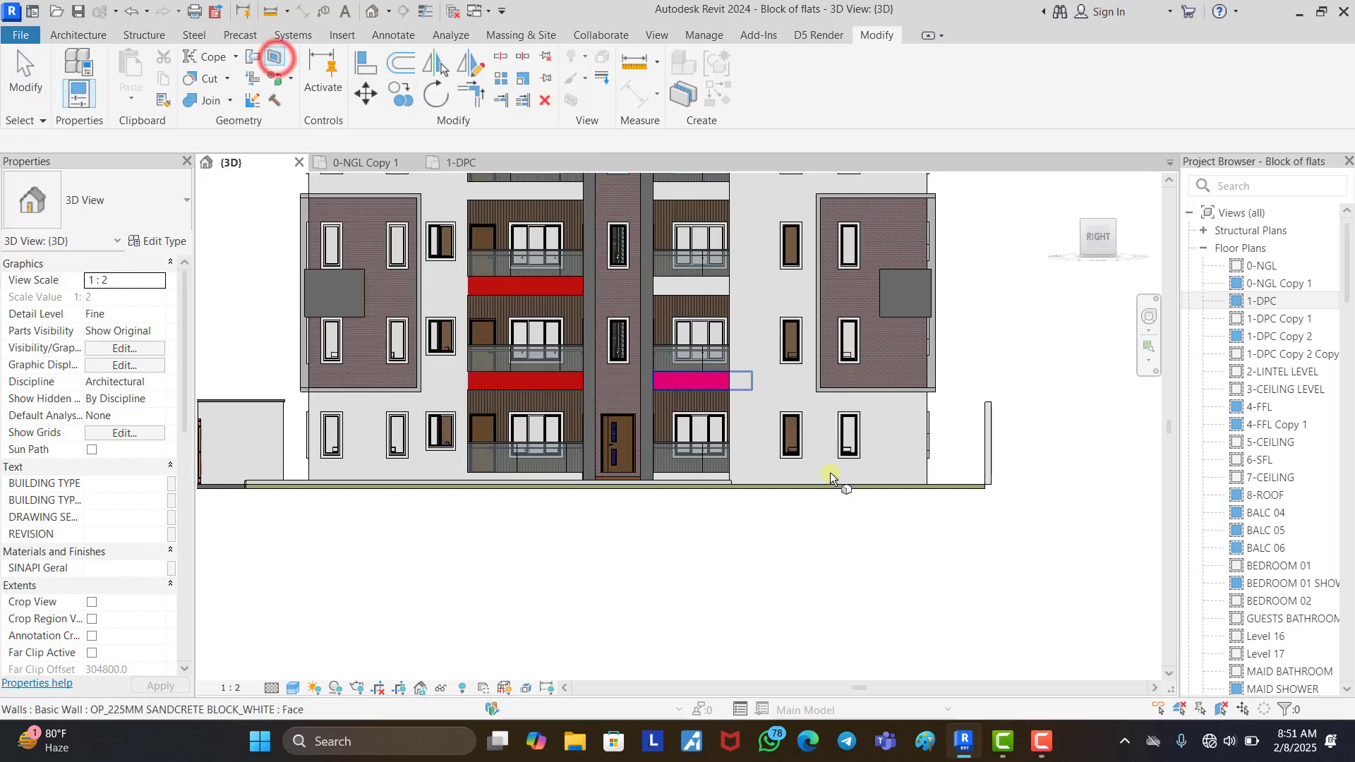
left_click(791, 484)
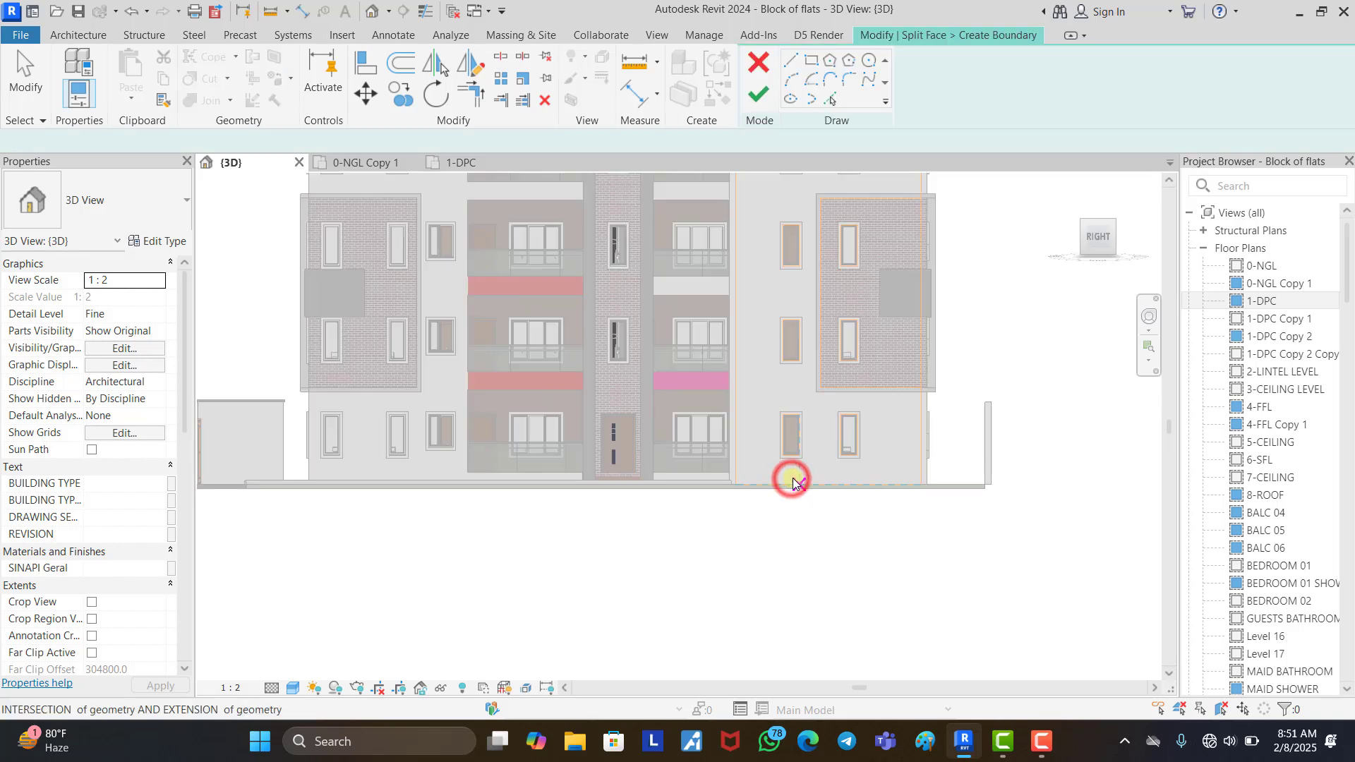
Sketch the split boundary from the brick panel's lower corner: a 3375 vertical line to the wall's base and a 3150 horizontal line to its edge.
scroll(812, 451, "up", 3)
scroll(800, 379, "up", 1)
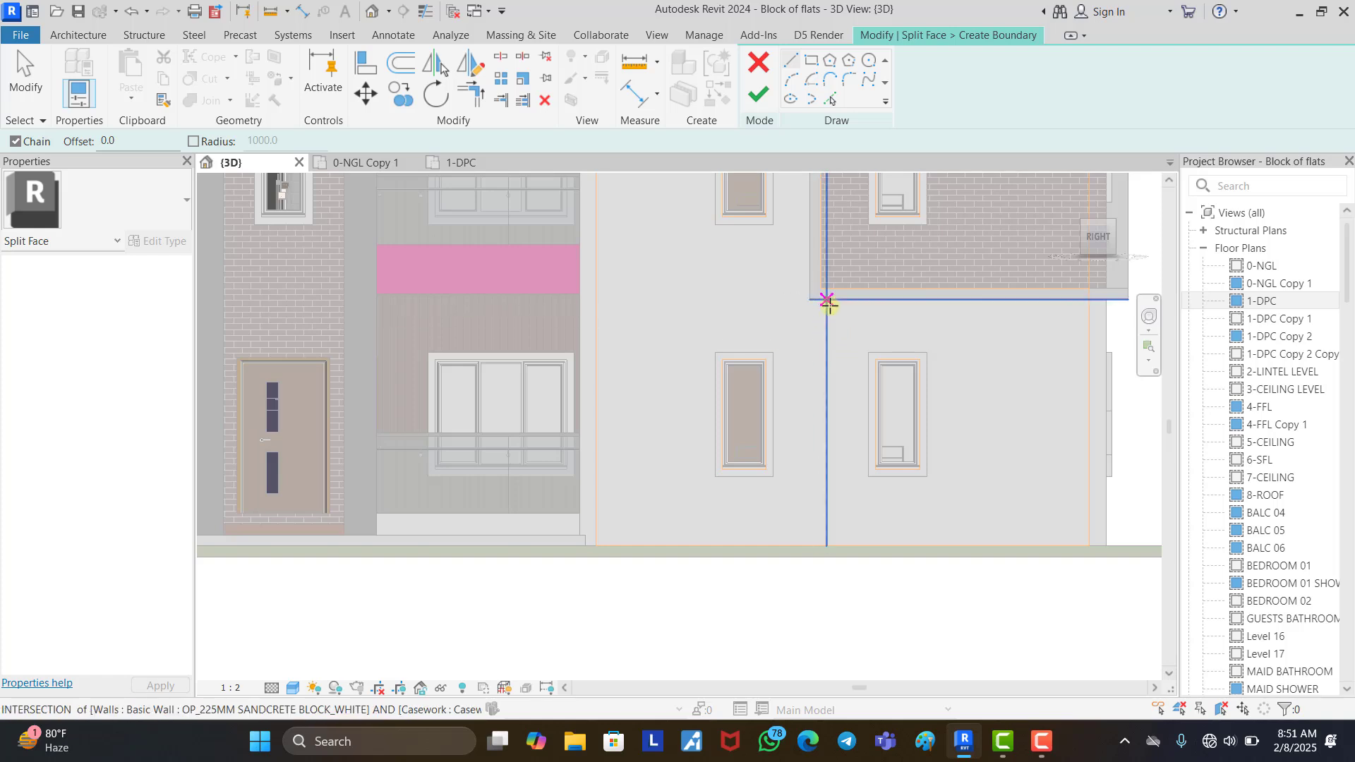
left_click(827, 299)
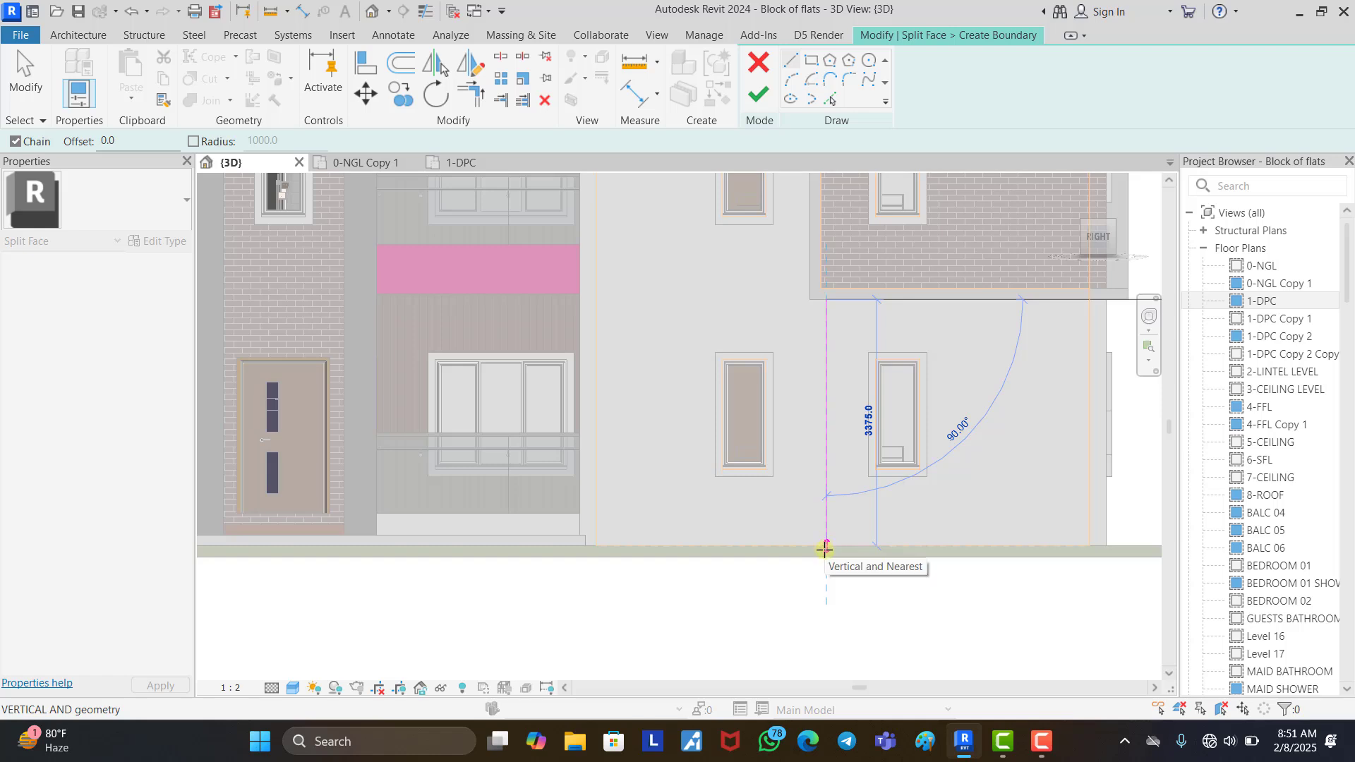
left_click(825, 546)
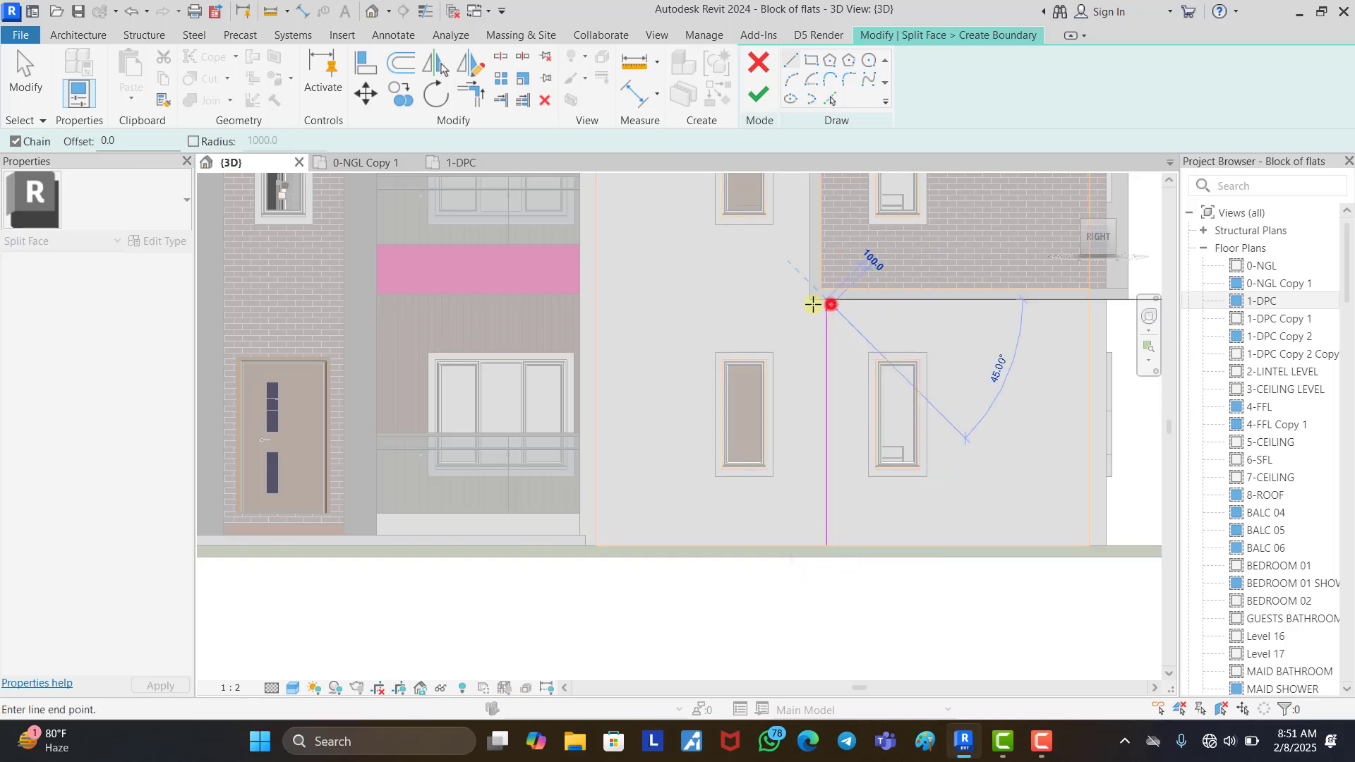
left_click(598, 302)
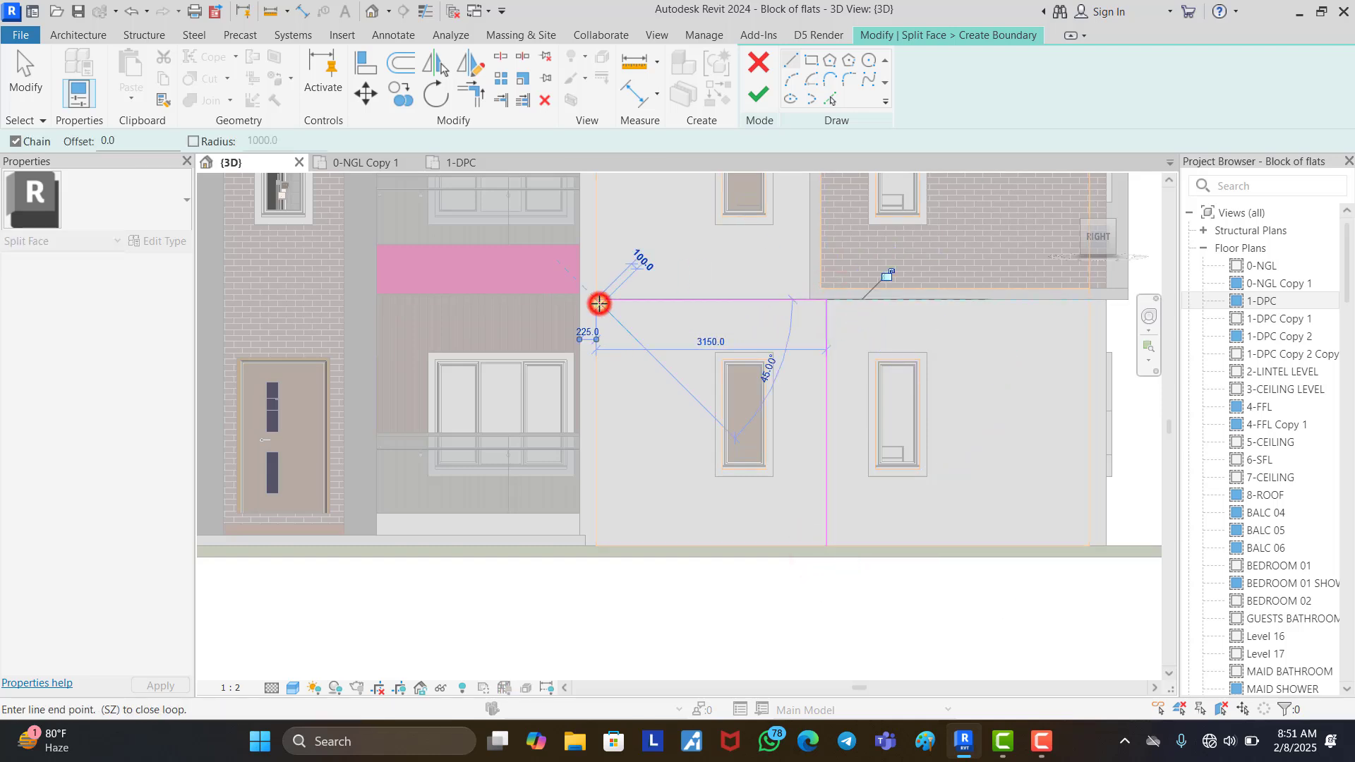
key("Escape")
key("Escape")
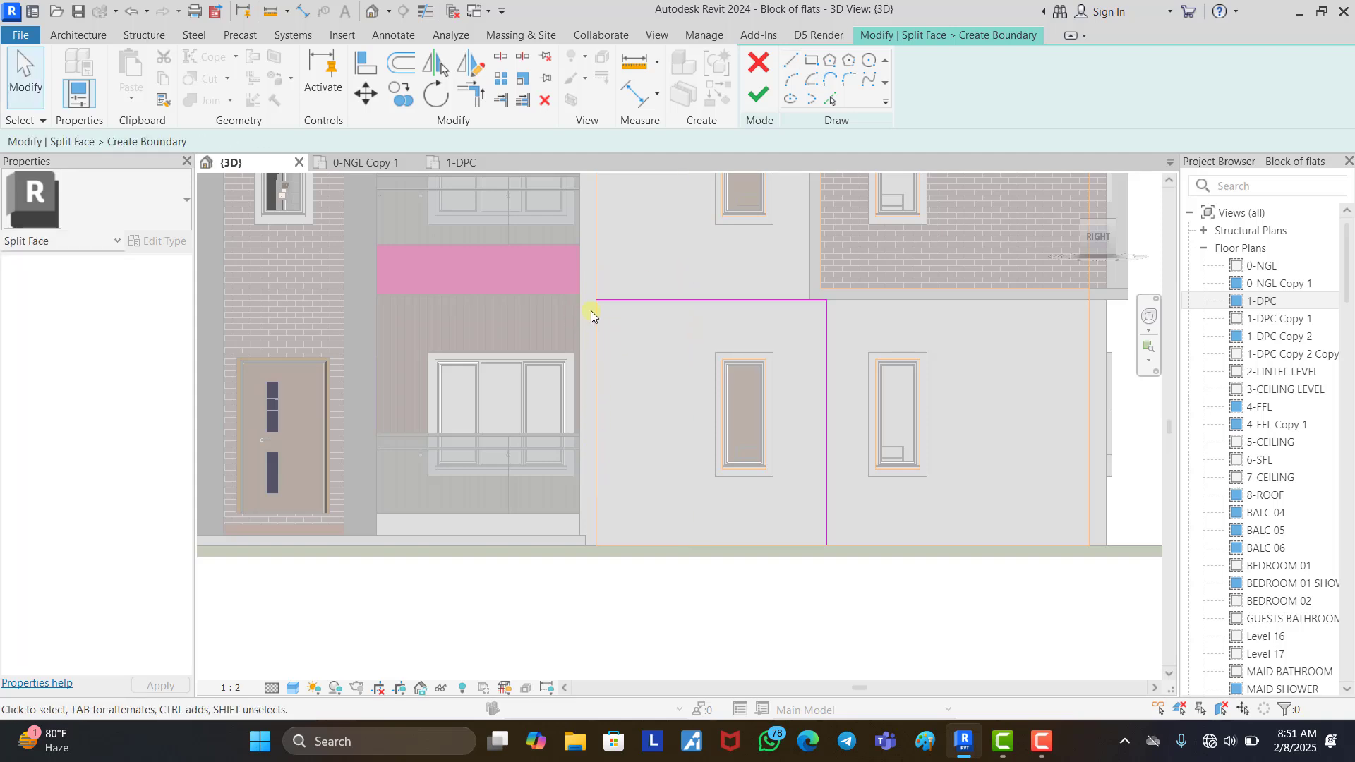
Check that the ends of both boundary lines lie on the wall face's edges, and finish the face split.
scroll(593, 311, "up", 4)
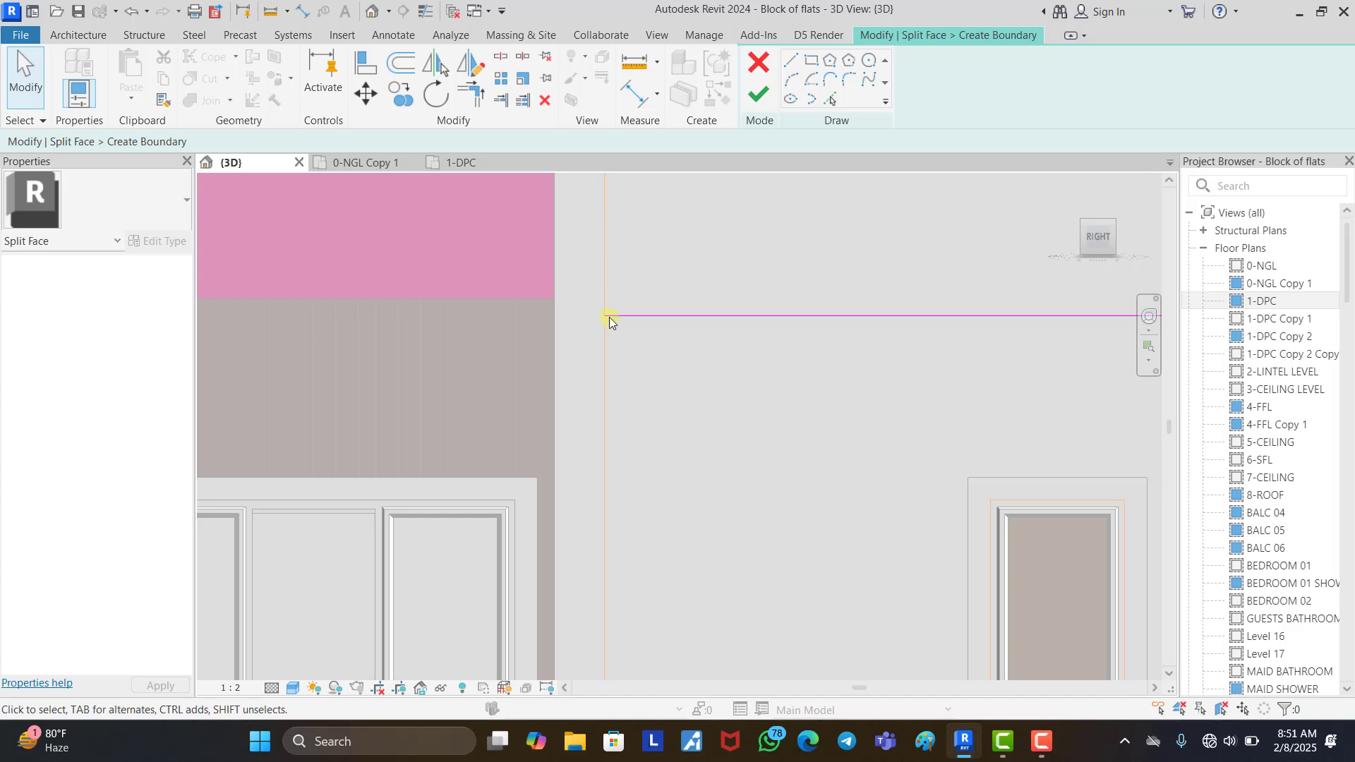
scroll(596, 377, "down", 5)
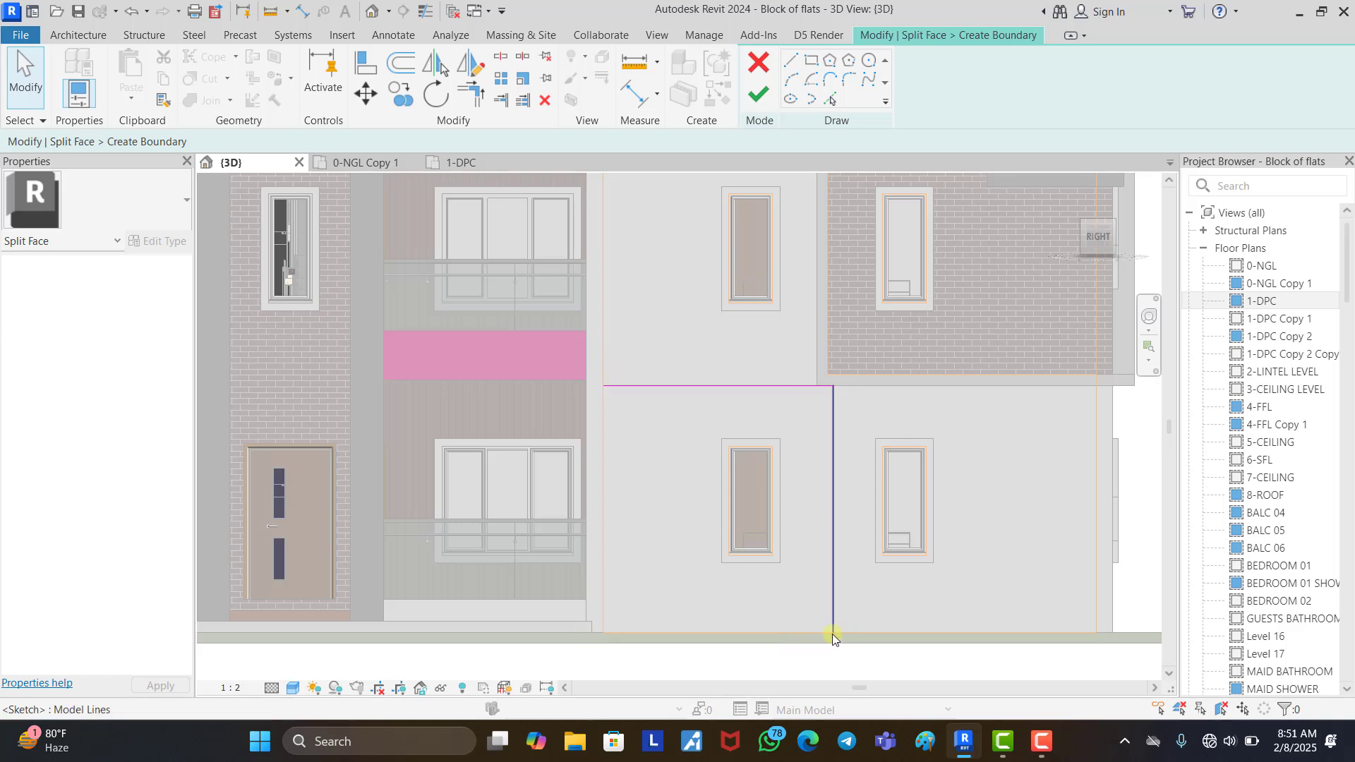
left_click(834, 578)
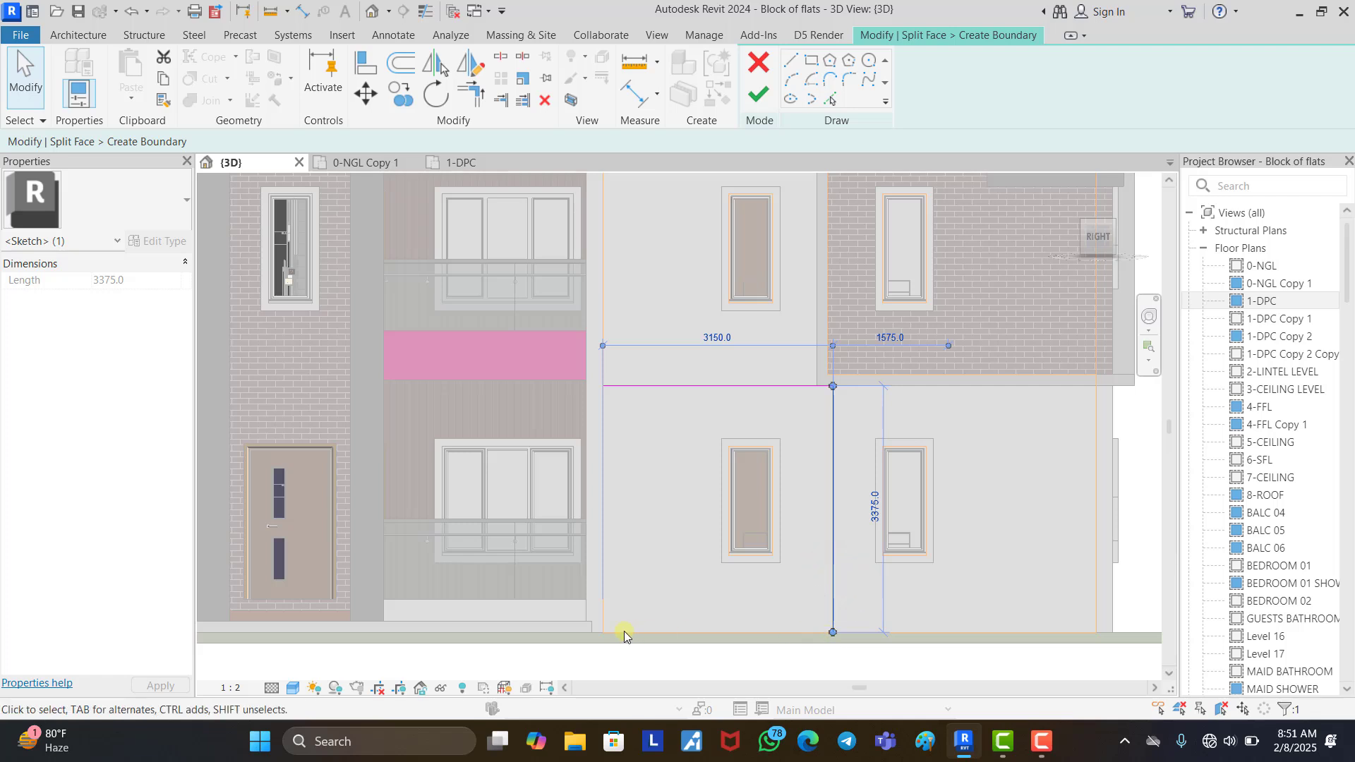
left_click(667, 460)
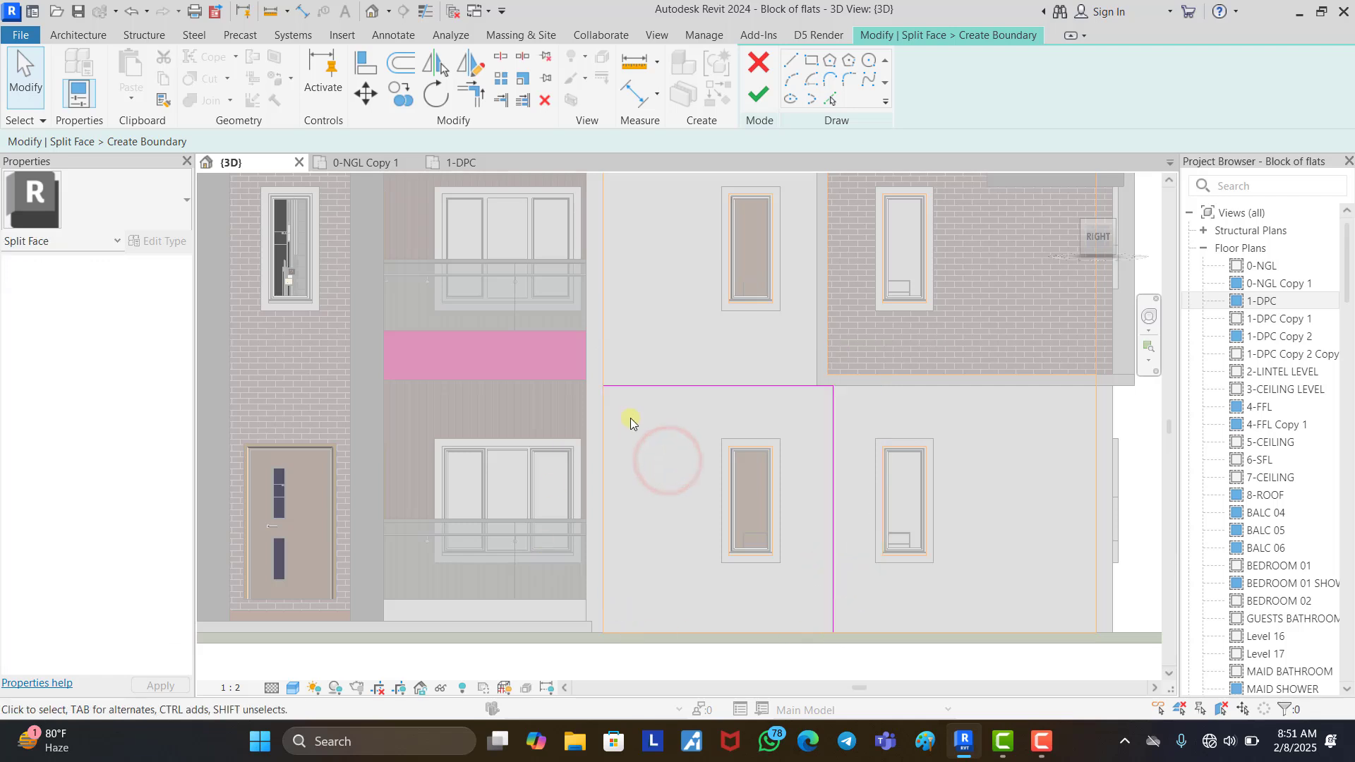
scroll(703, 218, "down", 1)
scroll(823, 498, "up", 1)
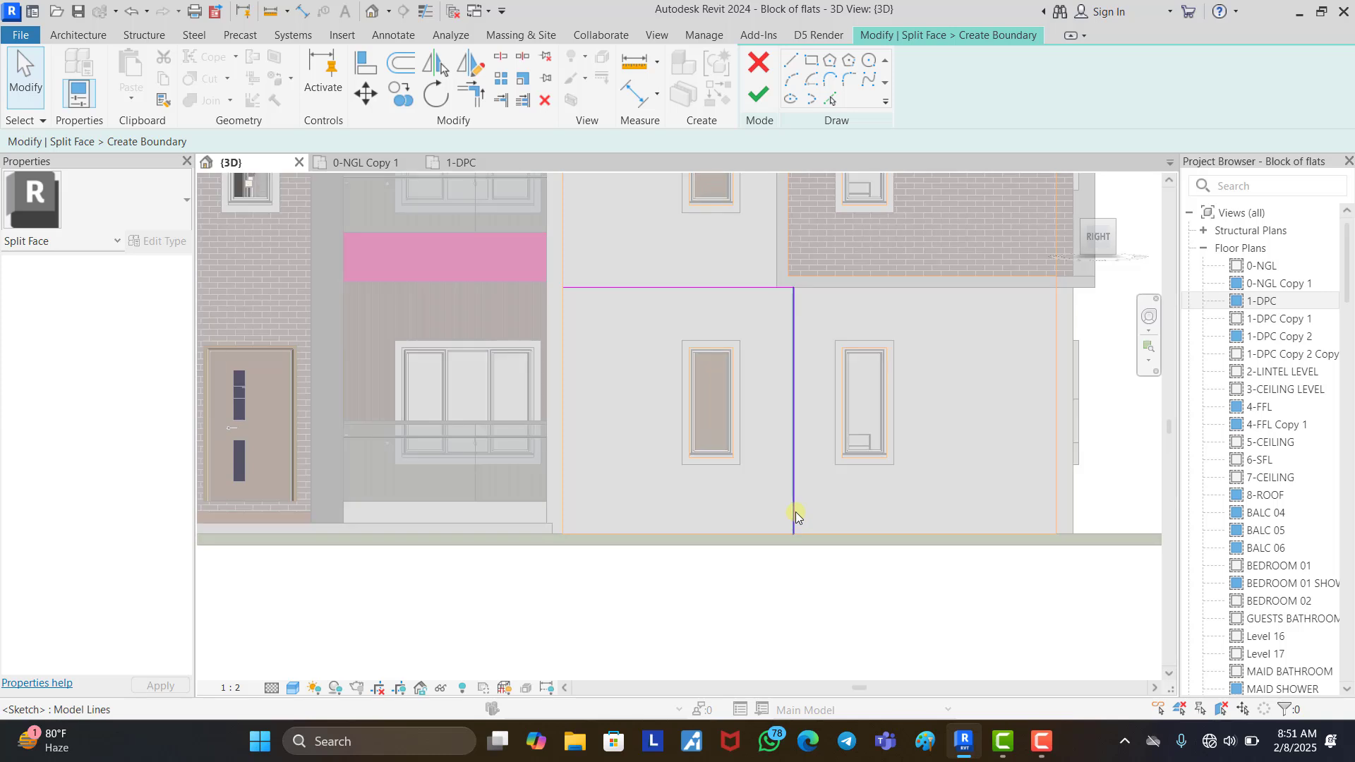
left_click(761, 99)
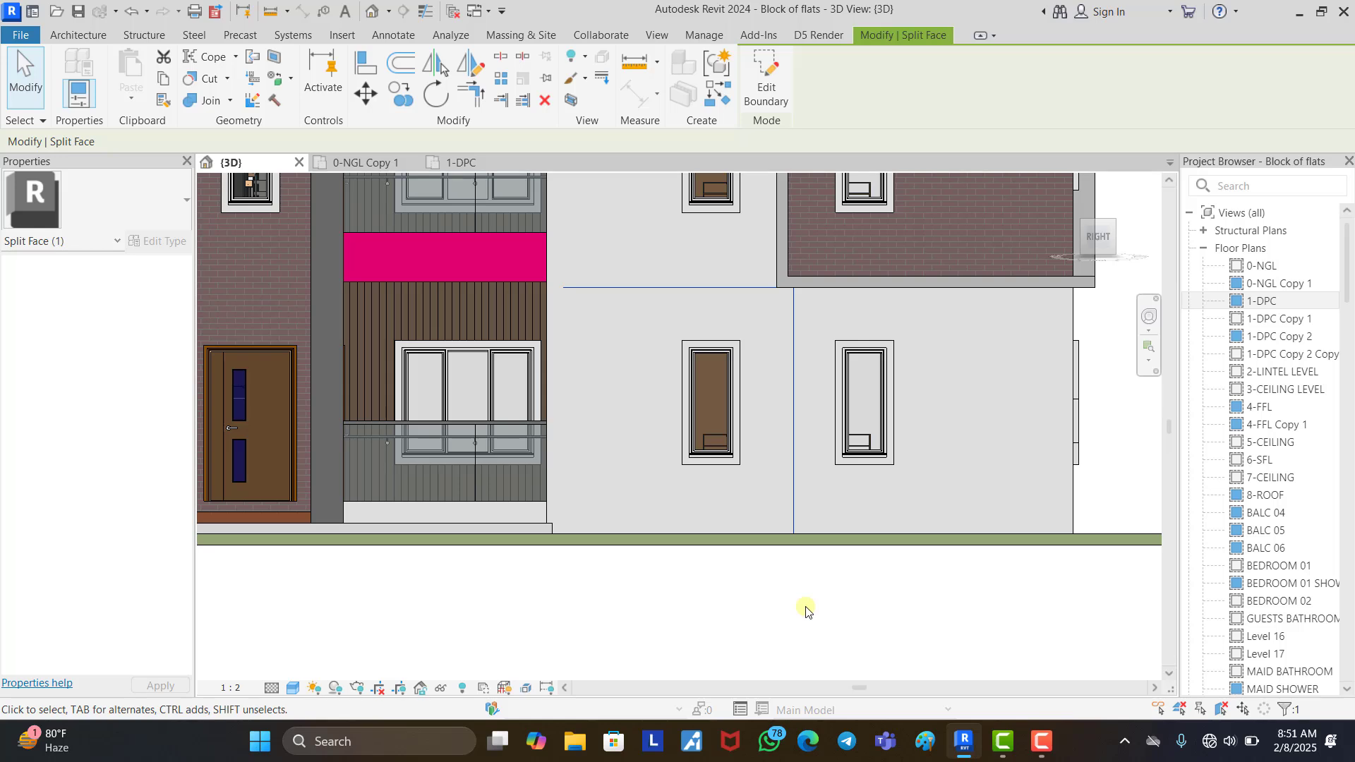
Undo the finished split and try to split the face with the vertical boundary line extended past the wall's base to 3800.
key("ctrl+z")
left_click(790, 511)
left_click_drag(791, 538, 793, 565)
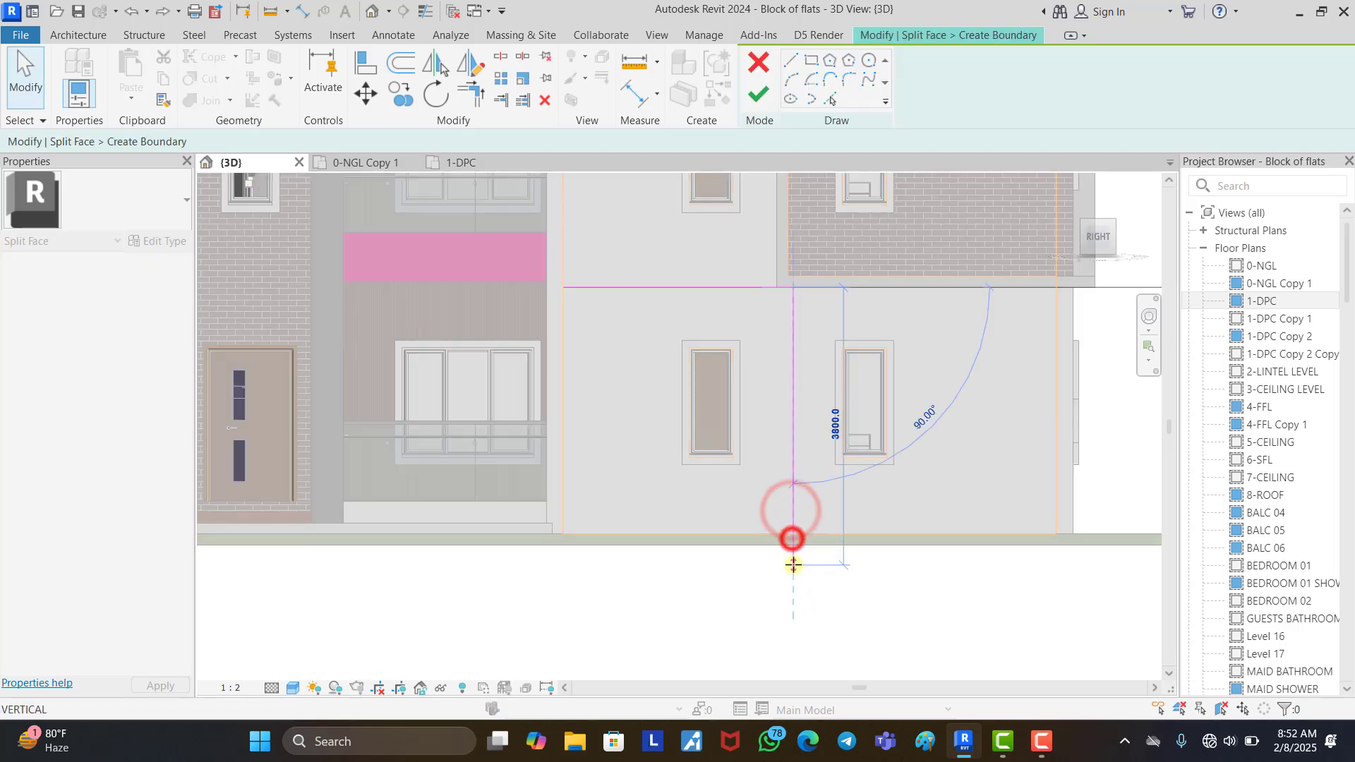
key("Escape")
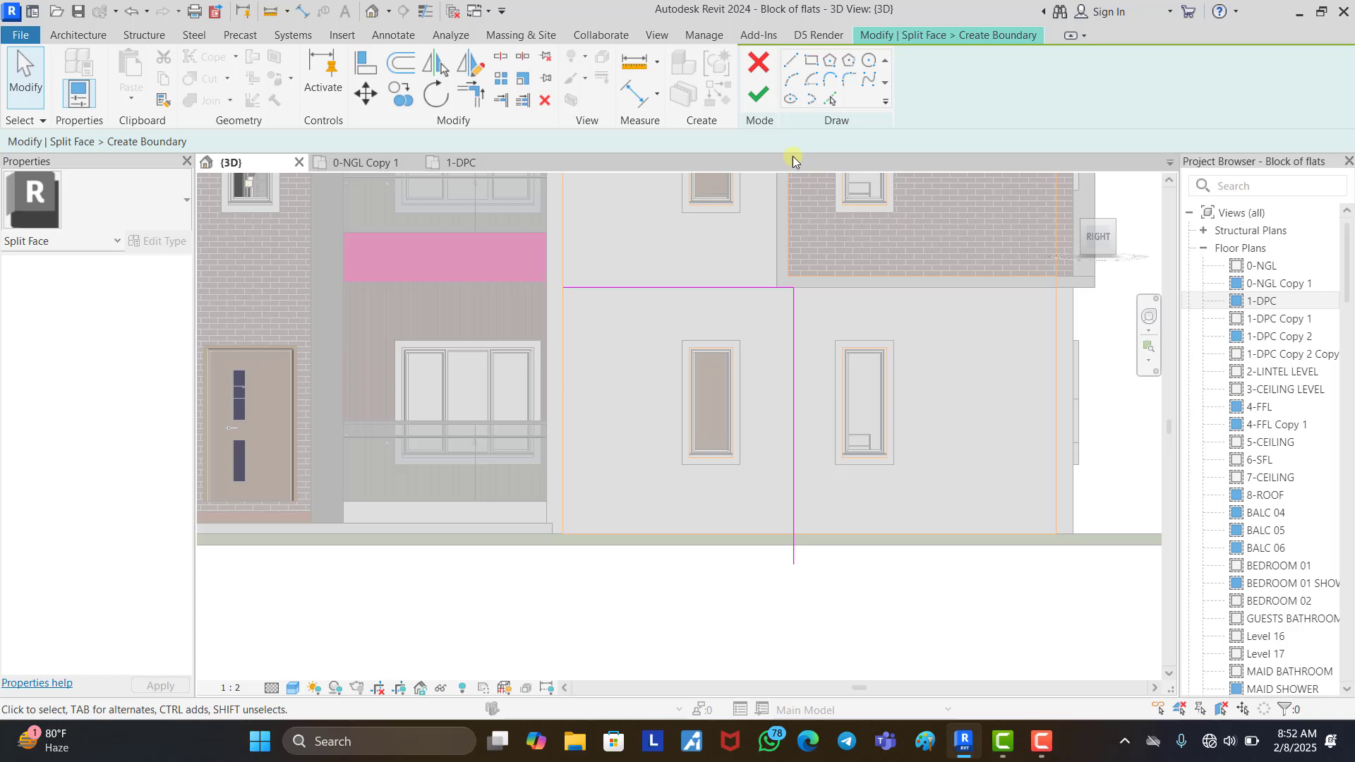
left_click(758, 94)
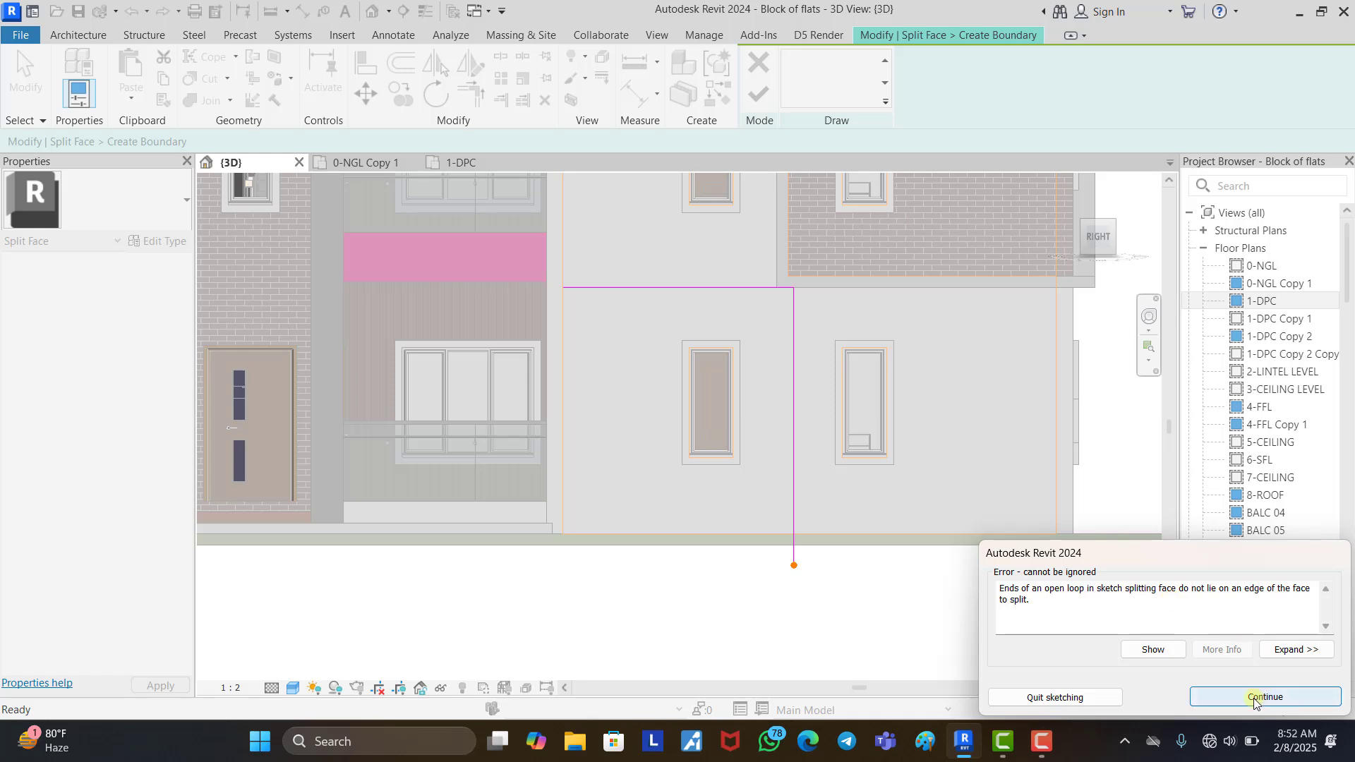
left_click(1199, 697)
Shorten the vertical boundary line back to the base edge of the wall face and finish the face split.
left_click(791, 566)
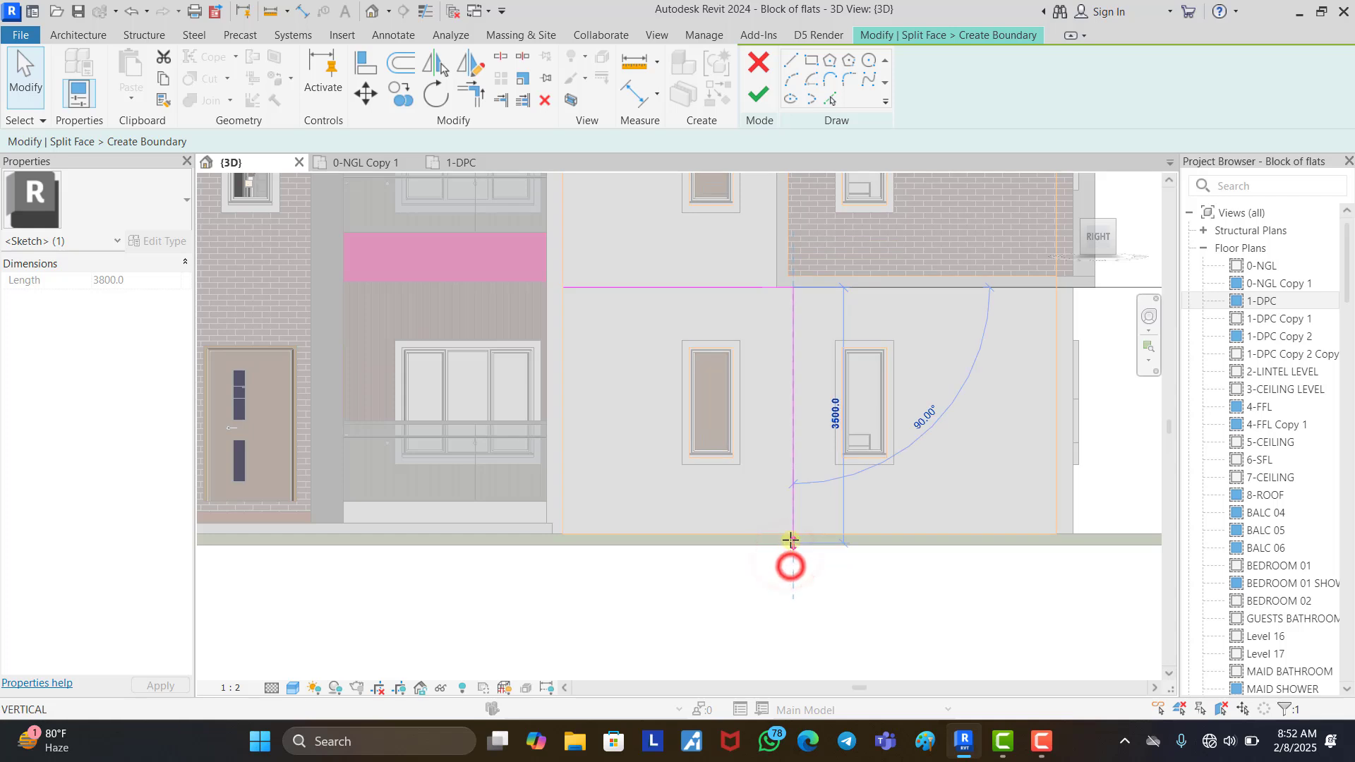
left_click(797, 577)
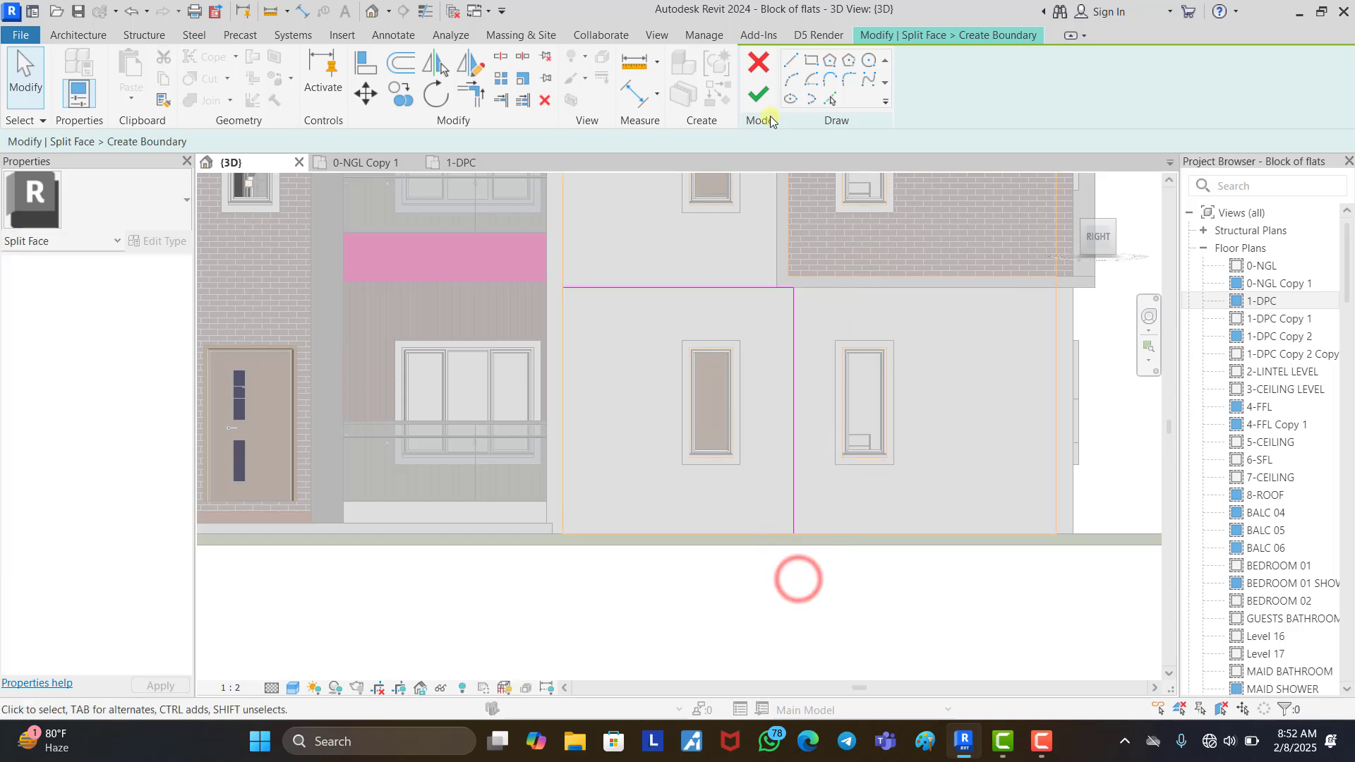
left_click(758, 95)
left_click(914, 630)
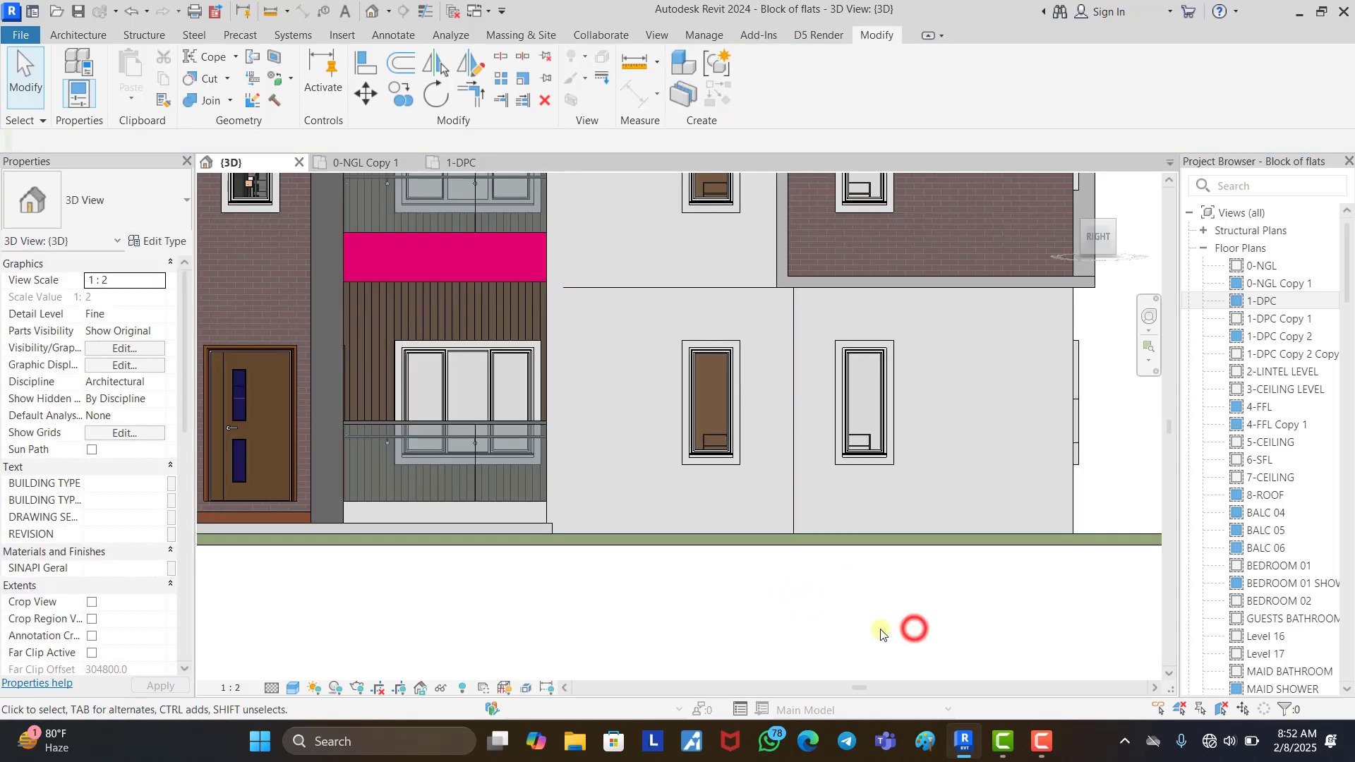
Paint the newly split ground-floor region around the window next to the balcony with Pink material.
scroll(910, 629, "down", 3)
scroll(774, 539, "up", 5)
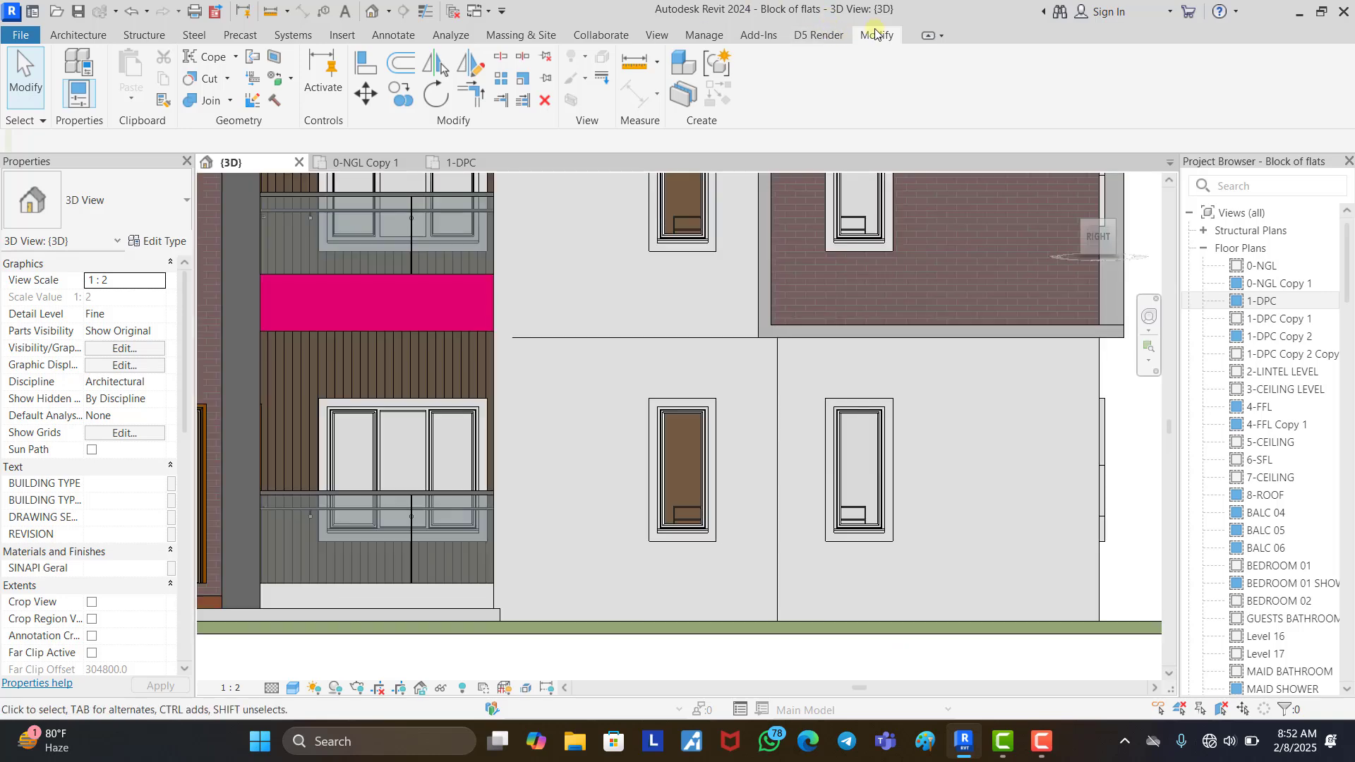
left_click(269, 77)
scroll(897, 437, "down", 2)
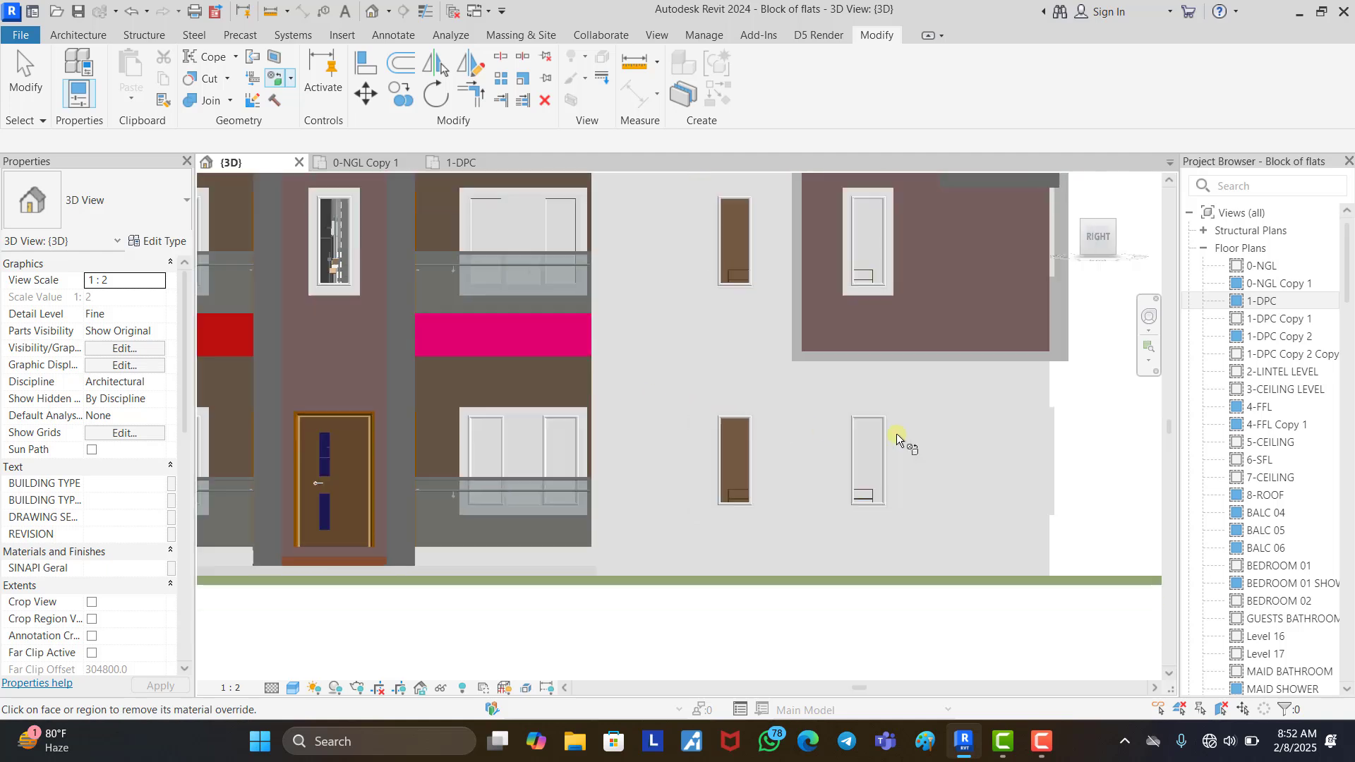
left_click(289, 80)
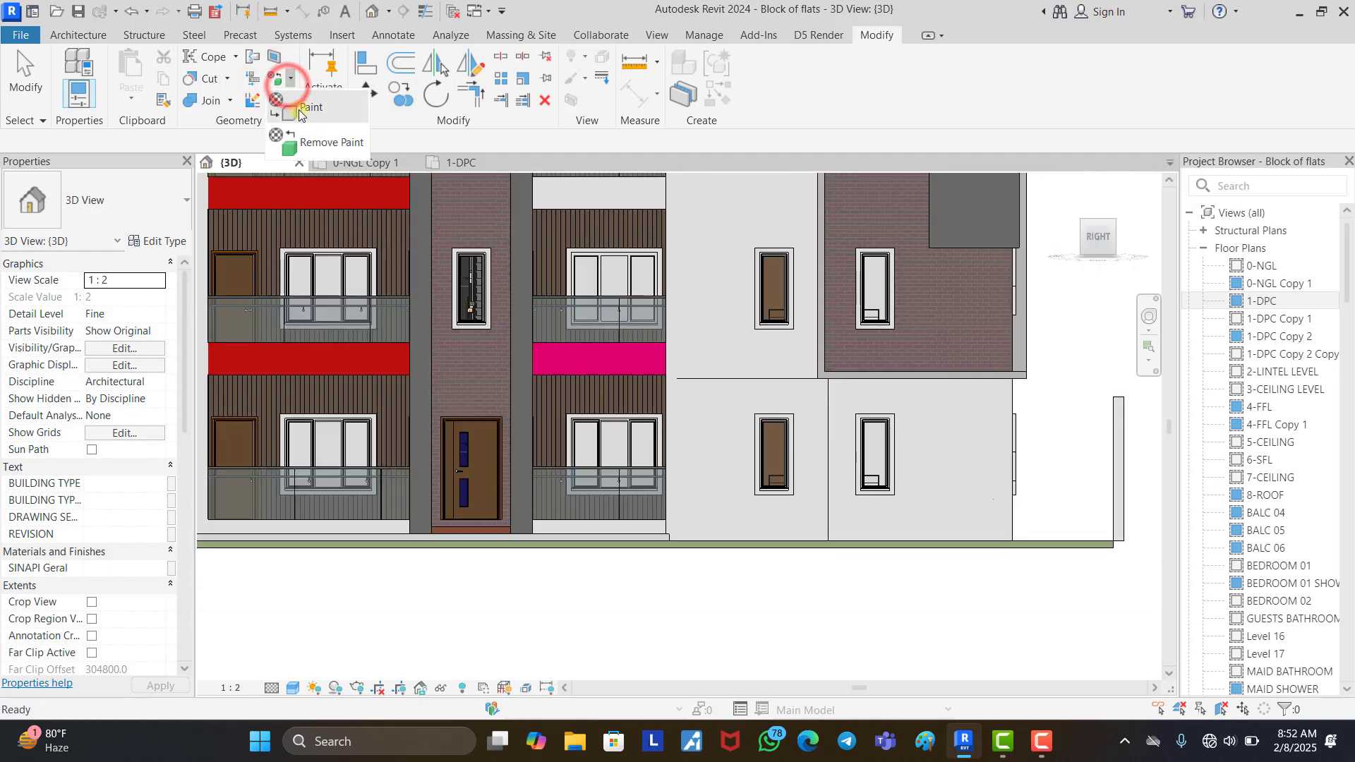
left_click(300, 111)
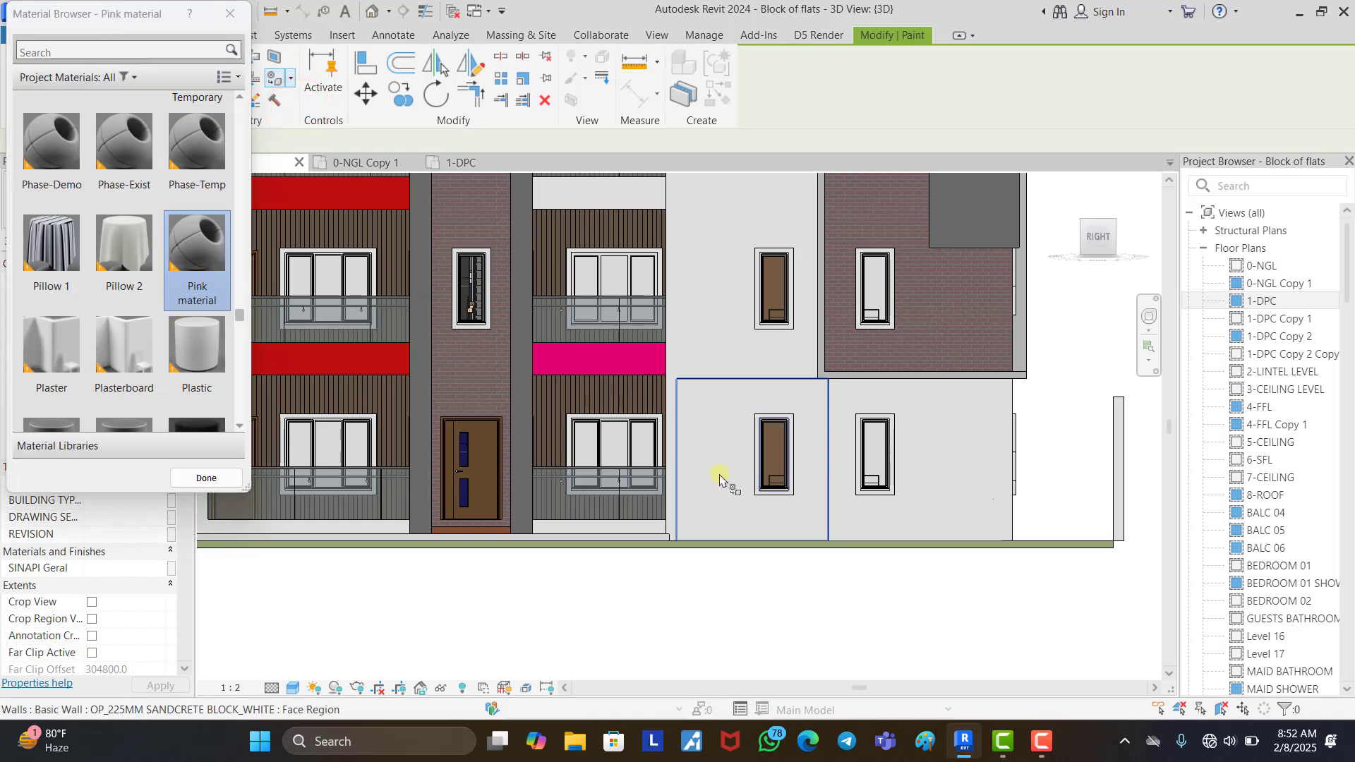
left_click(792, 399)
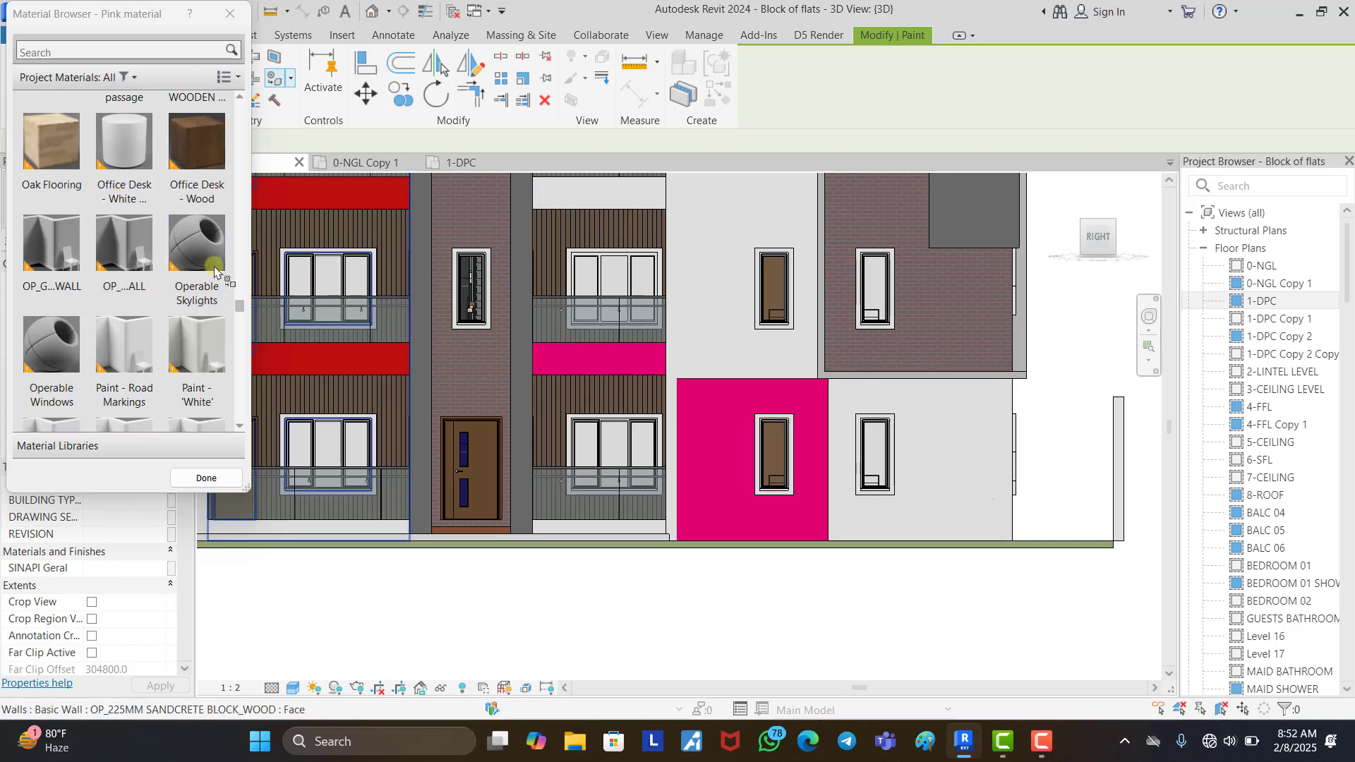
Paint the remaining white part of the split wall face with Parking Stripe material and finish painting.
scroll(170, 270, "down", 2)
scroll(123, 308, "up", 1)
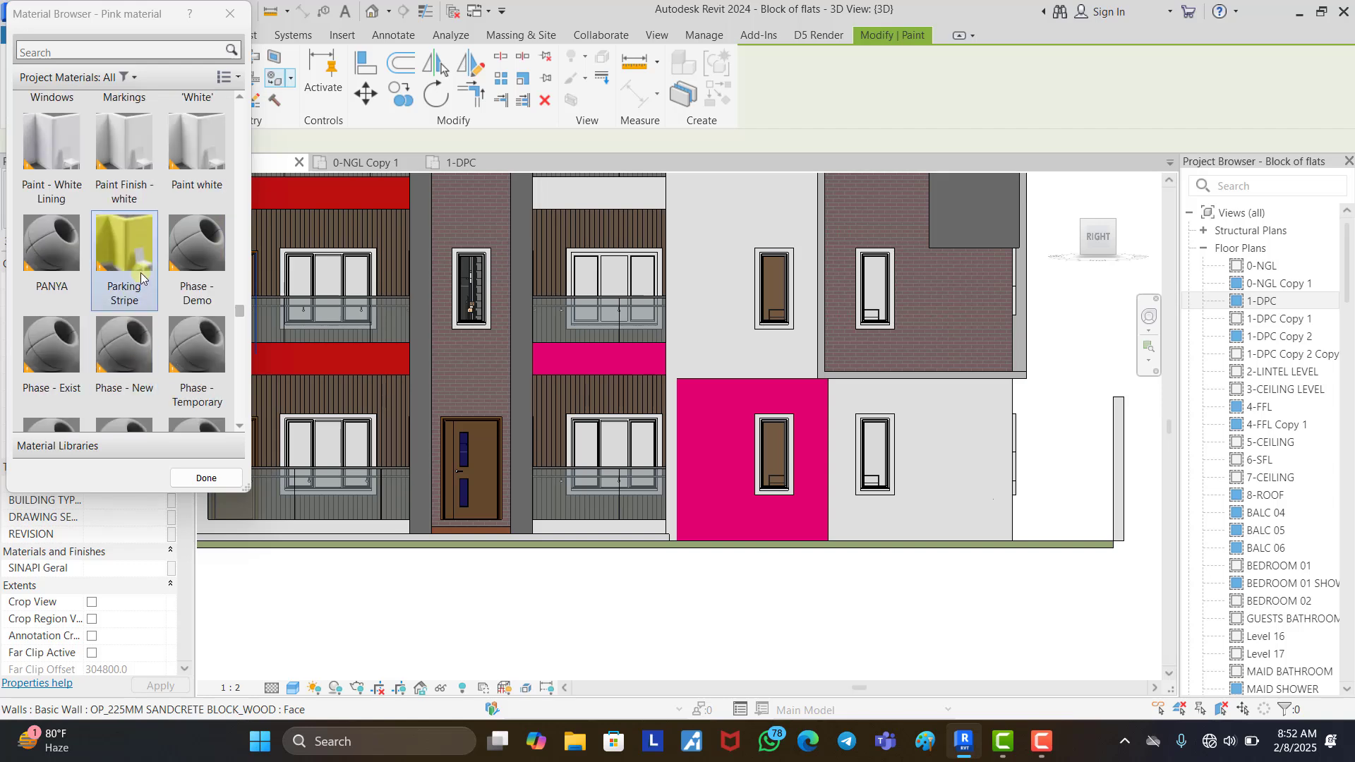
left_click(127, 250)
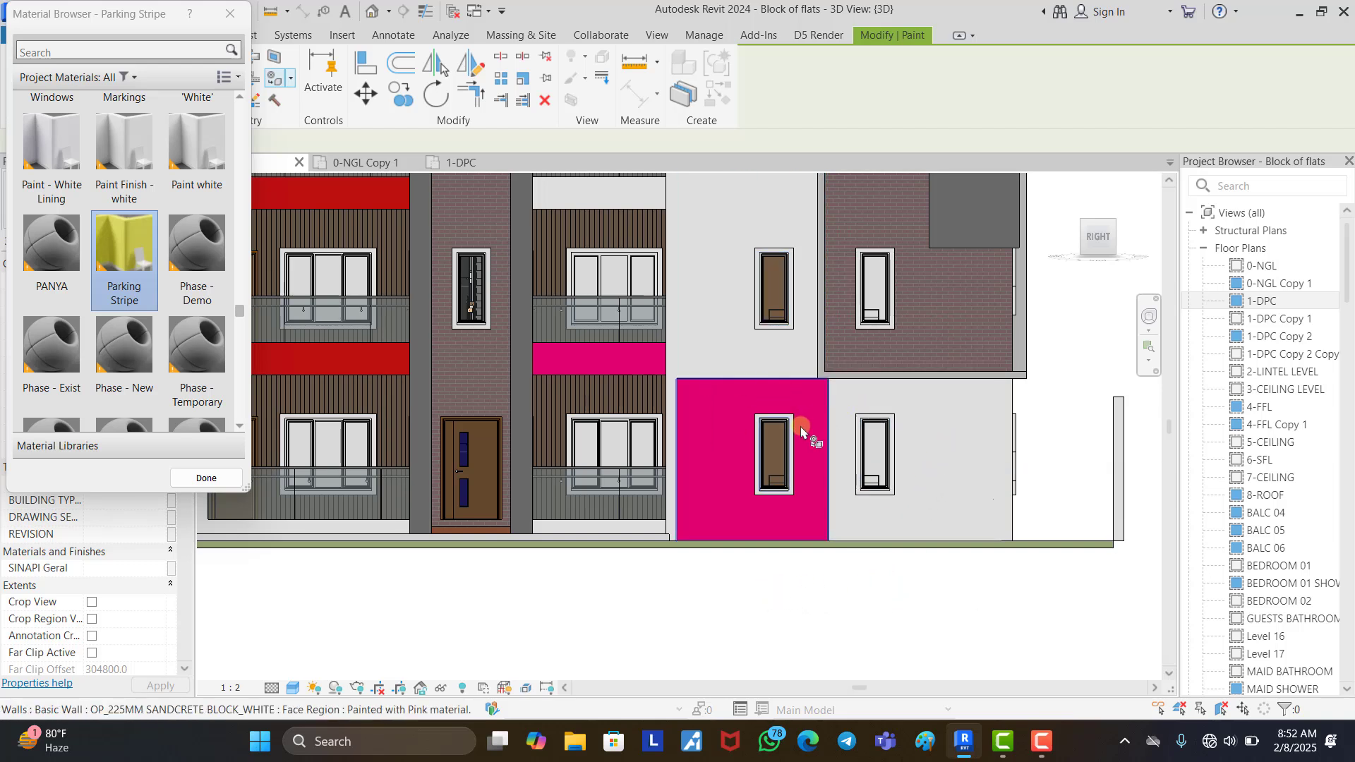
scroll(772, 448, "down", 3)
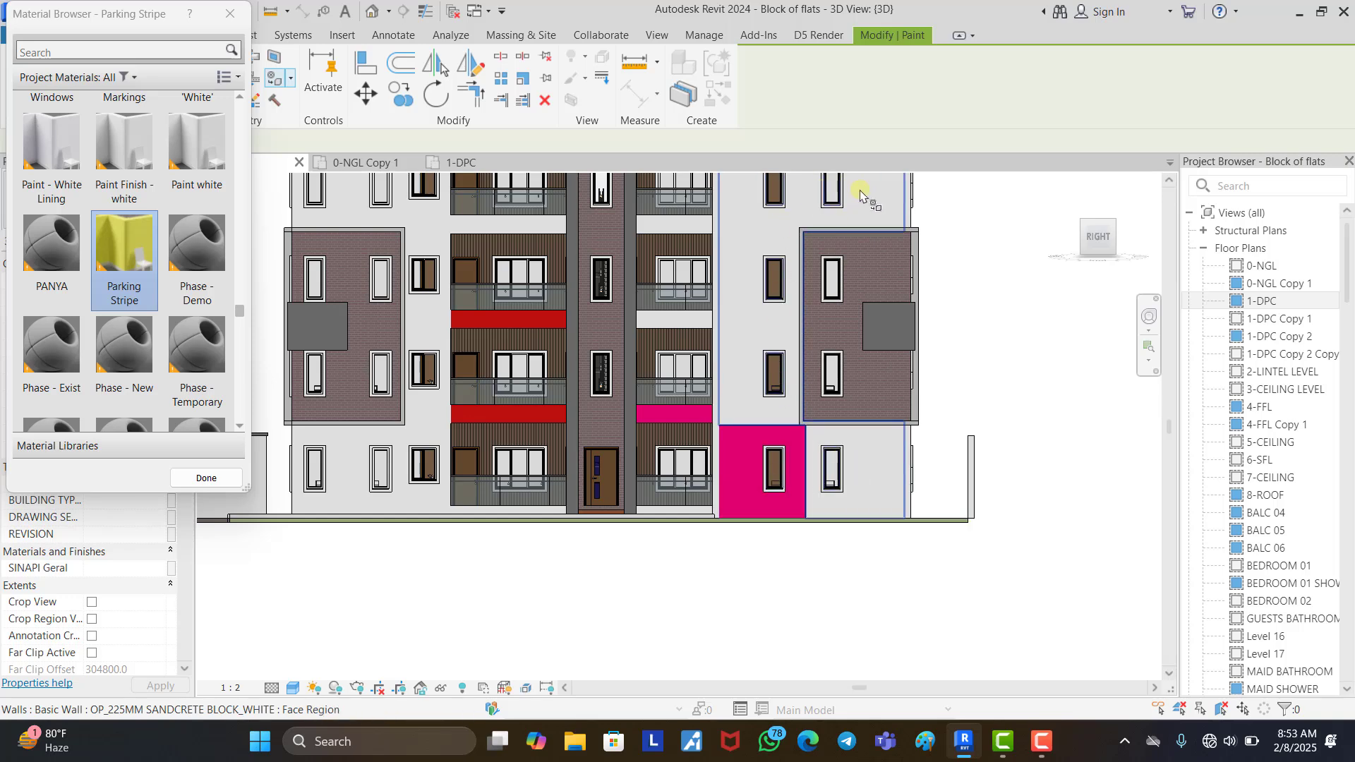
left_click(869, 469)
scroll(874, 457, "down", 2)
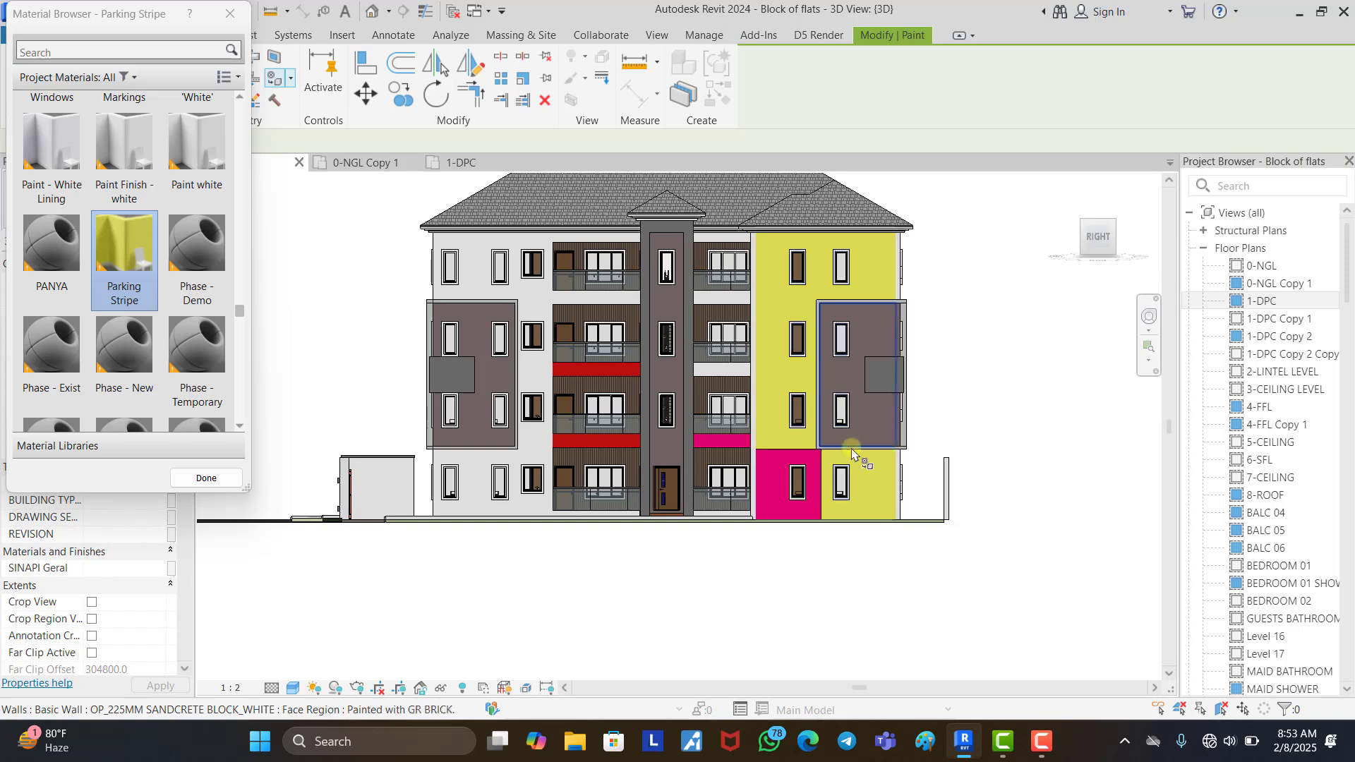
scroll(849, 480, "up", 1)
scroll(848, 480, "up", 1)
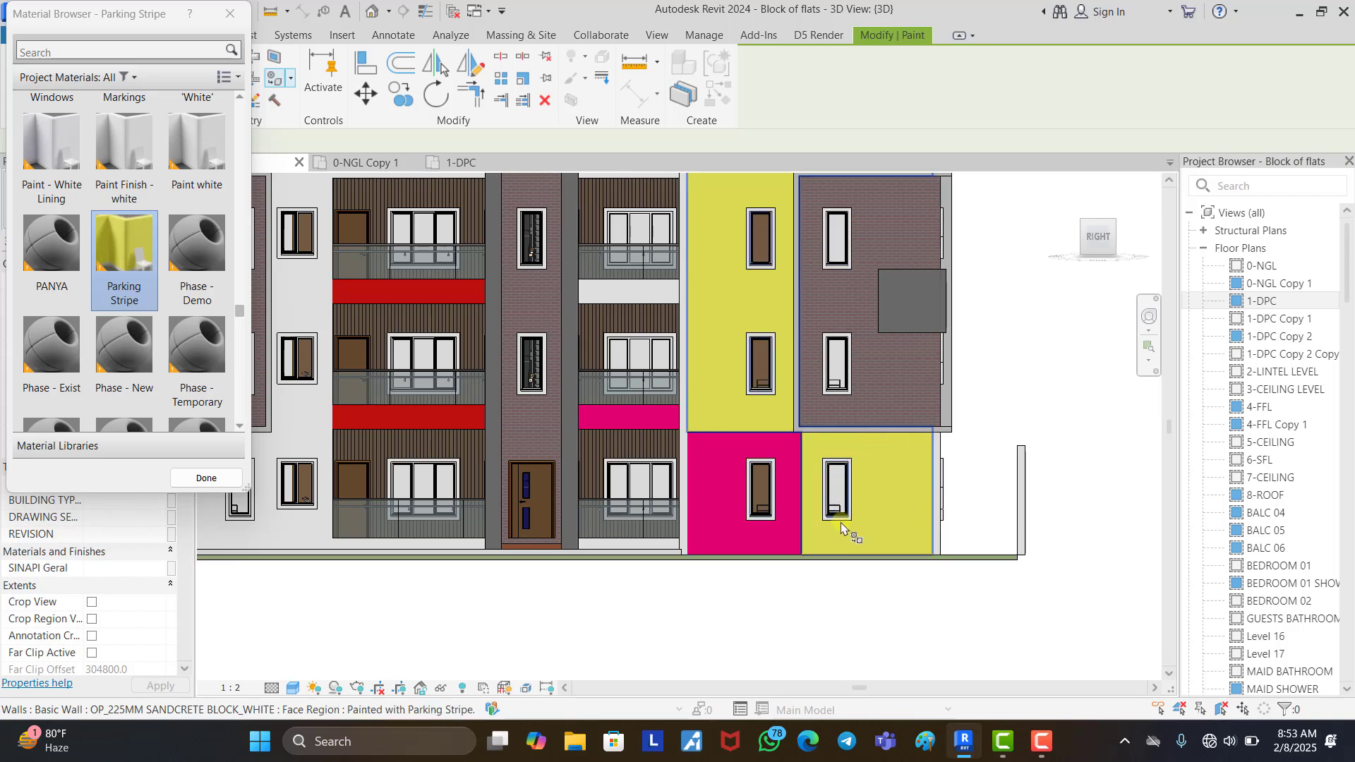
scroll(756, 489, "down", 2)
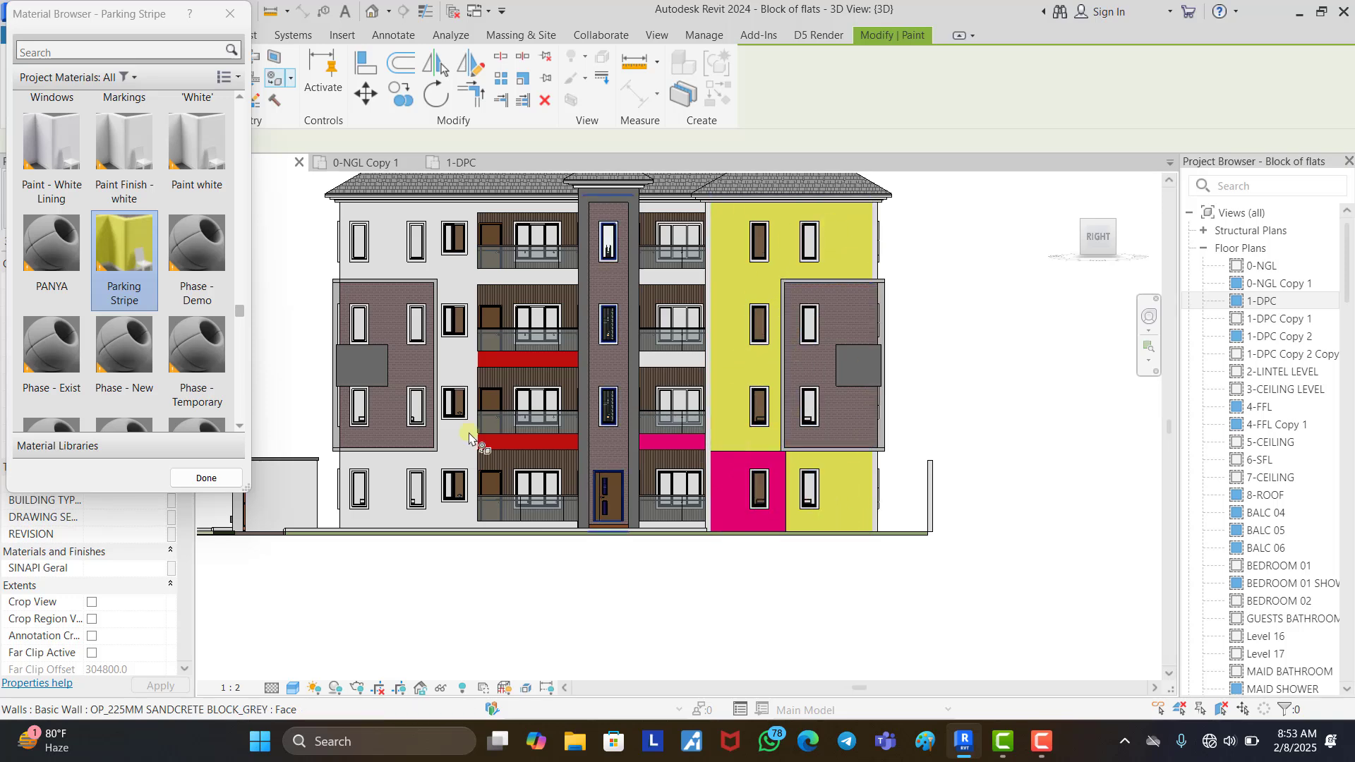
left_click(221, 478)
left_click(941, 365)
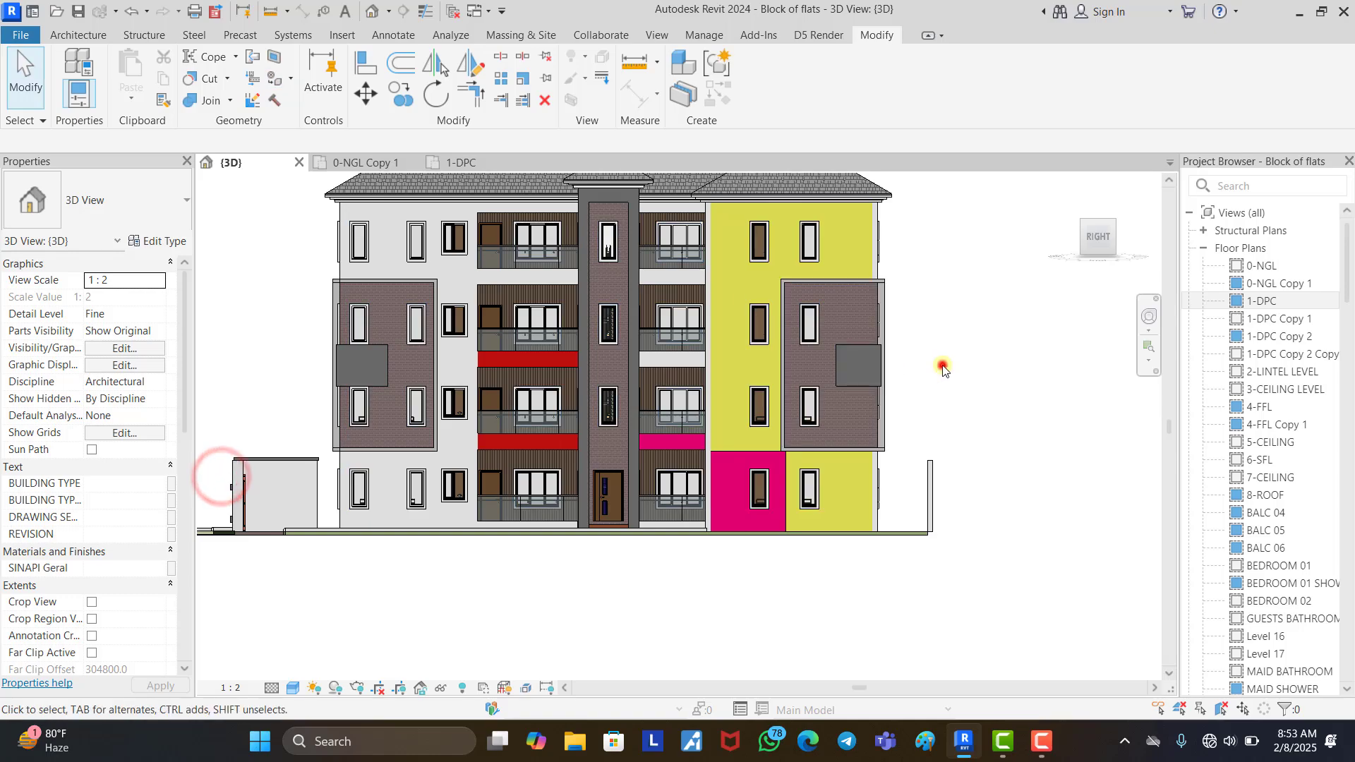
Examine the painted faces, the balconies and the ground-floor base of the building from a corner viewpoint.
mouse_move(690, 343)
middle_mouse_down("shift")
mouse_move(825, 451)
mouse_move(901, 448)
mouse_move(875, 444)
middle_mouse_up("shift")
scroll(550, 344, "up", 2)
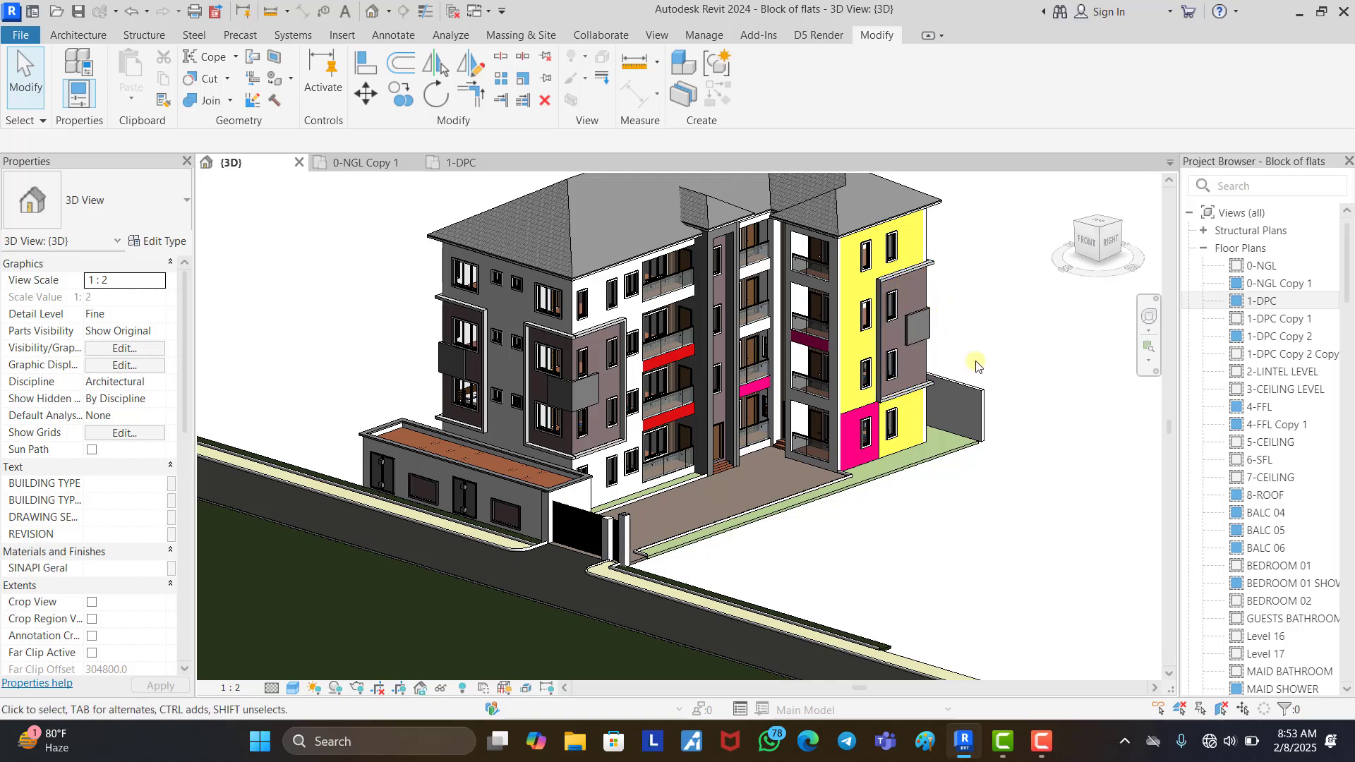
middle_click_drag(975, 365, 656, 416, "shift")
scroll(883, 495, "up", 3)
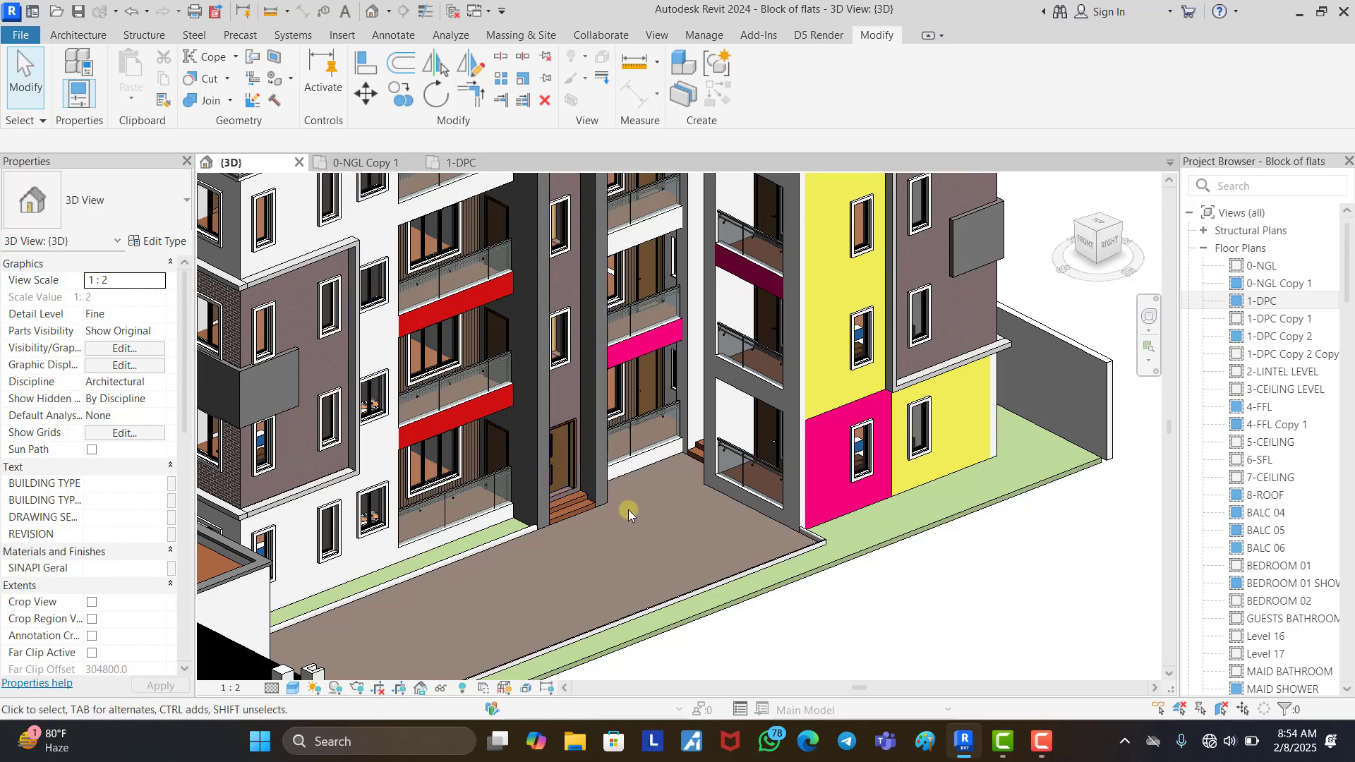
scroll(628, 510, "down", 3)
scroll(872, 423, "down", 2)
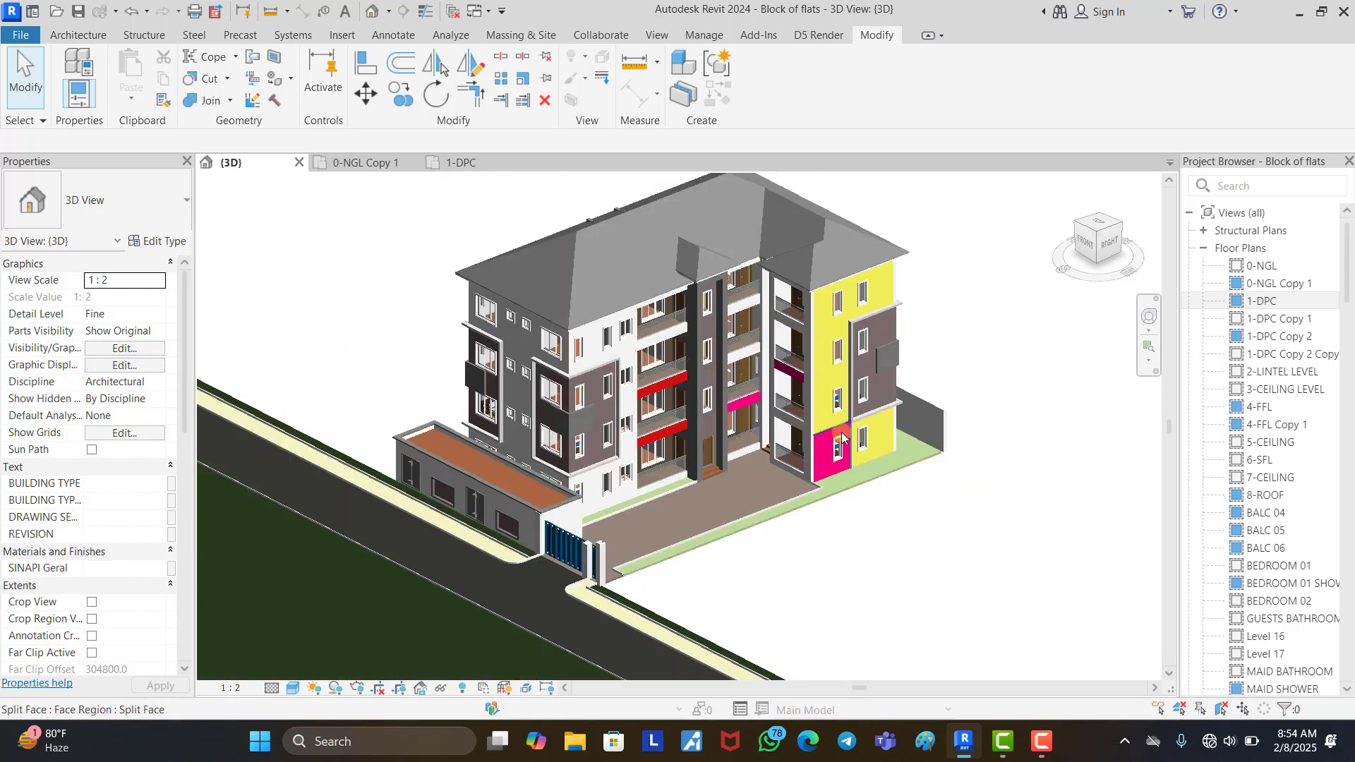
scroll(646, 202, "up", 1)
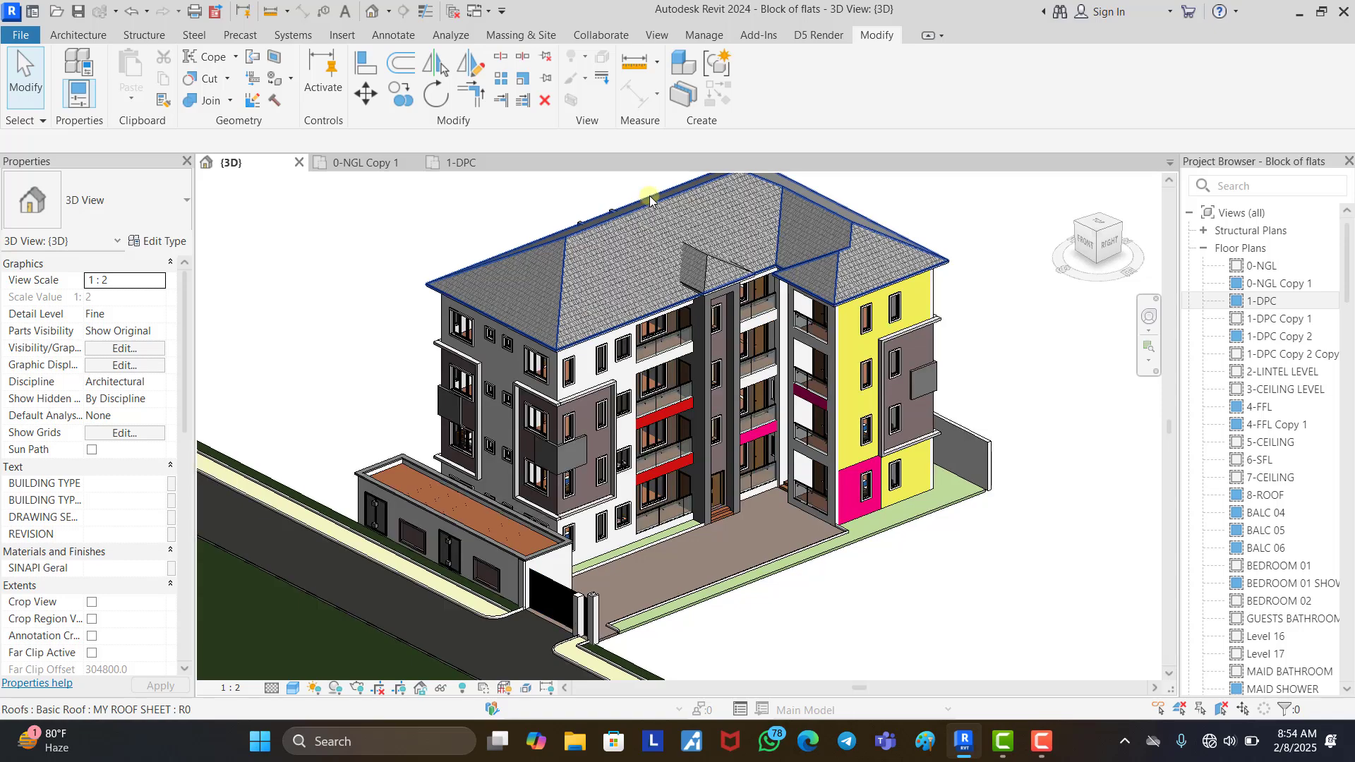
scroll(663, 562, "up", 3)
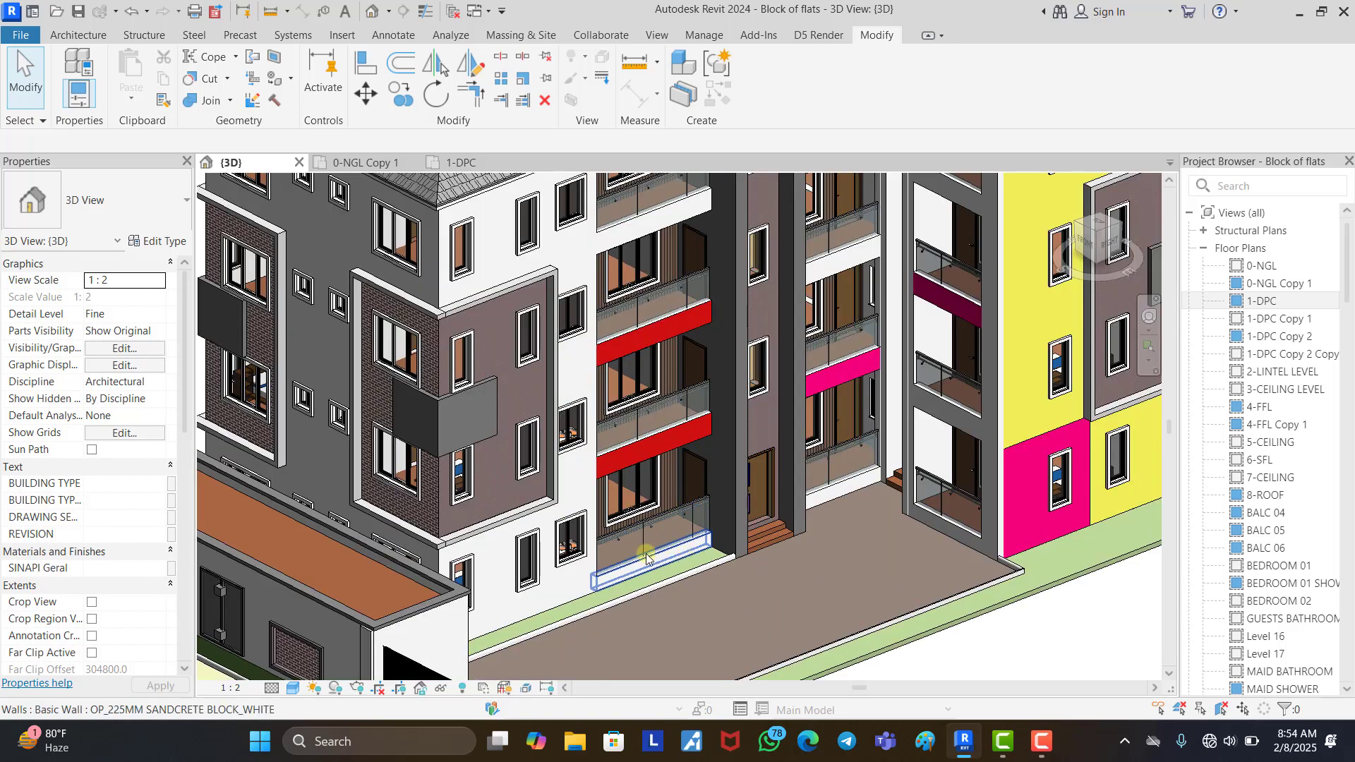
scroll(663, 563, "down", 2)
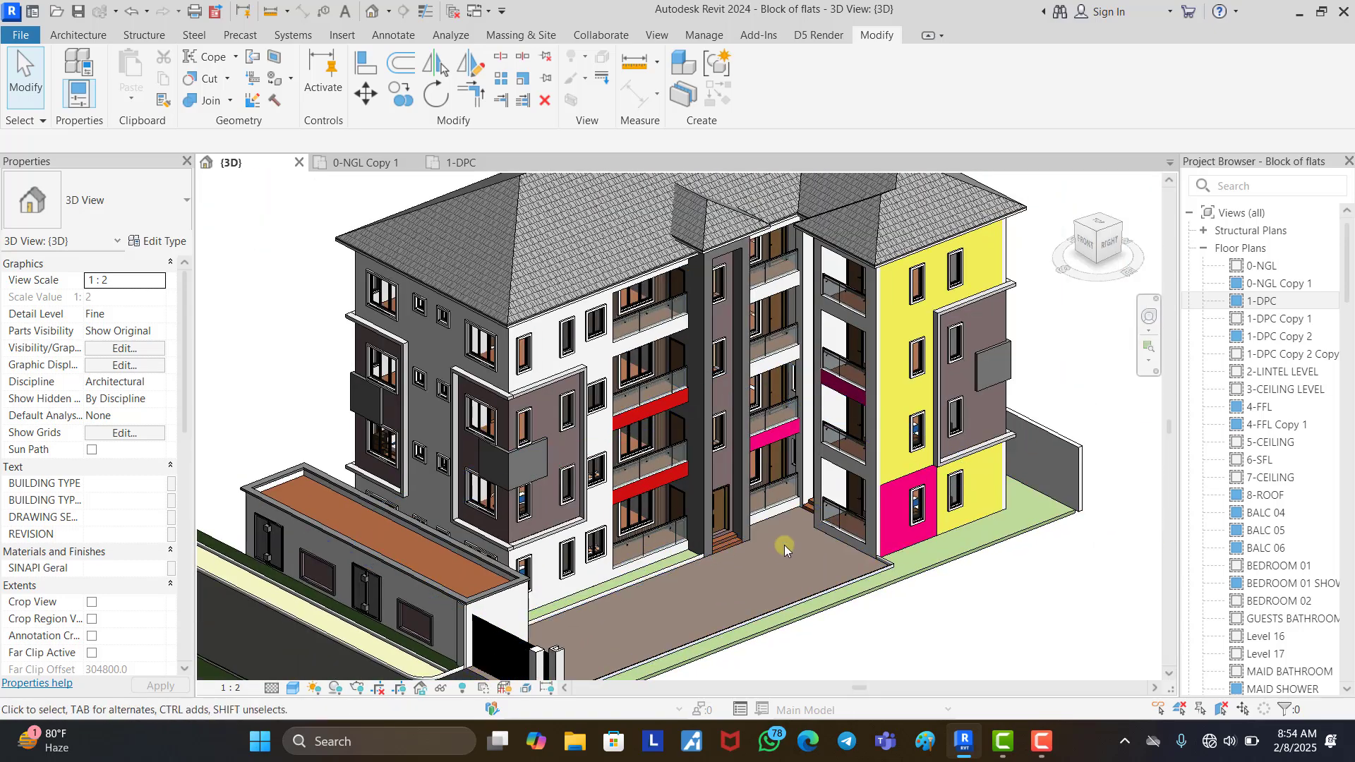
scroll(687, 554, "up", 4)
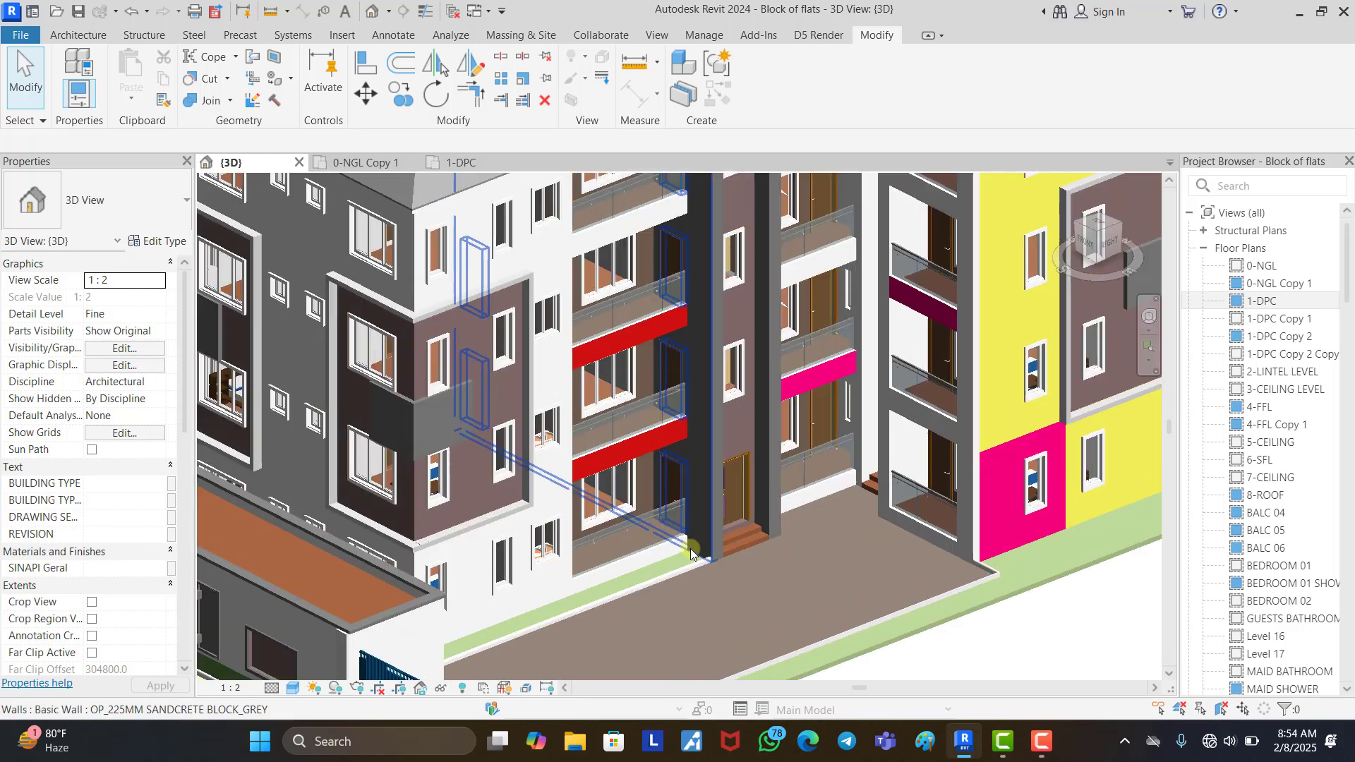
Select the elements around the ground-floor balcony, filter them to floors only, and keep just the OP_FLOOR SLAB_150mm floor selected.
middle_click_drag(687, 554, 669, 573, "shift")
key("Tab")
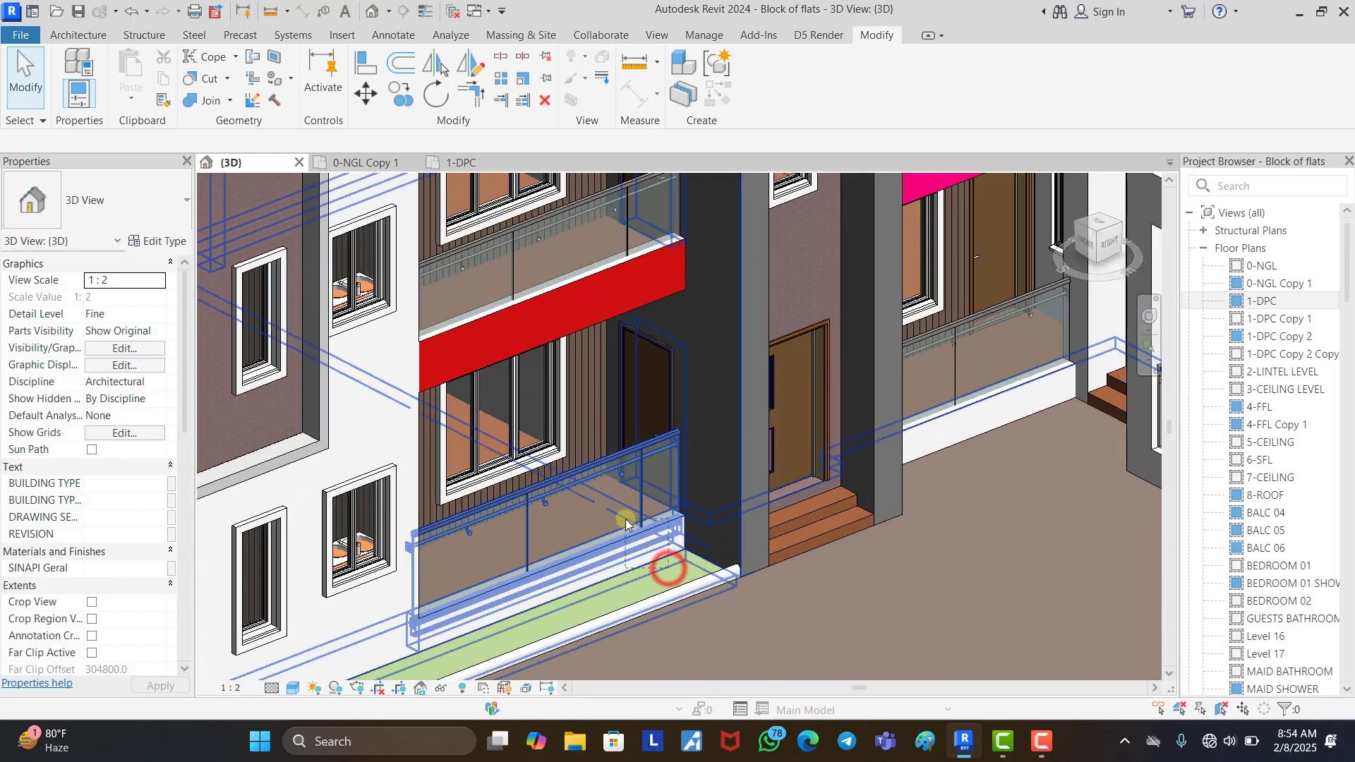
left_click(614, 513)
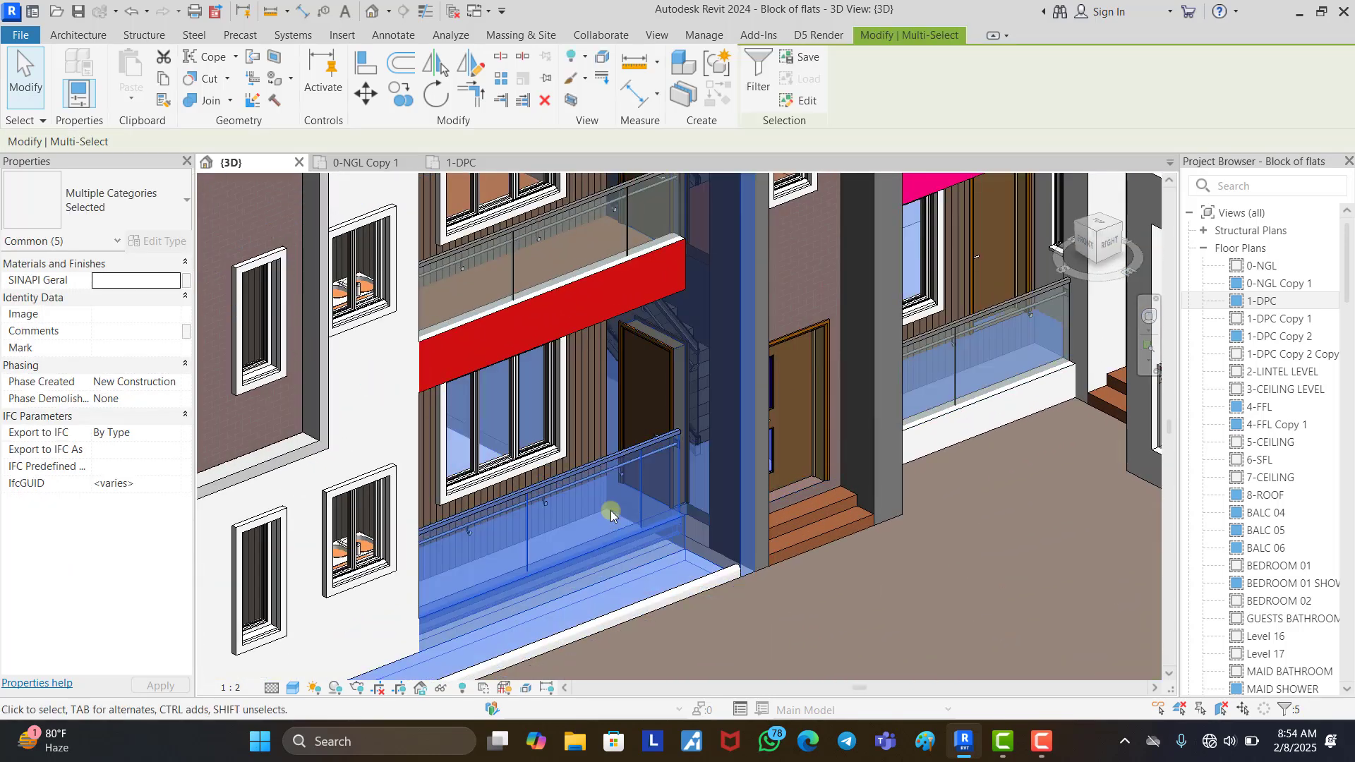
left_click(757, 71)
left_click(776, 284)
left_click(530, 256)
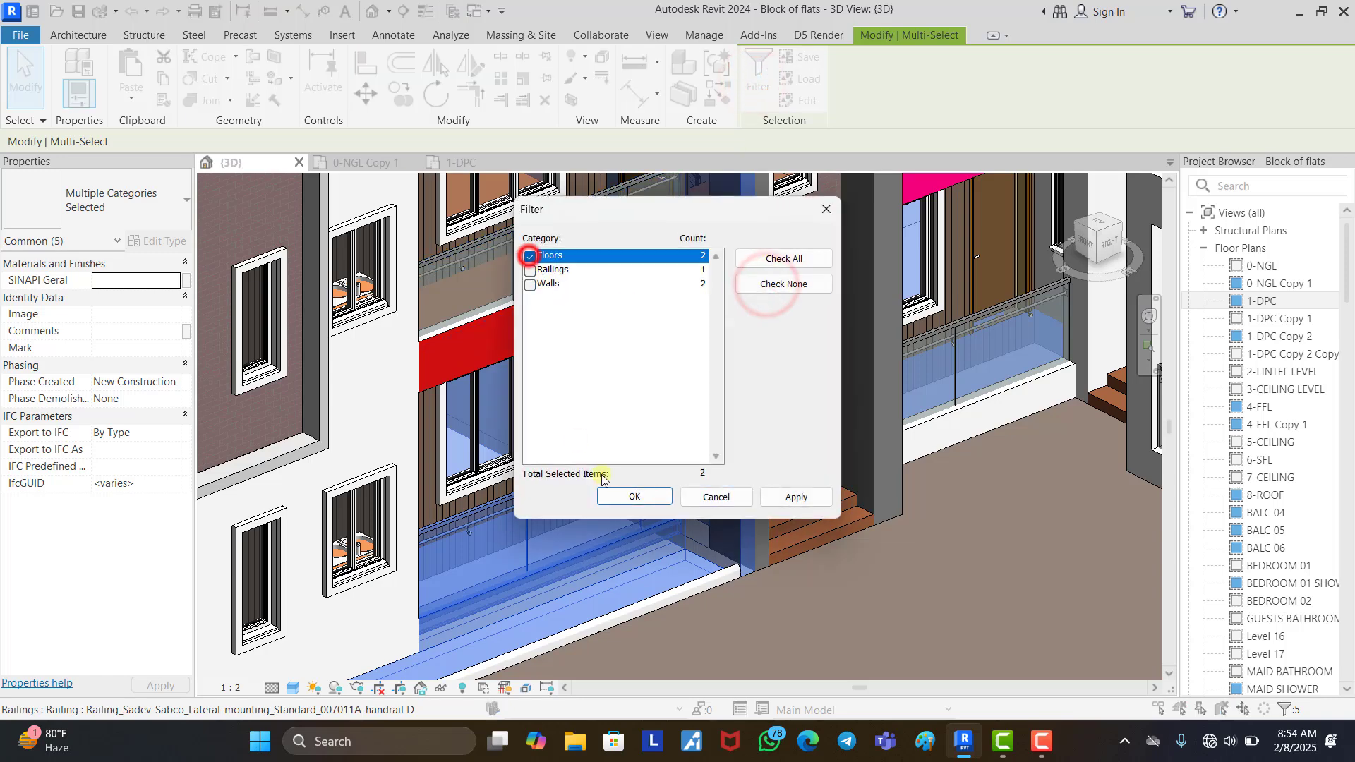
left_click(634, 497)
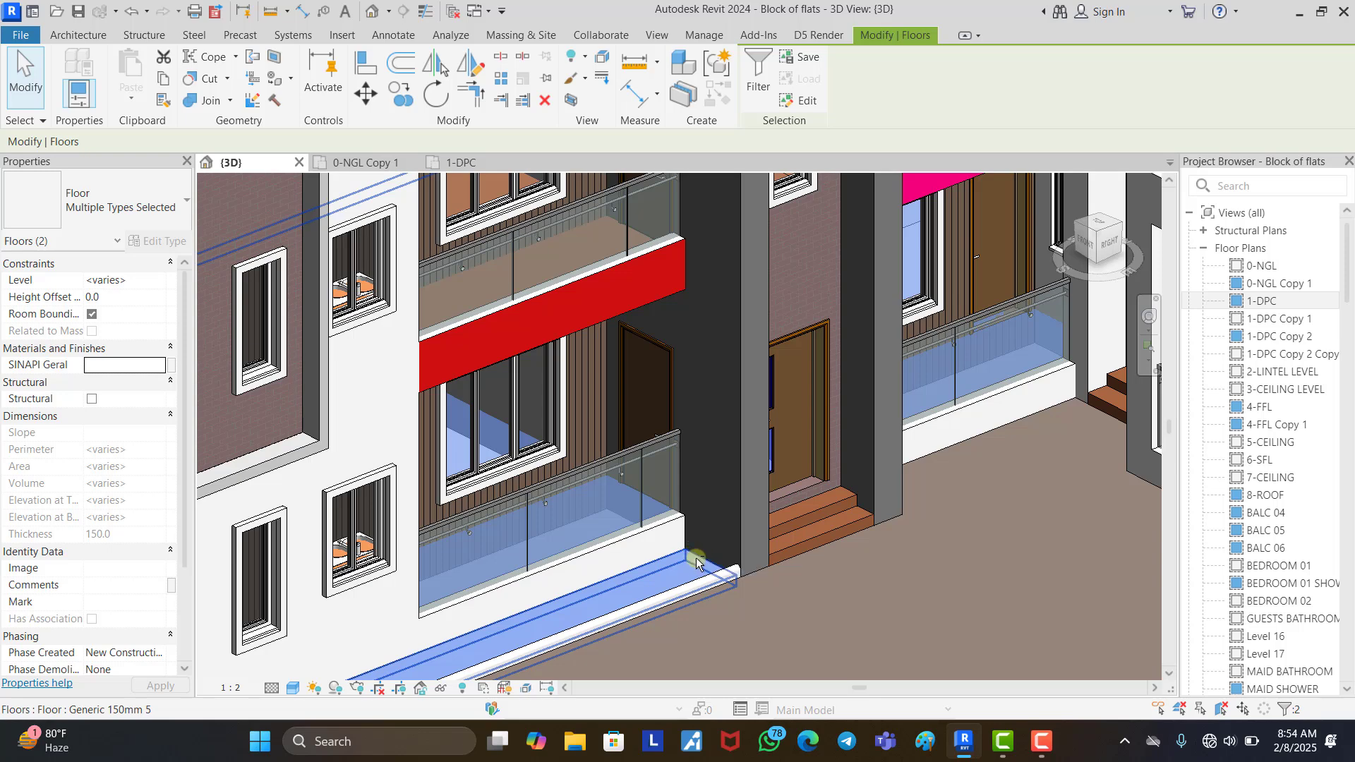
left_click(701, 561)
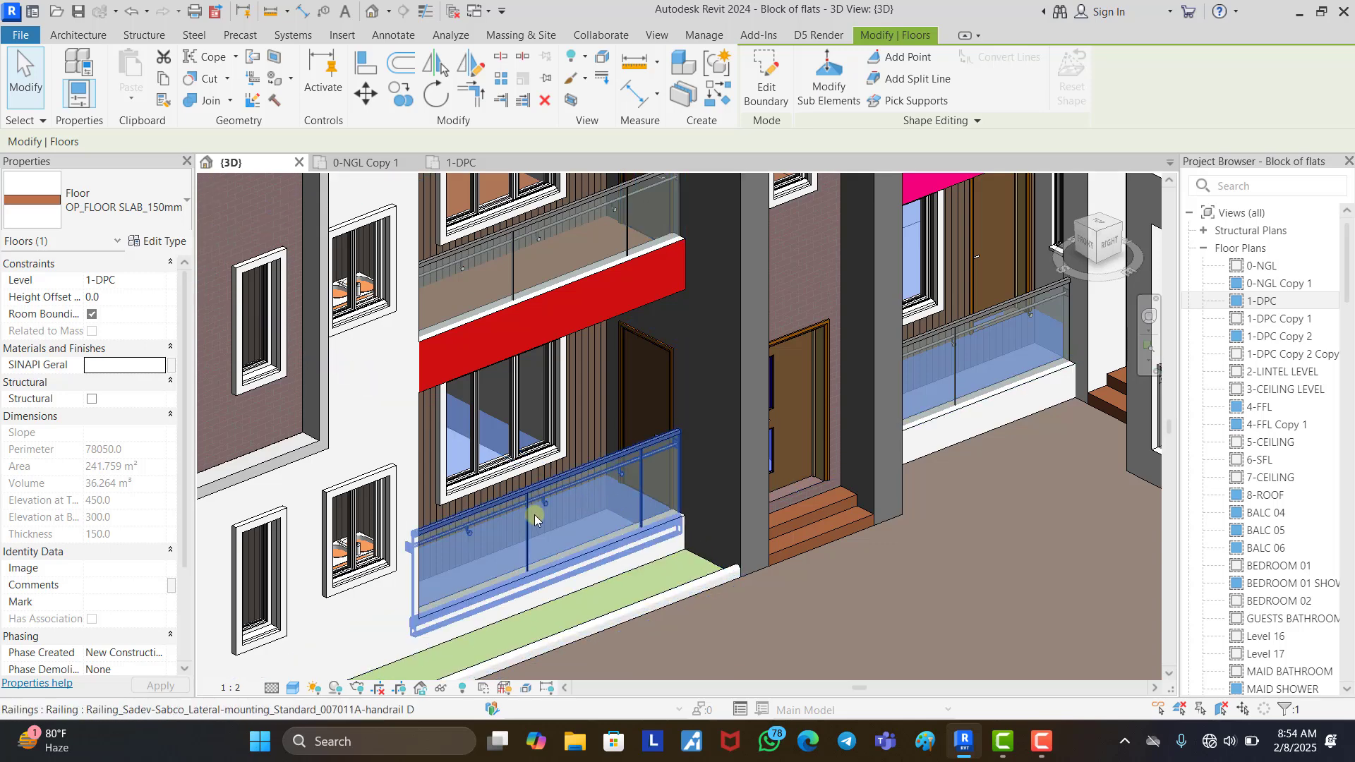
Edit the slab's boundary in the 1-DPC plan, moving its left-hand line to the outer face of the corner bedroom's wall.
scroll(587, 513, "down", 3)
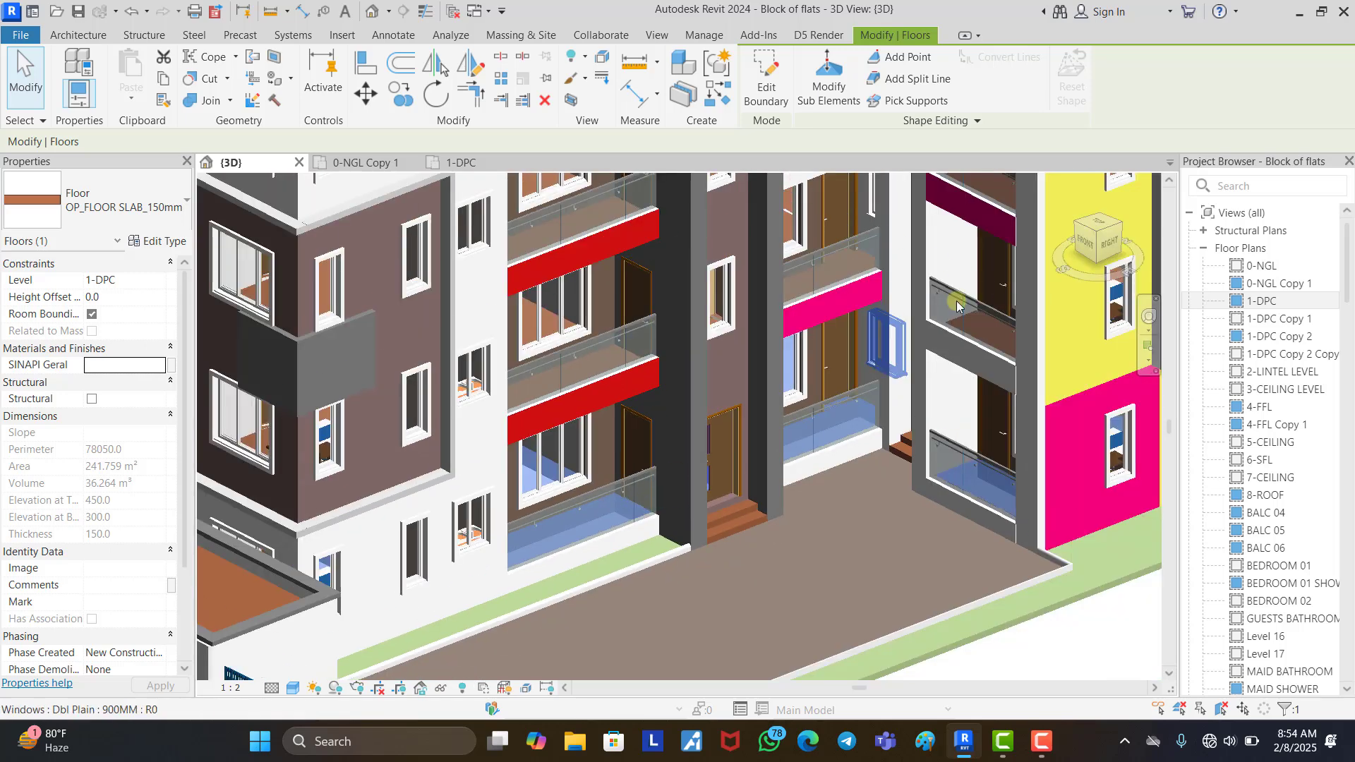
left_click(482, 169)
left_click(767, 86)
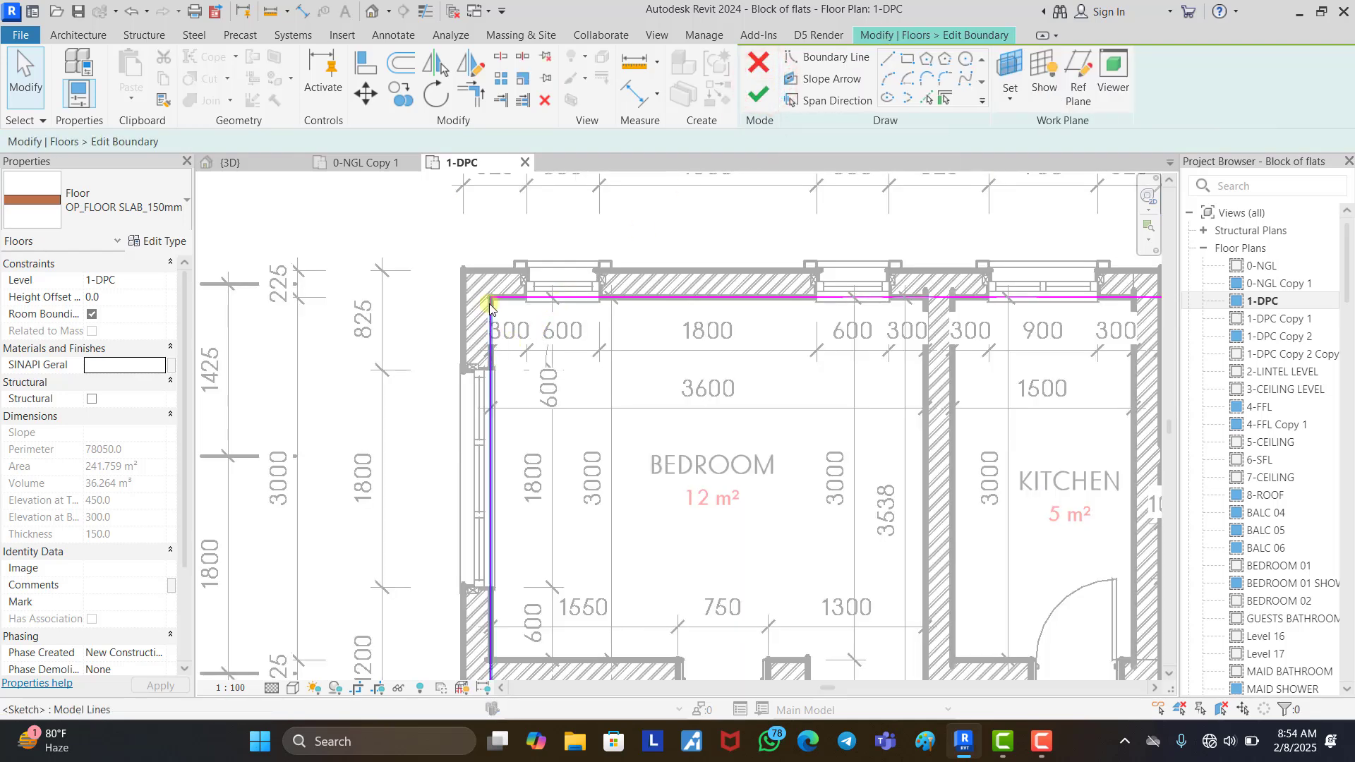
scroll(491, 304, "up", 3)
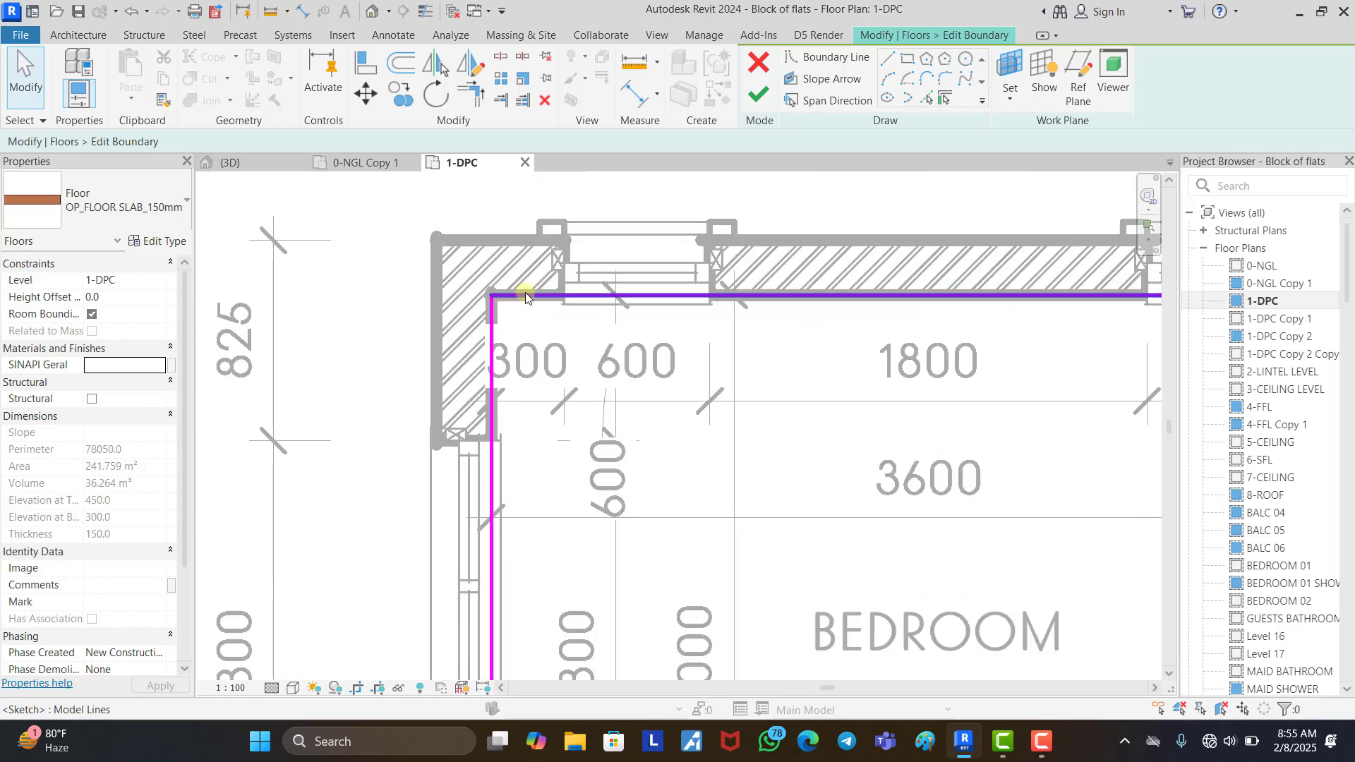
left_click_drag(489, 316, 438, 343)
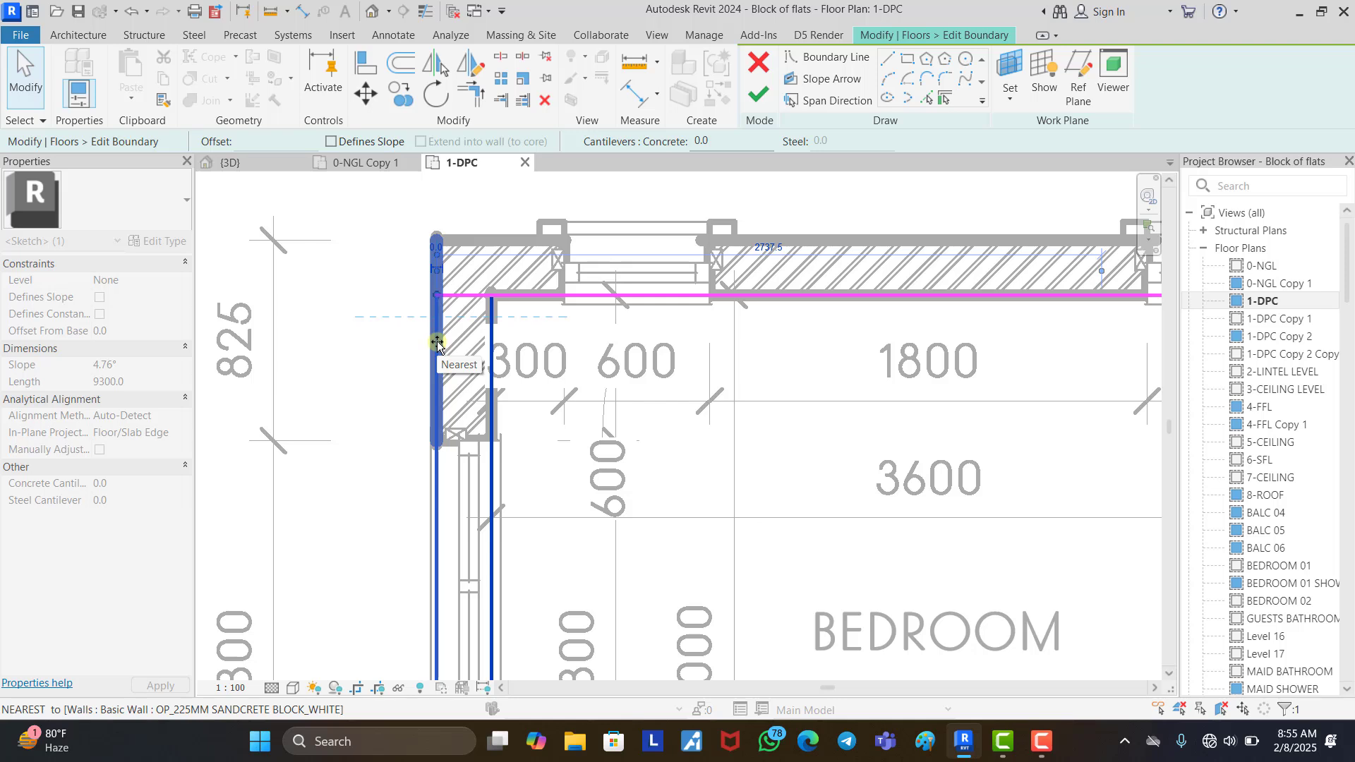
left_click_drag(438, 343, 437, 343)
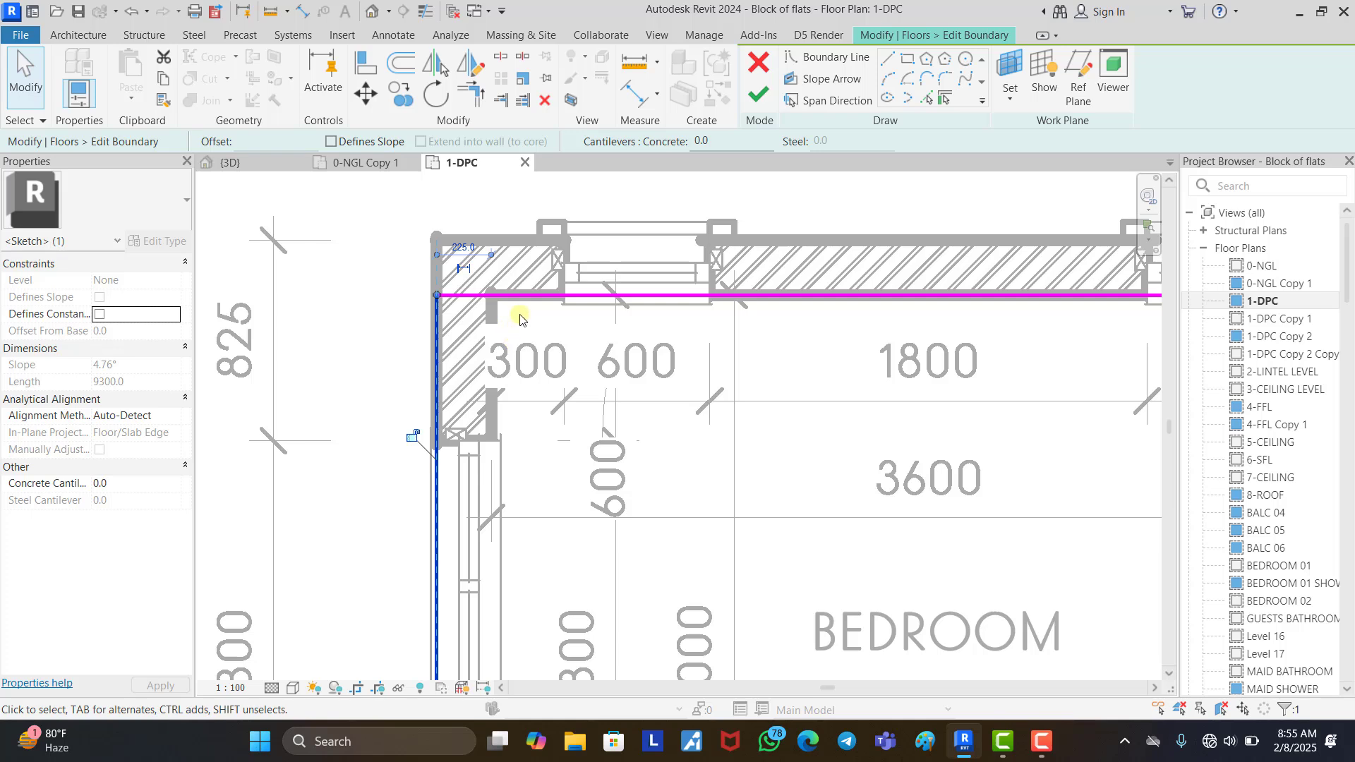
left_click(384, 341)
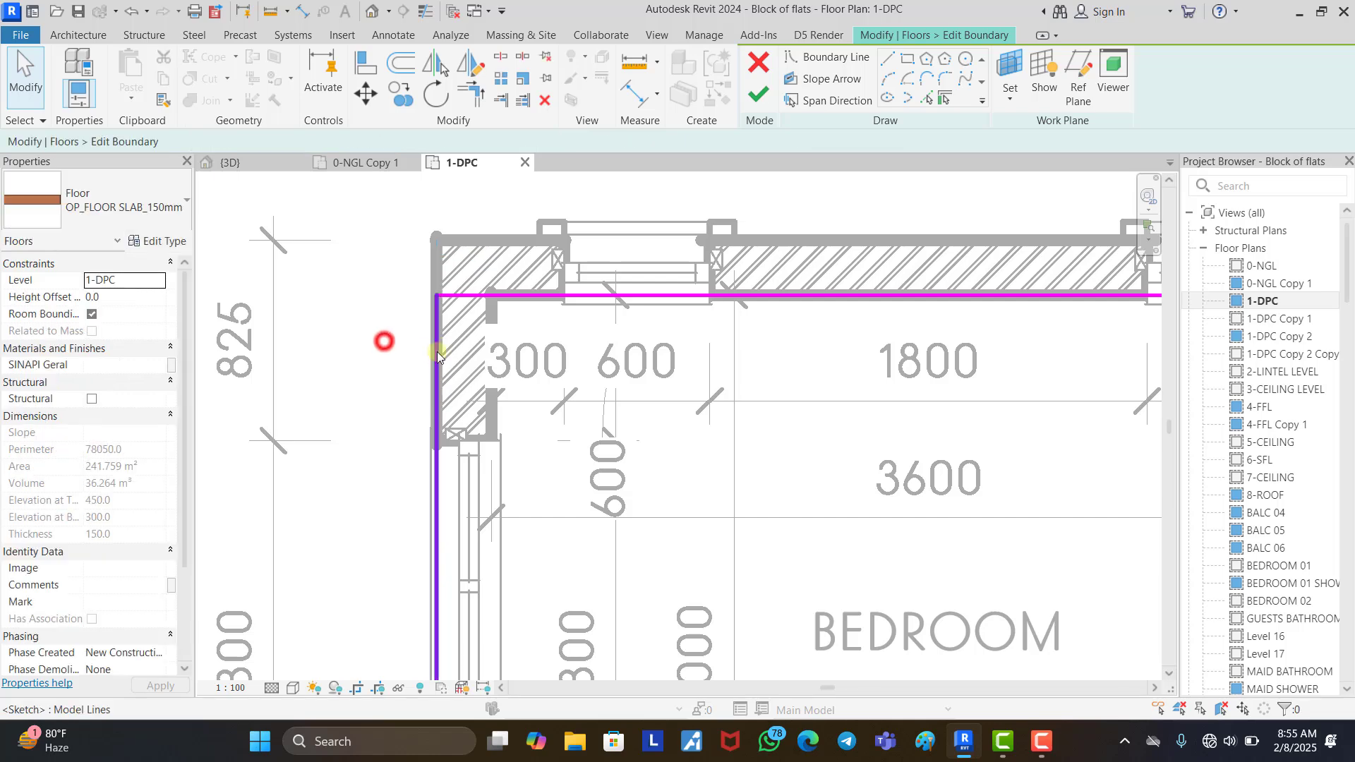
Move the slab's upper boundary line to the outer face of the bedroom and kitchen wall and finish the boundary edit.
mouse_move(436, 352)
left_mouse_down()
mouse_move(486, 342)
mouse_move(438, 381)
left_mouse_up()
left_click(521, 324)
left_click(496, 330)
left_click(526, 294)
left_click_drag(526, 294, 527, 241)
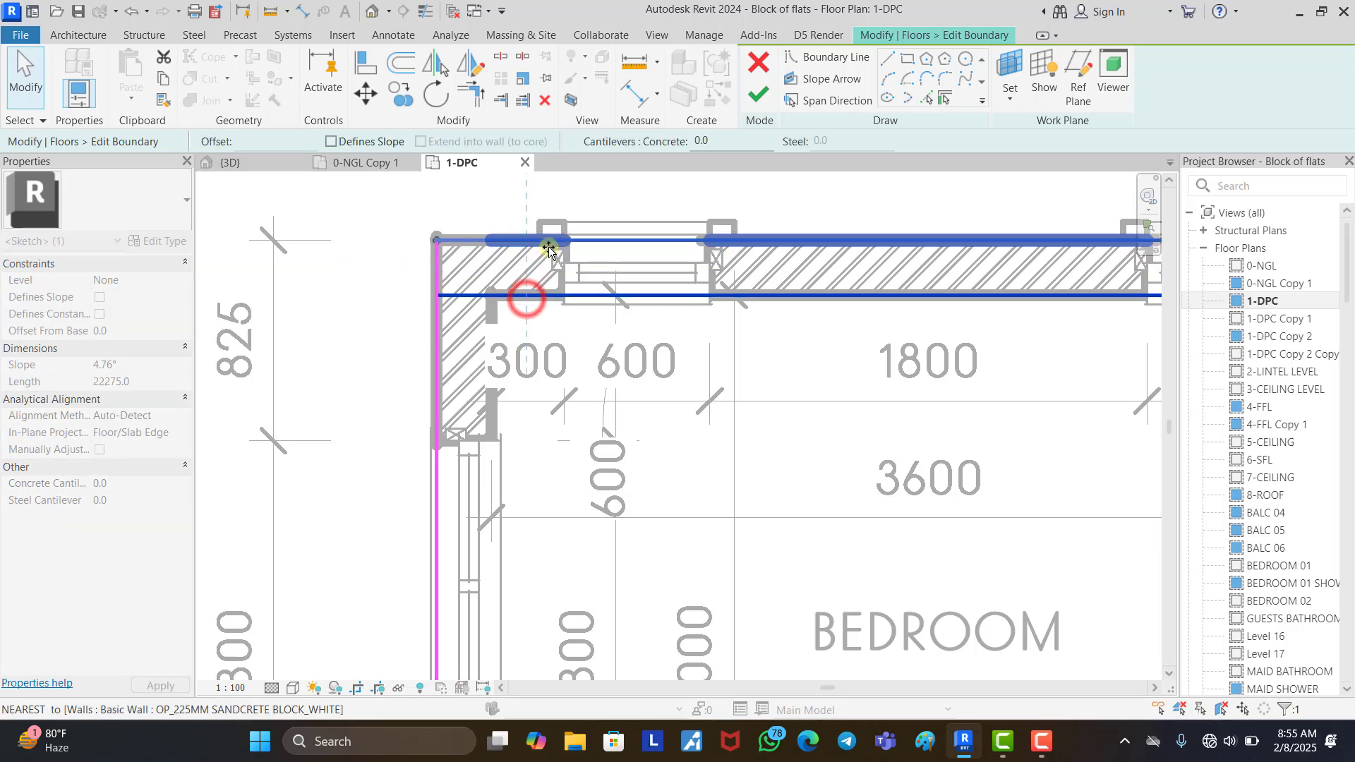
left_click(443, 208)
left_click(759, 95)
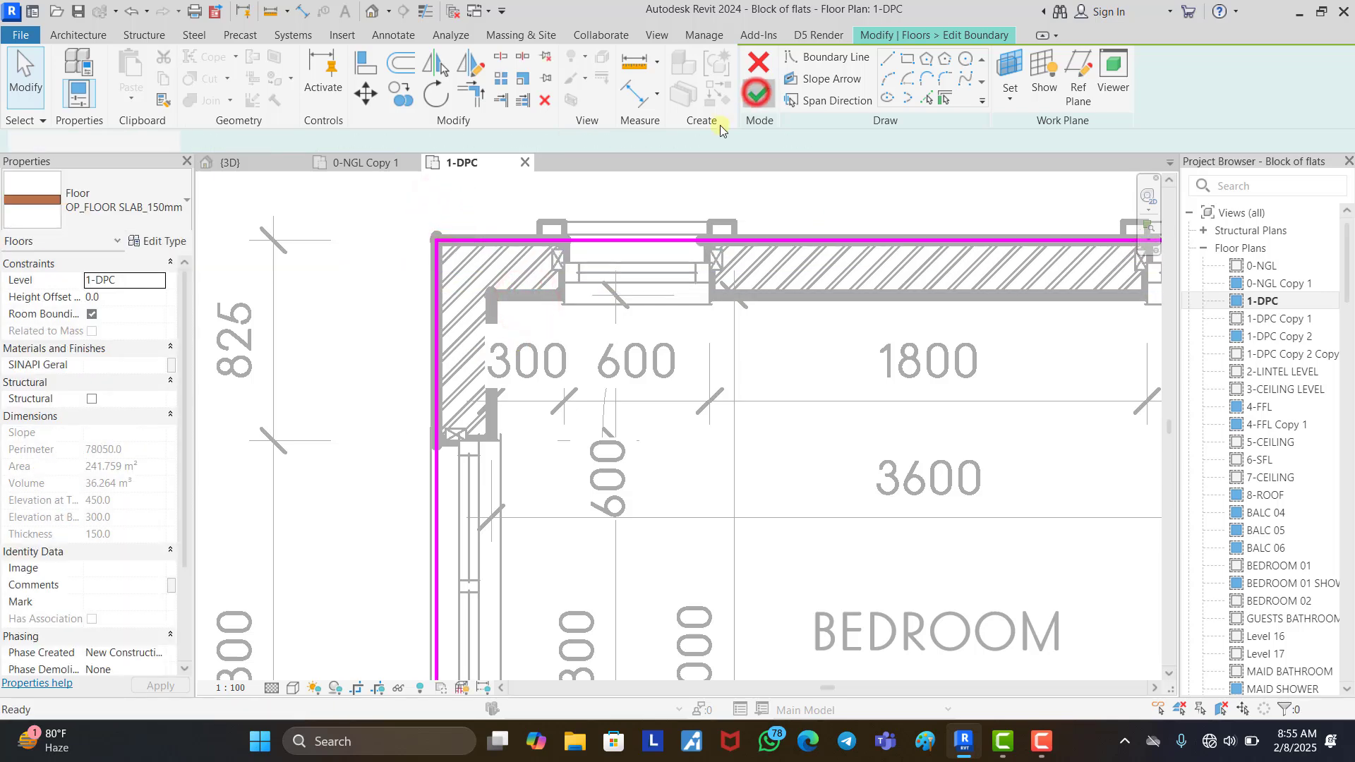
left_click(859, 275)
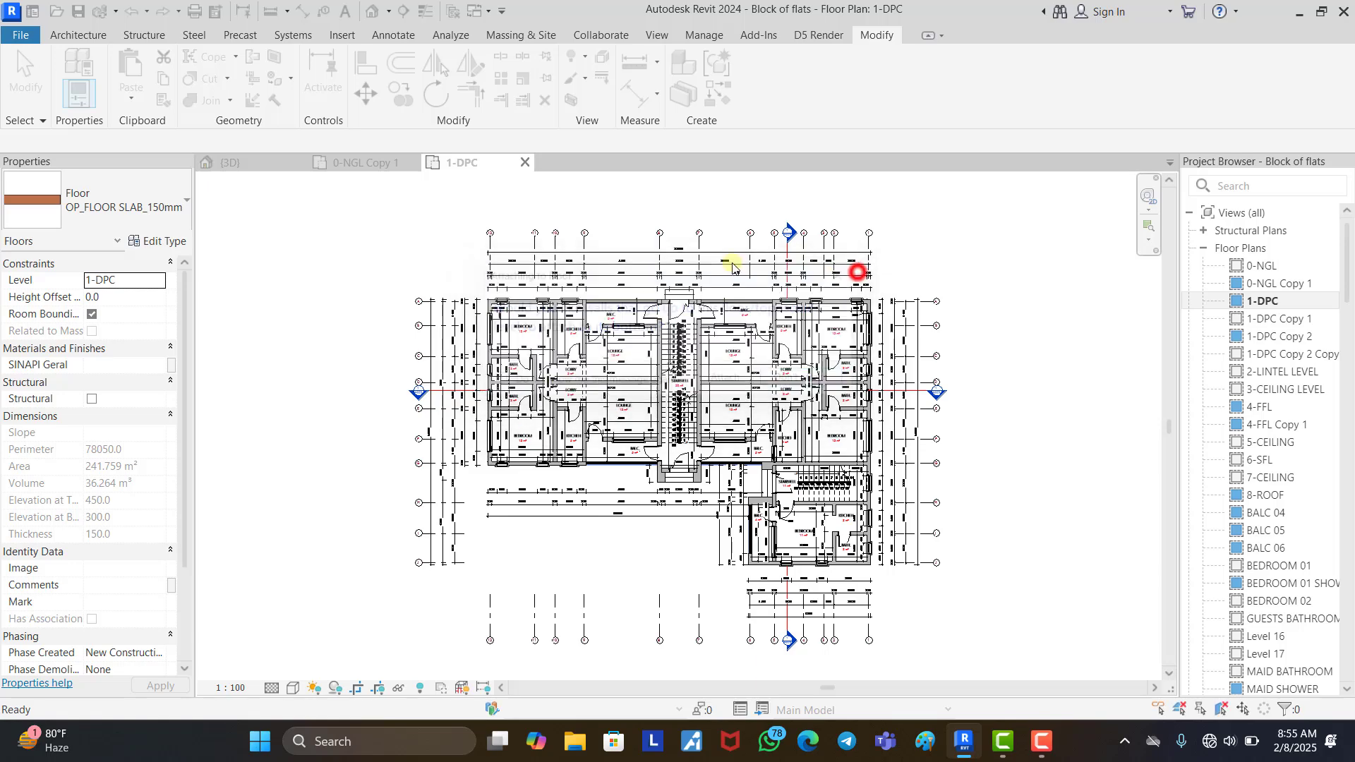
Examine in 3D how the extended slab edge meets the outer wall faces at the building corner by the gatehouse.
scroll(491, 254, "up", 8)
left_click(240, 163)
scroll(879, 363, "down", 4)
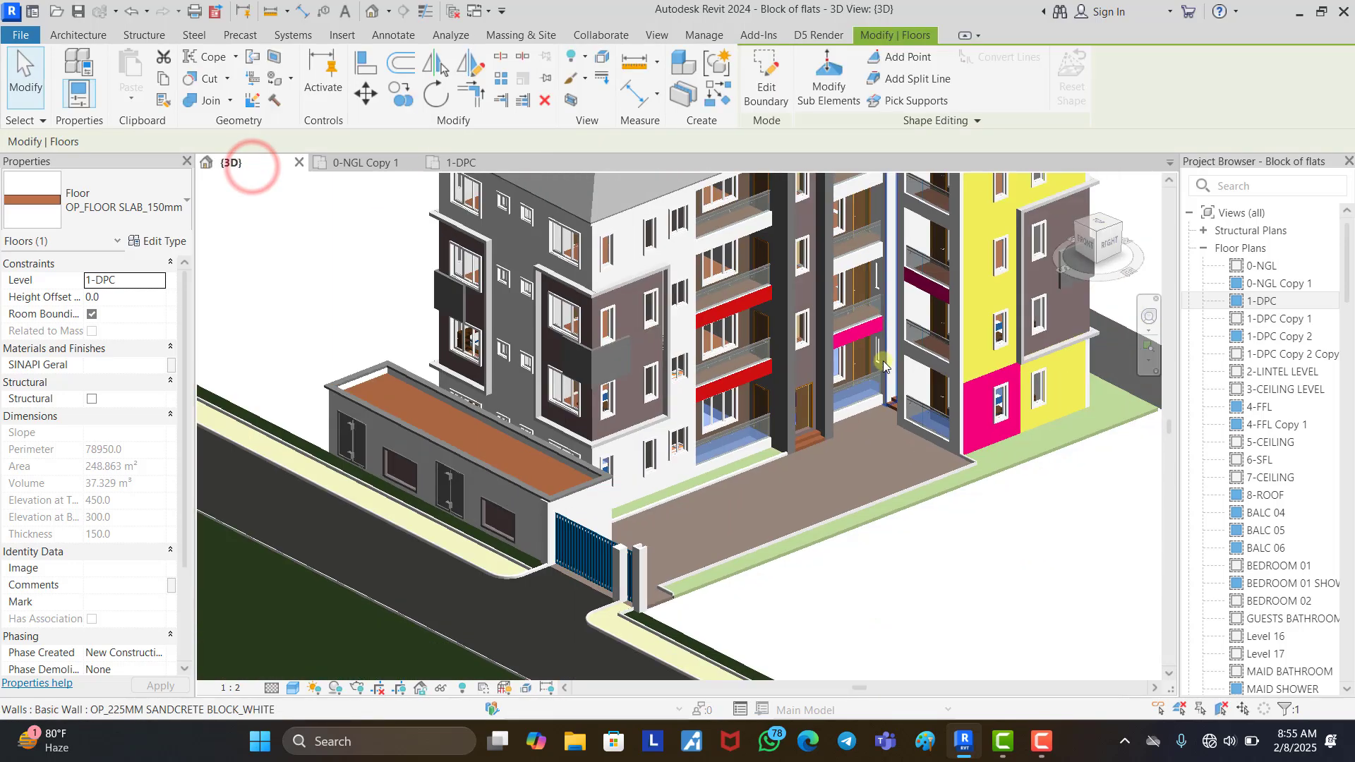
left_click(880, 537)
middle_click_drag(728, 499, 983, 399, "shift")
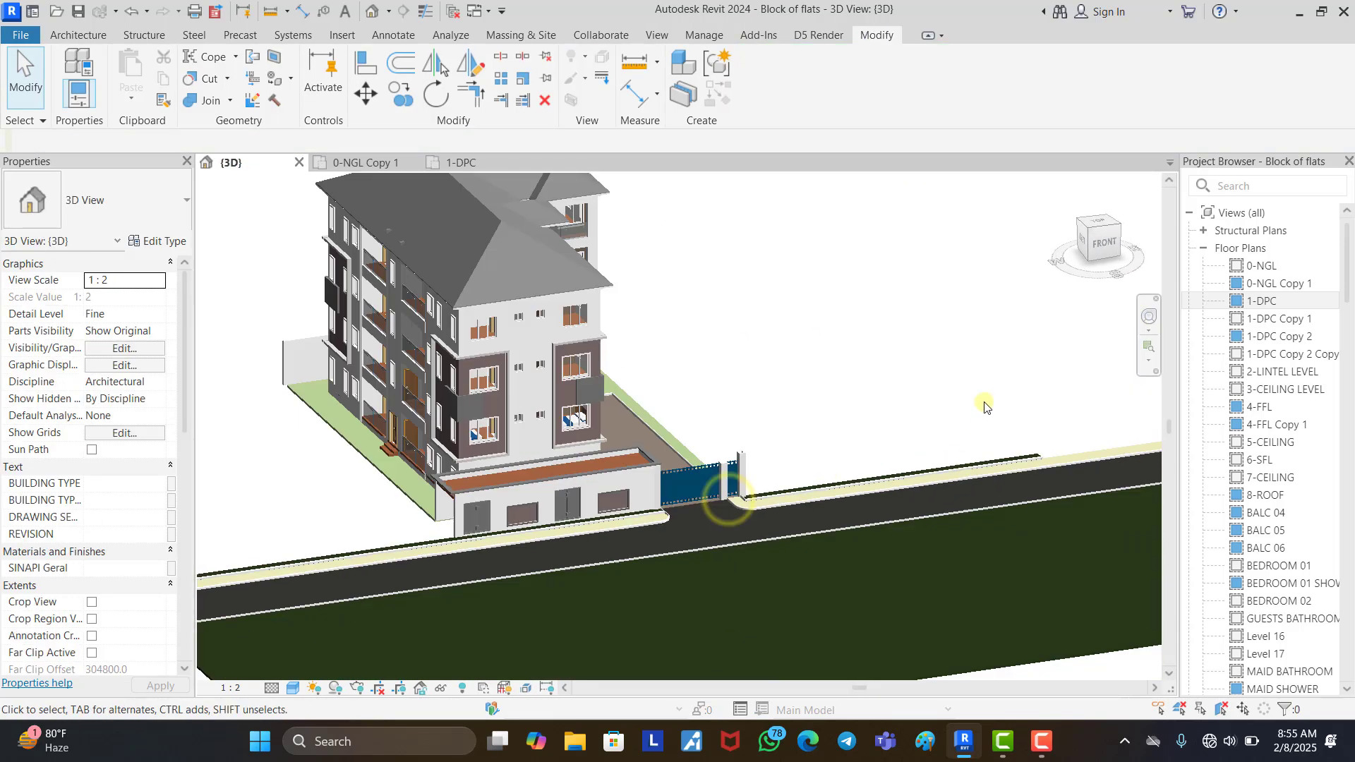
scroll(525, 472, "up", 6)
scroll(625, 531, "down", 3)
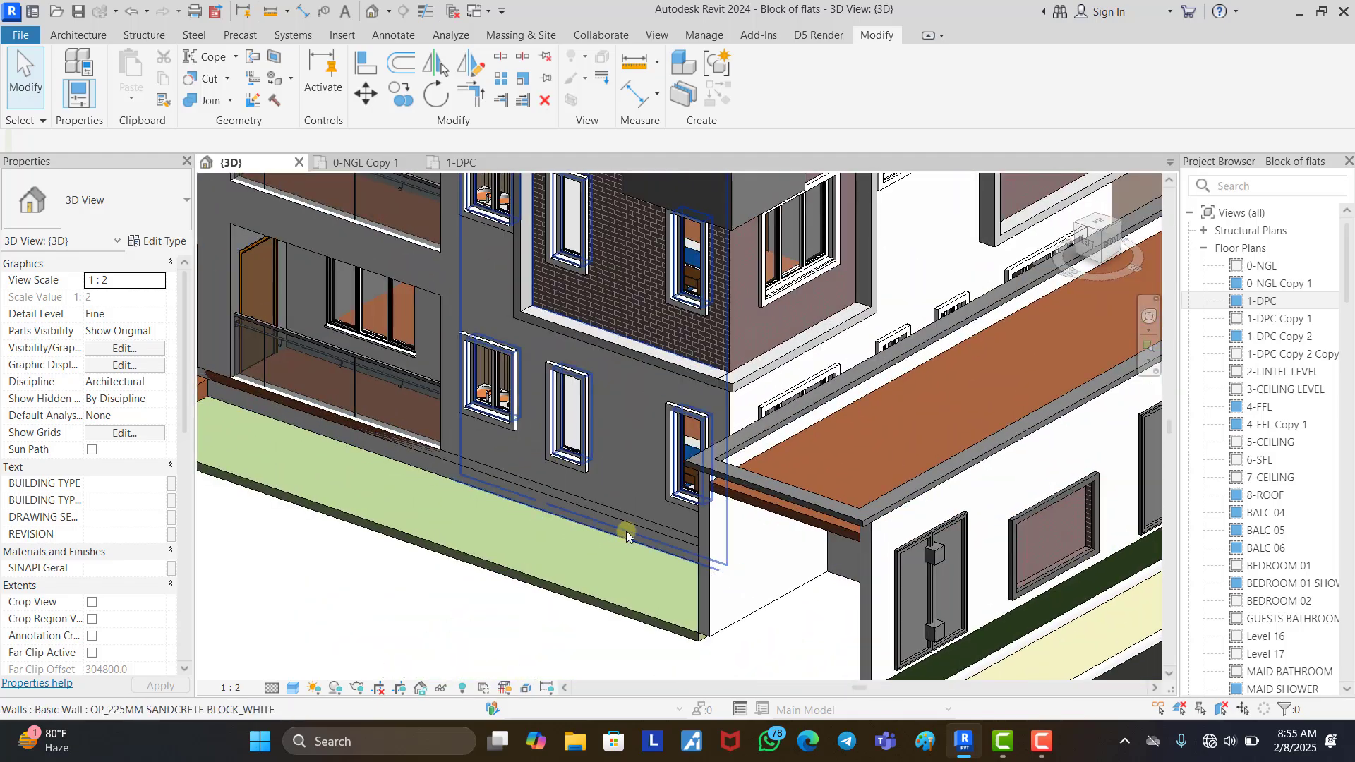
scroll(627, 534, "up", 5)
scroll(645, 574, "down", 1)
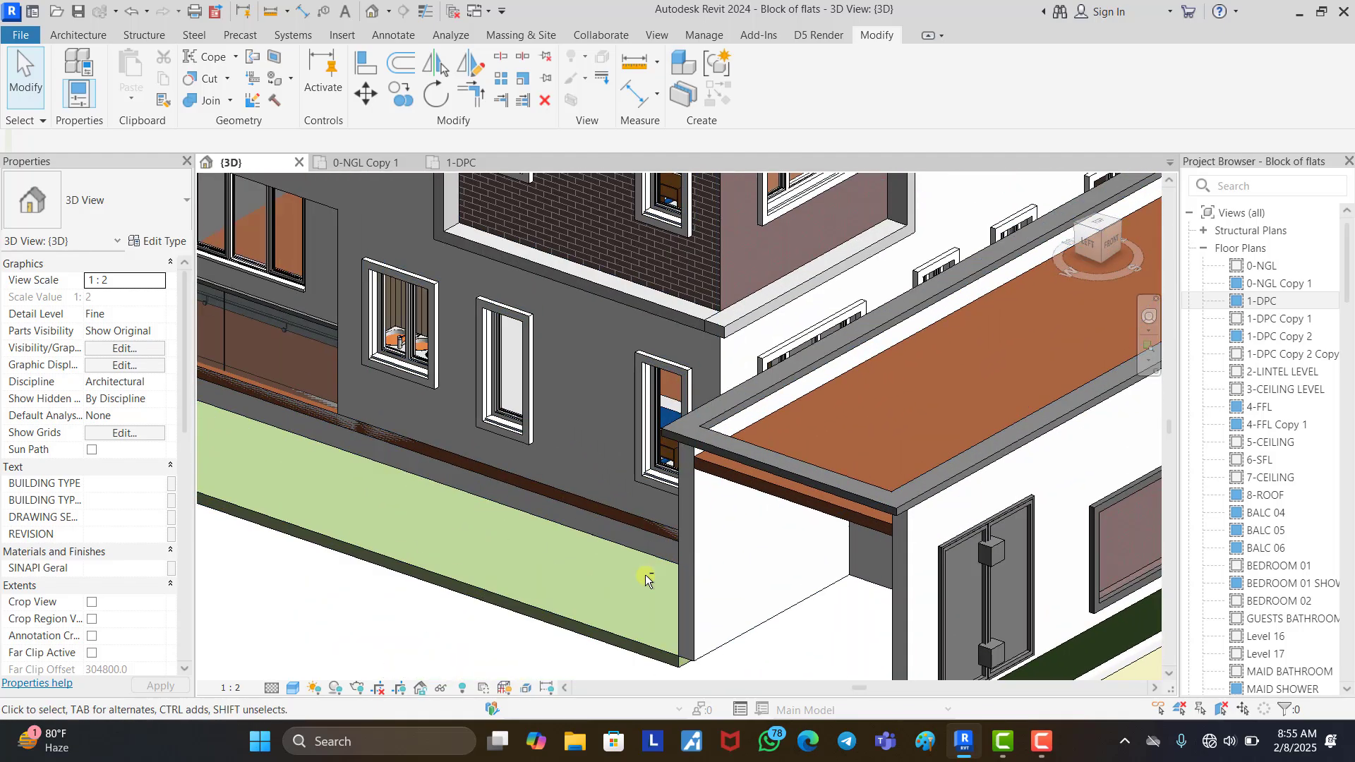
middle_click_drag(645, 576, 680, 552, "shift")
scroll(679, 553, "down", 2)
scroll(814, 605, "up", 3)
scroll(816, 608, "down", 1)
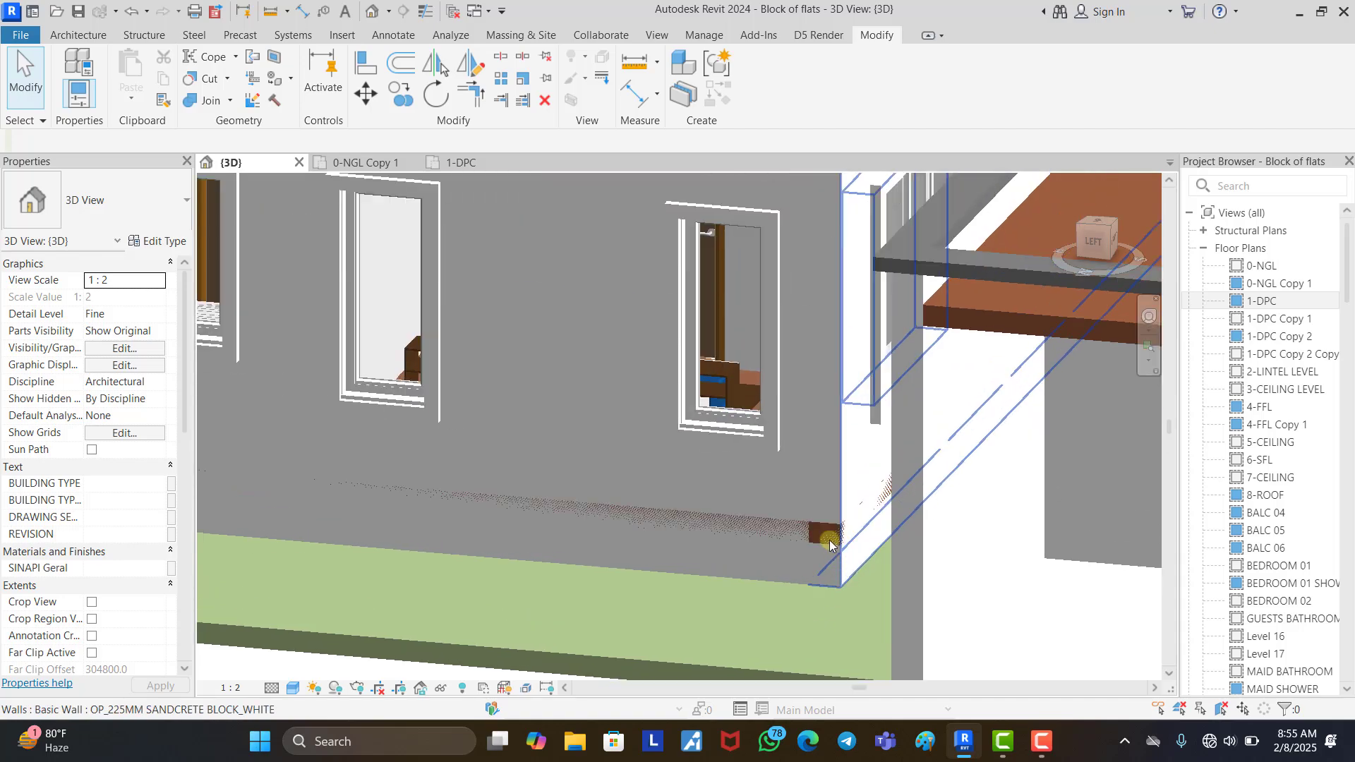
scroll(756, 530, "down", 3)
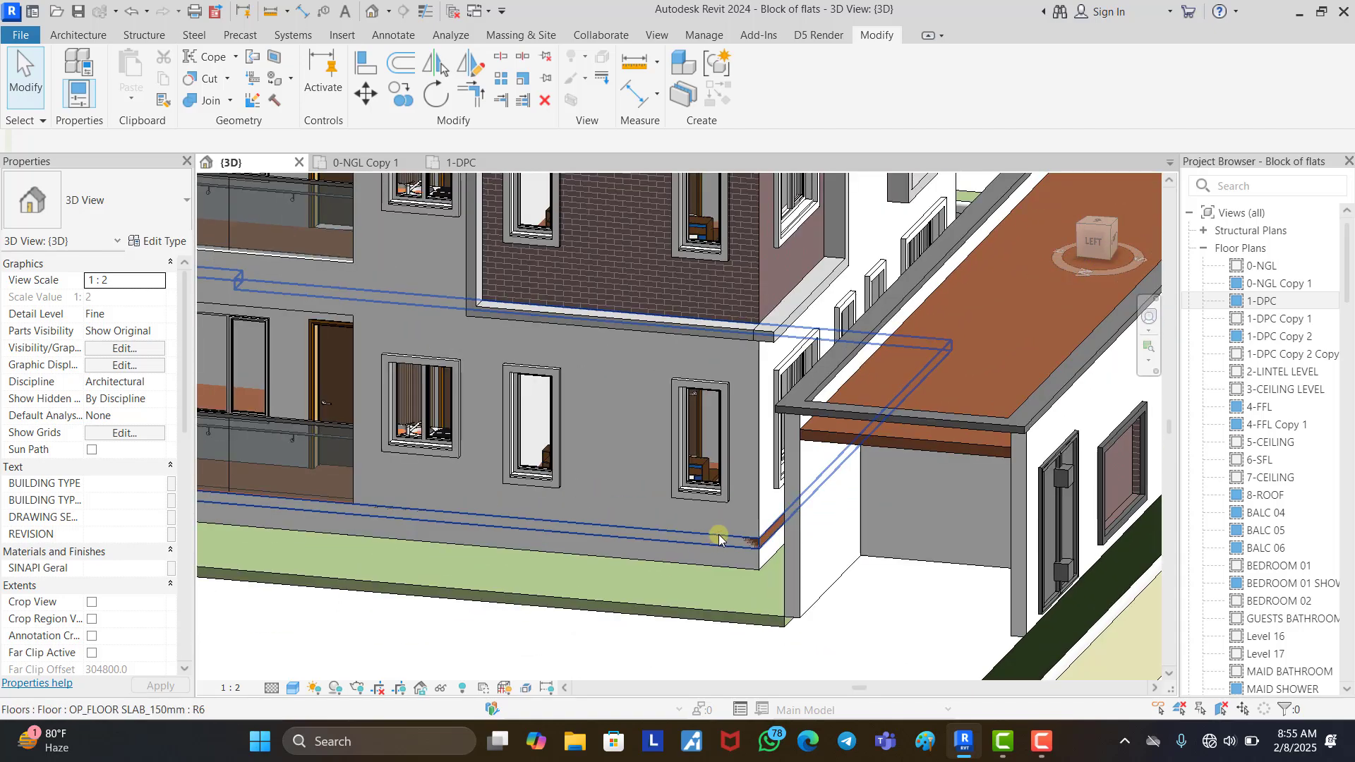
scroll(752, 540, "up", 4)
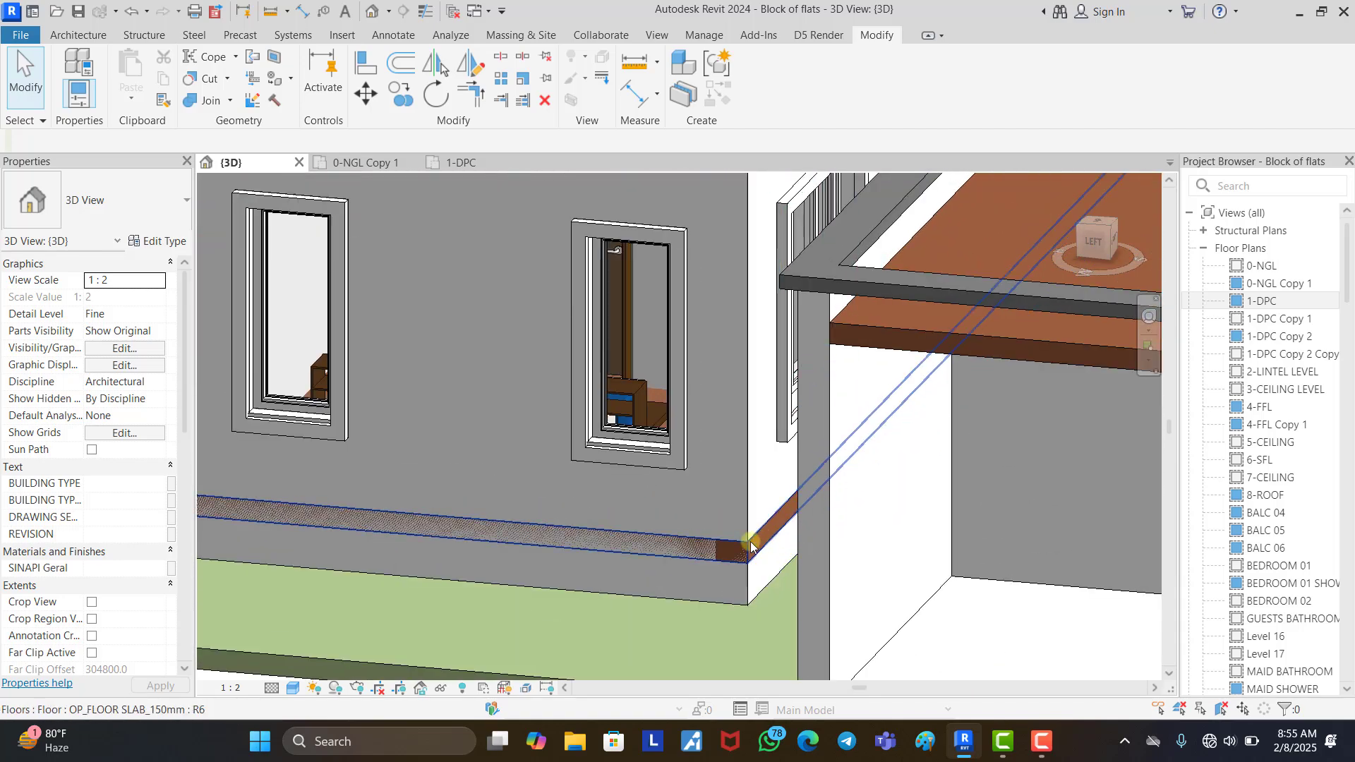
Check which material the structure layer of the ground-floor corner wall's type uses, closing its type settings unchanged.
scroll(737, 543, "down", 3)
scroll(740, 546, "up", 2)
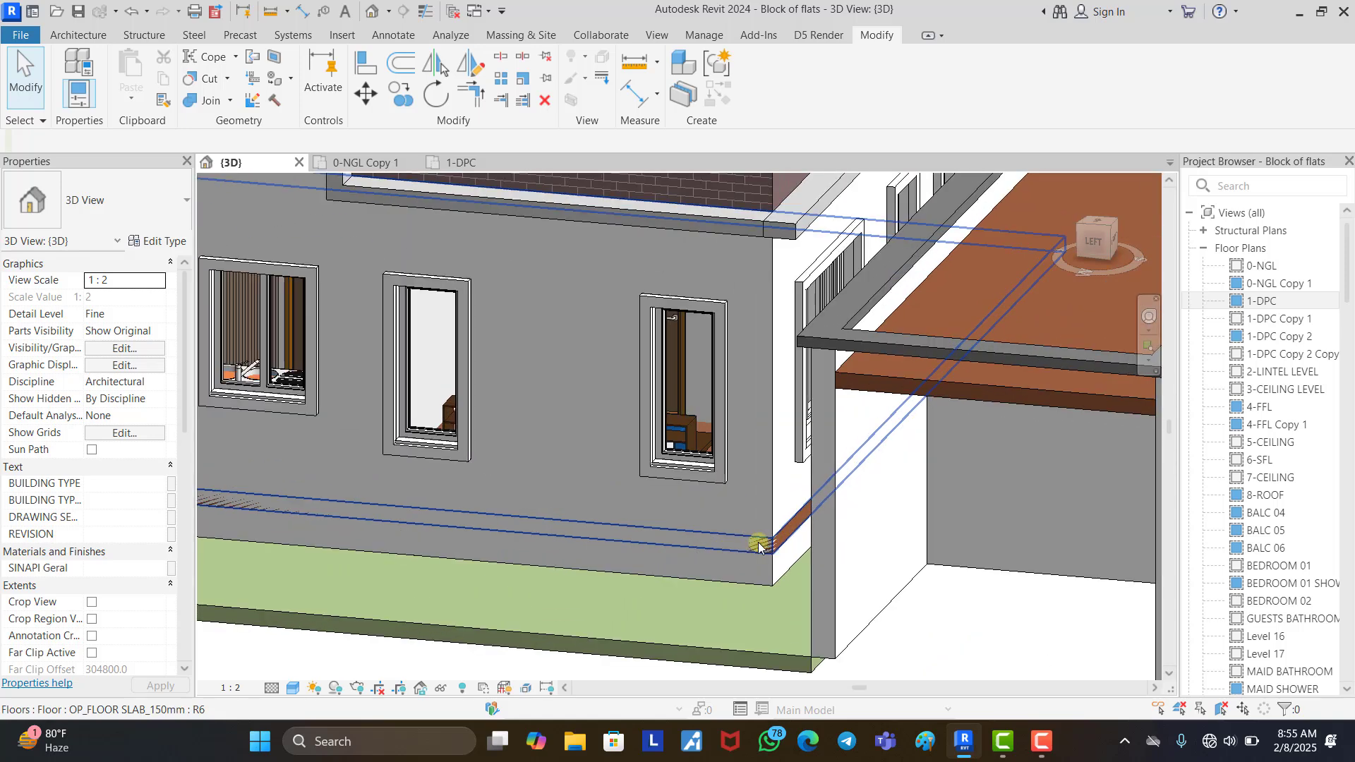
scroll(747, 545, "down", 4)
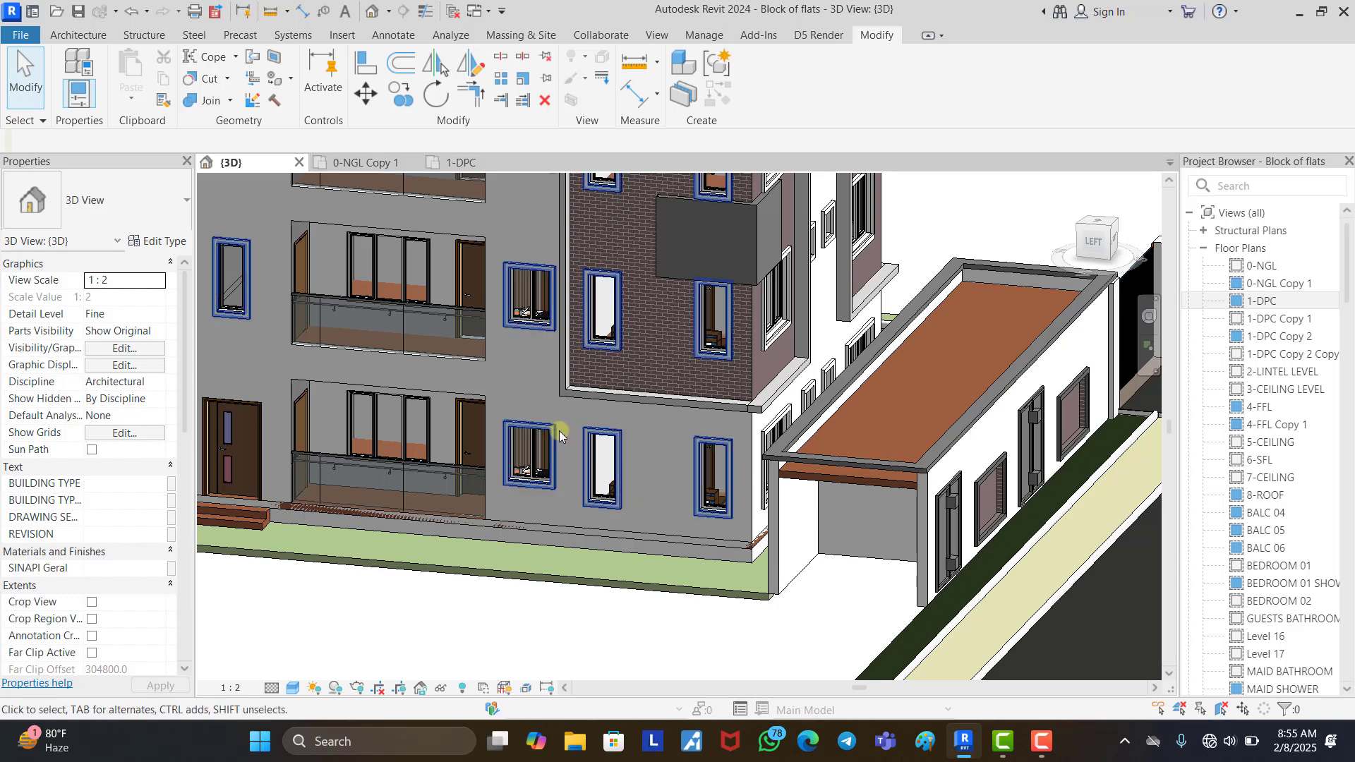
left_click(589, 549)
left_click(154, 245)
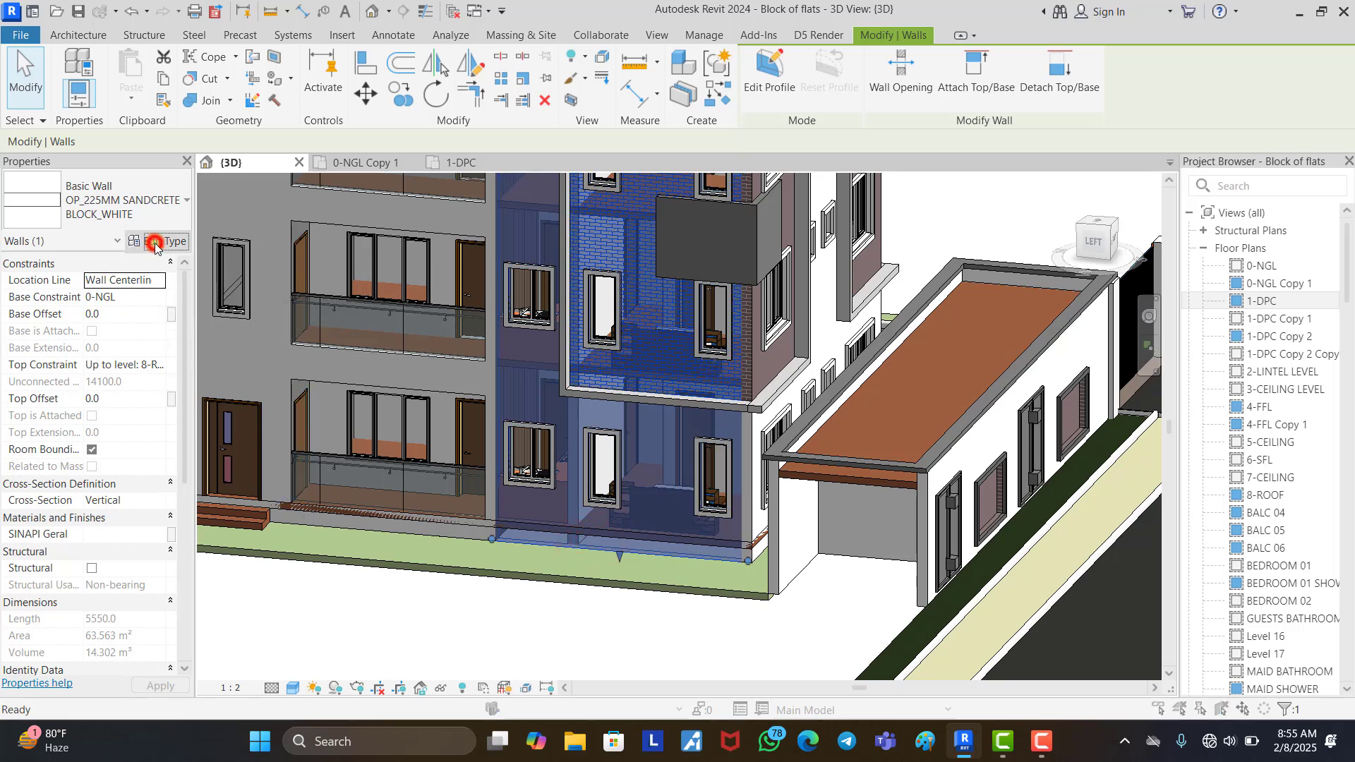
left_click(987, 324)
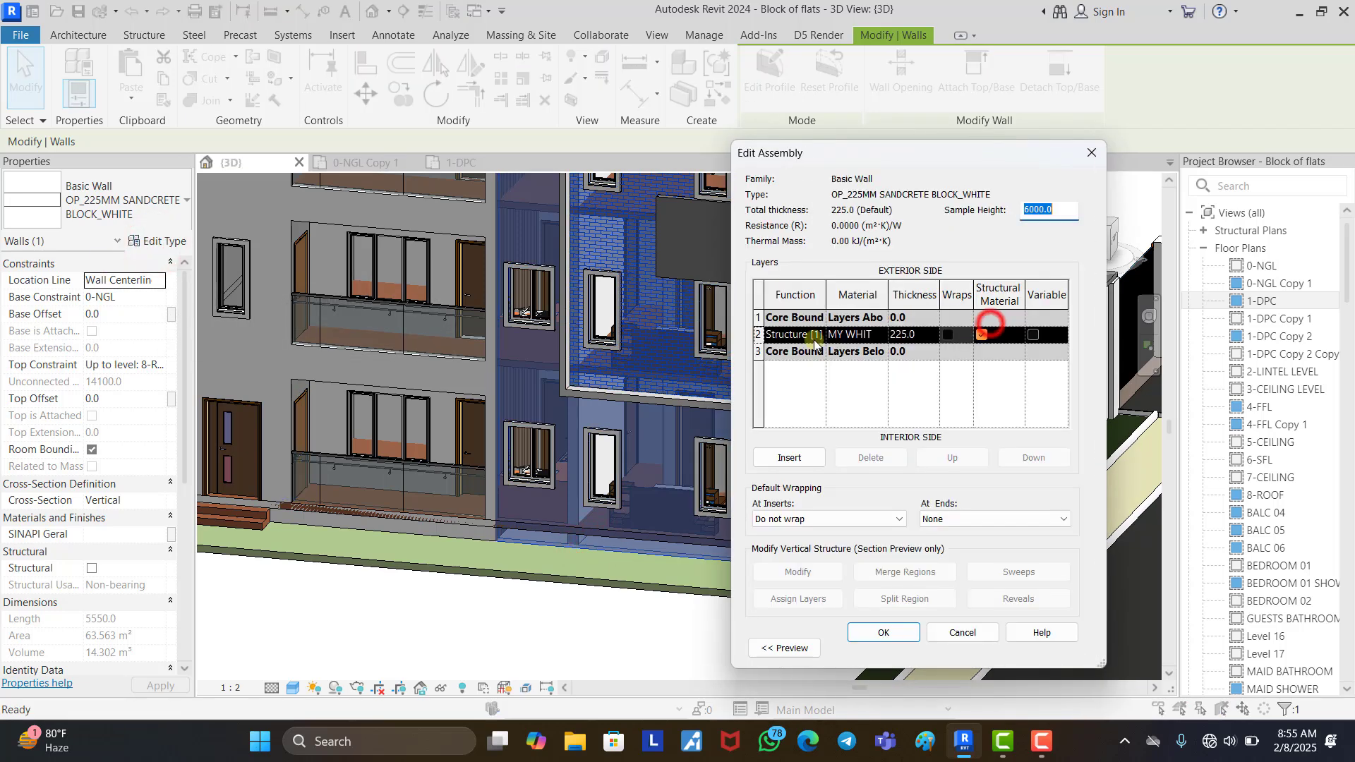
left_click(842, 335)
left_click_drag(845, 334, 887, 336)
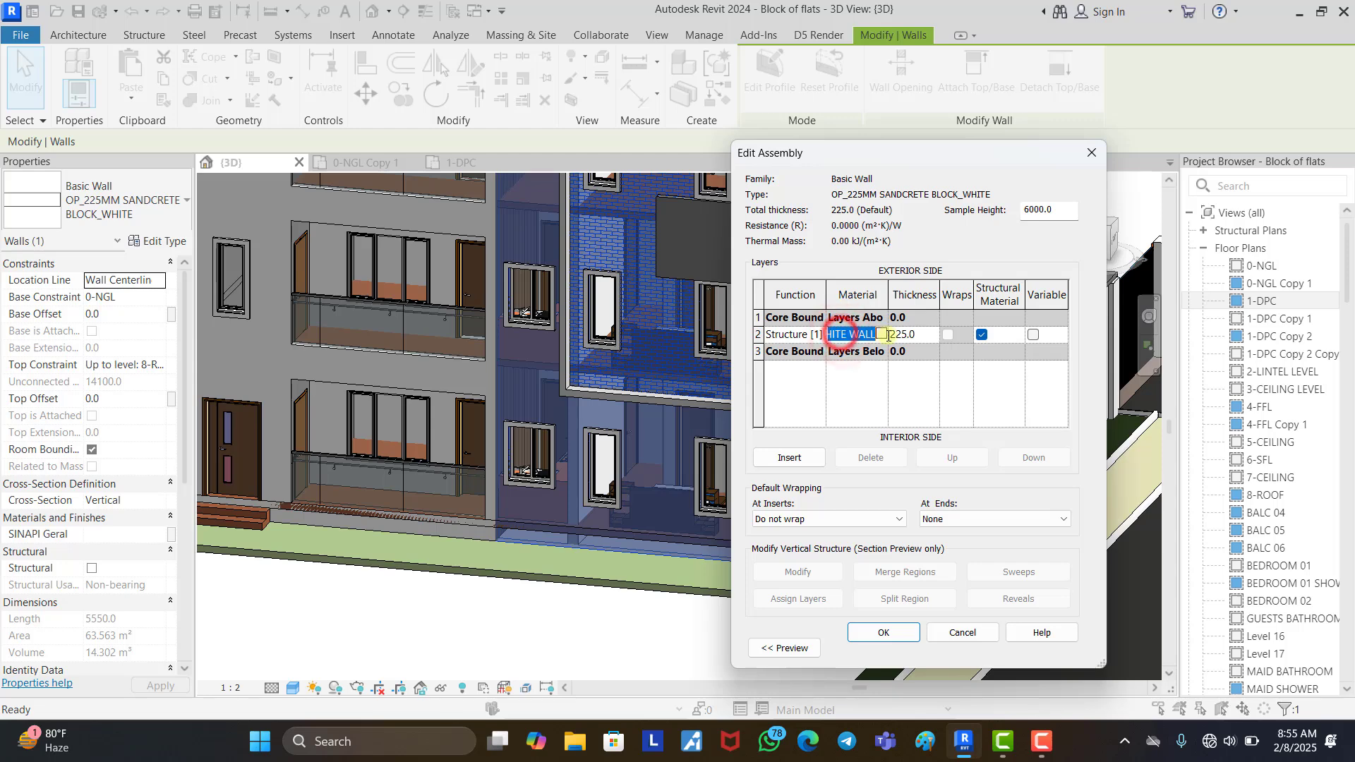
left_click(1090, 156)
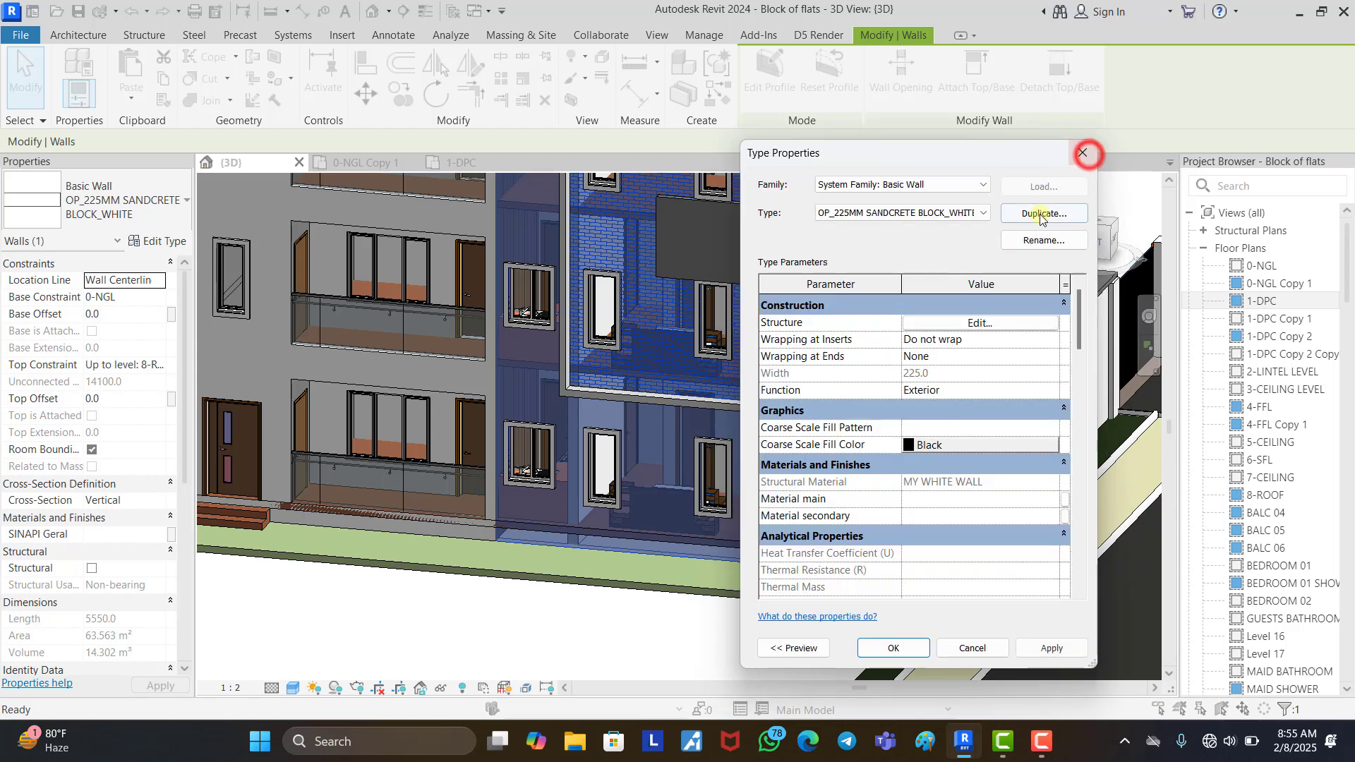
left_click(1083, 151)
left_click(620, 639)
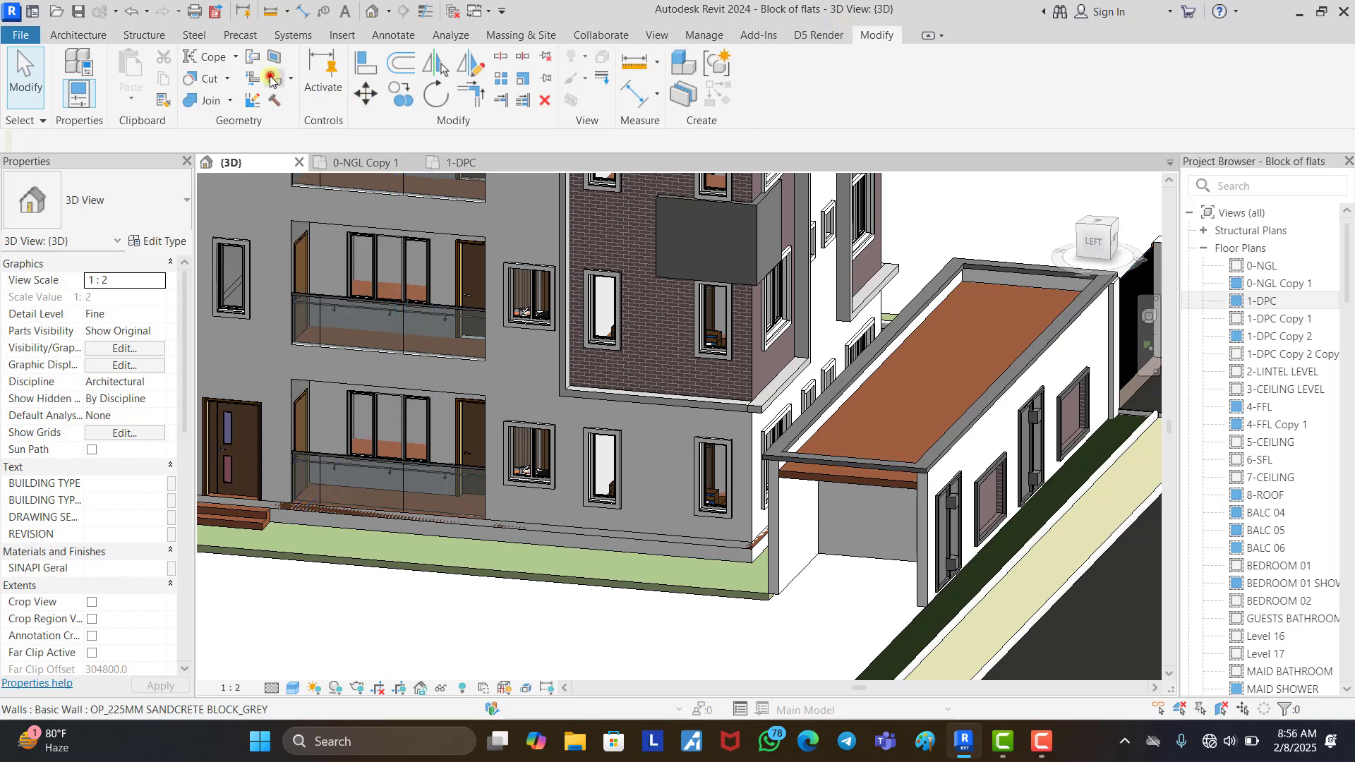
Start the Paint tool and choose MY WHITE WALL from the project materials.
left_click(274, 78)
scroll(113, 233, "down", 2)
scroll(130, 276, "up", 4)
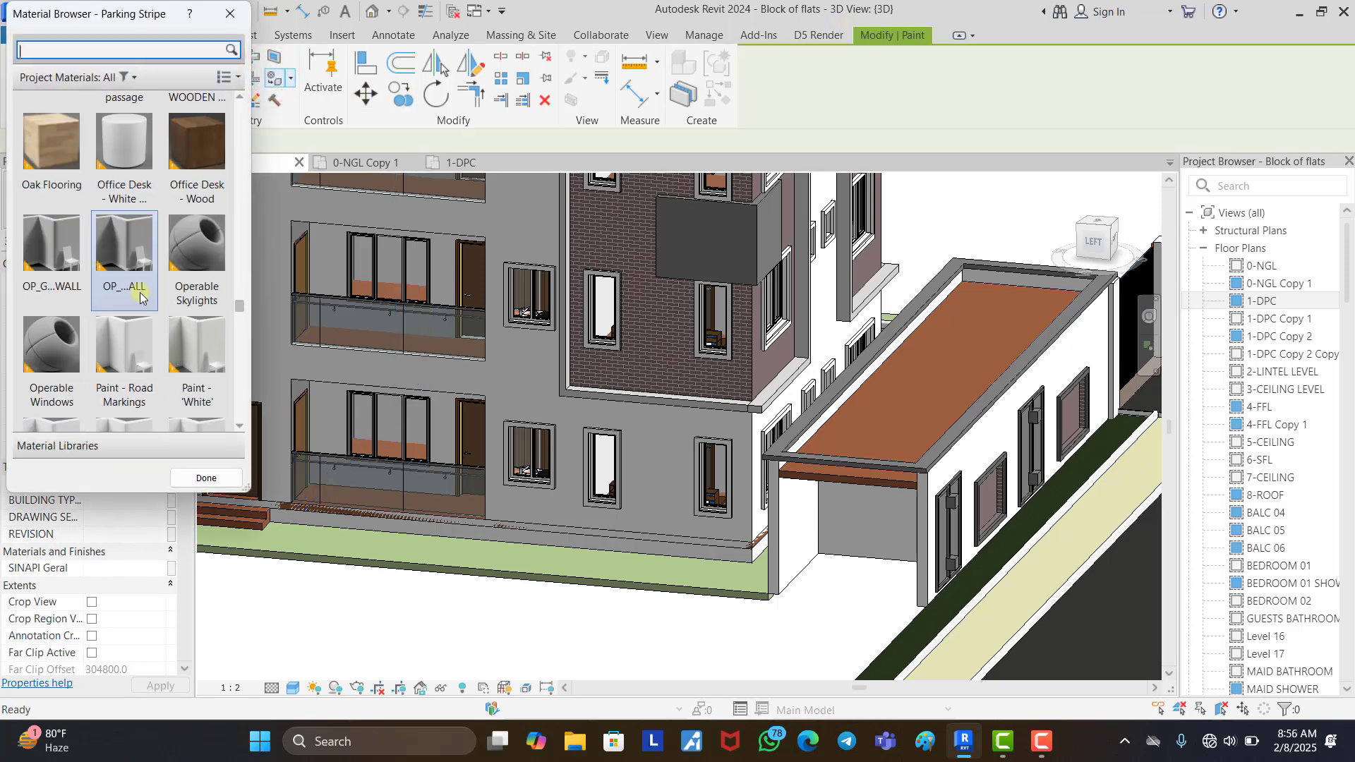
scroll(143, 302, "up", 3)
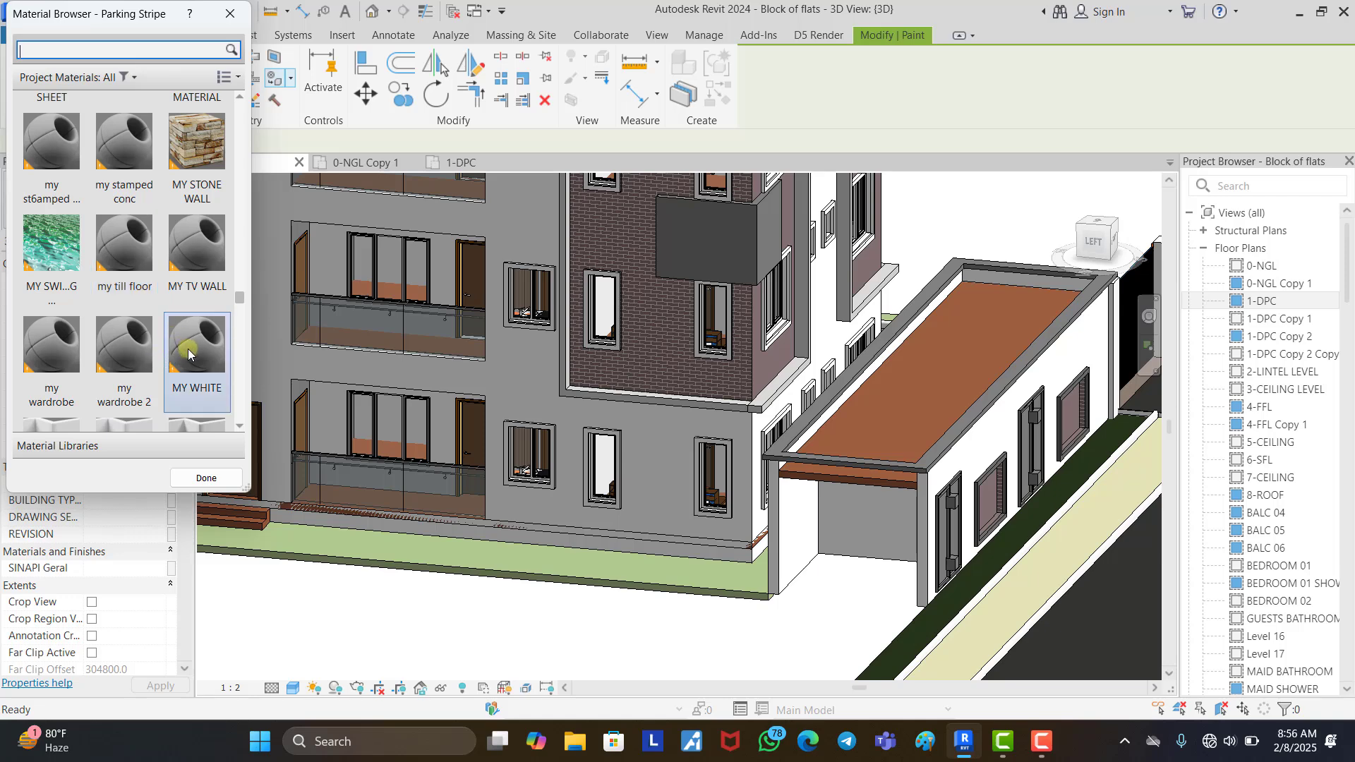
scroll(188, 352, "down", 3)
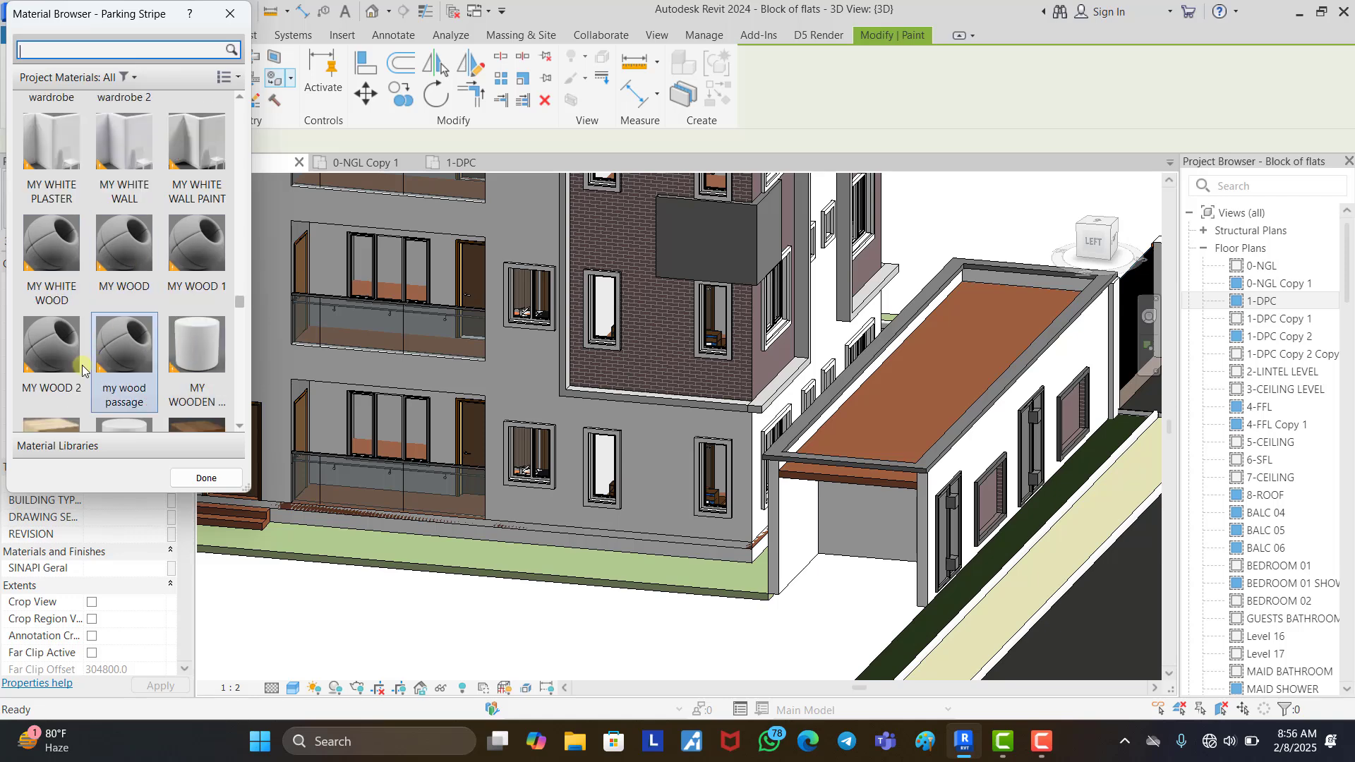
scroll(79, 357, "down", 3)
scroll(88, 351, "up", 5)
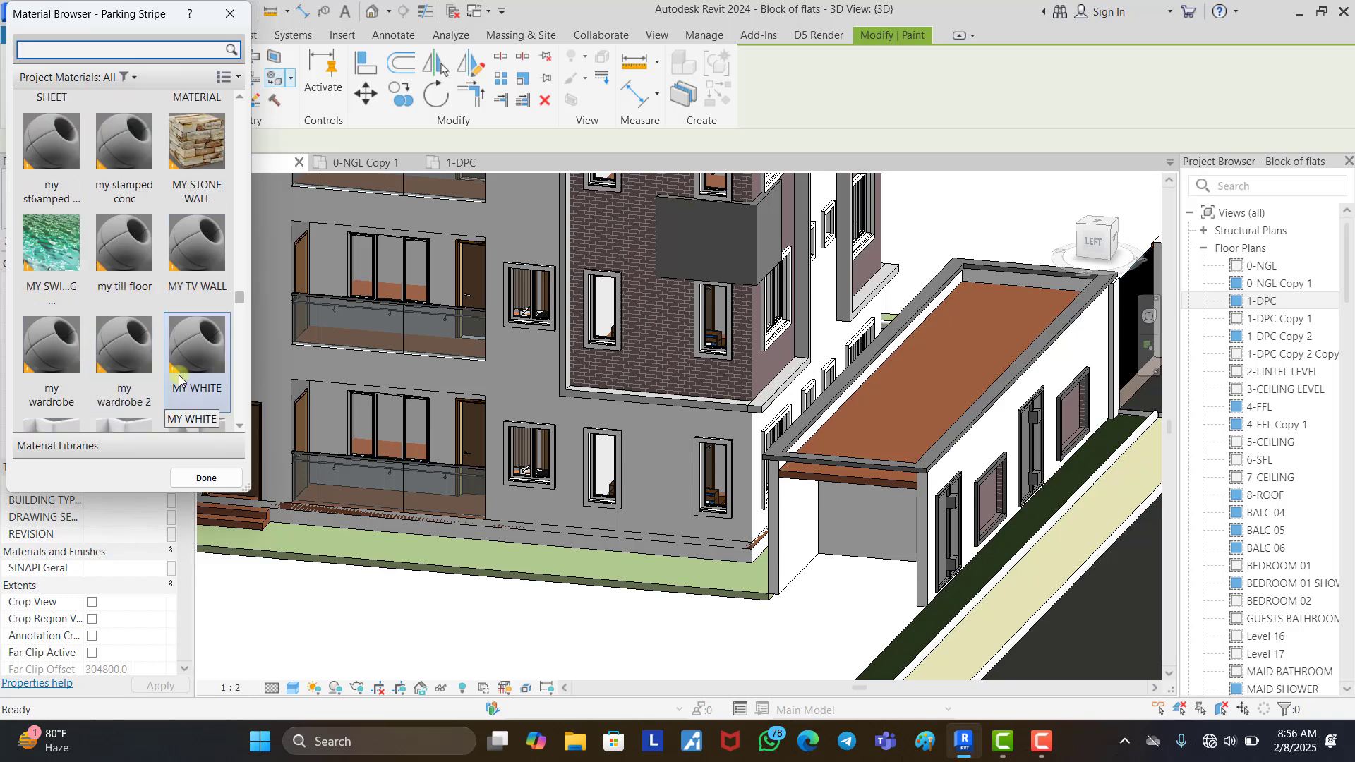
scroll(179, 380, "down", 3)
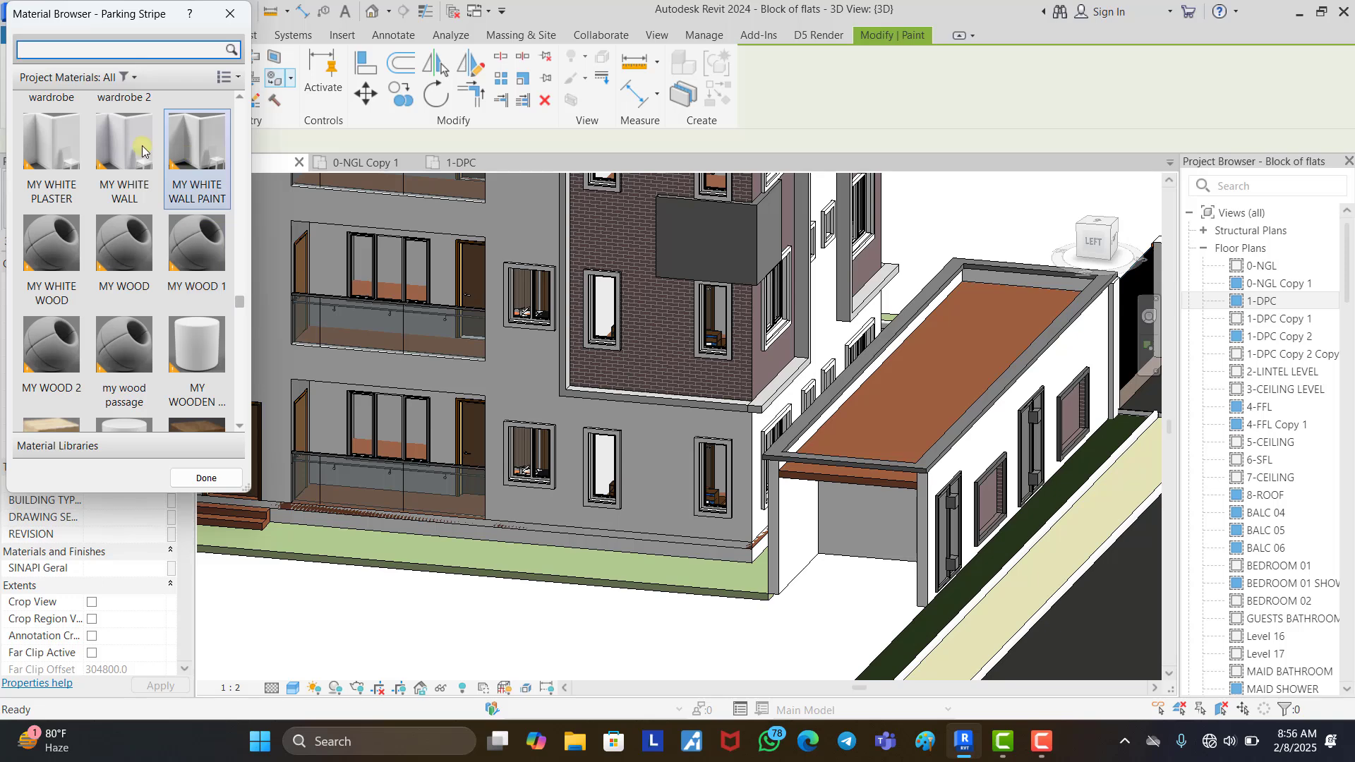
left_click(122, 156)
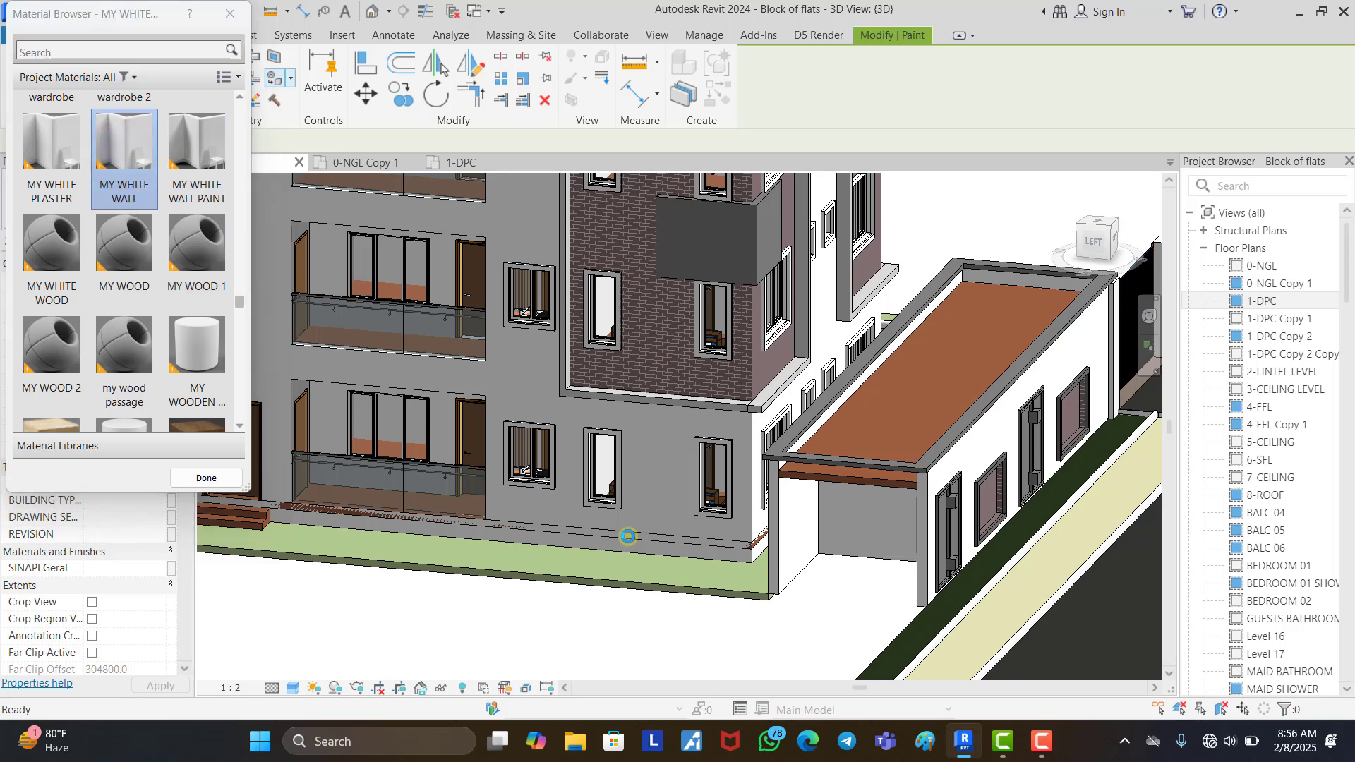
Paint the floor slab's two exposed edge faces at the corner by the gatehouse with MY WHITE WALL.
scroll(640, 538, "up", 5)
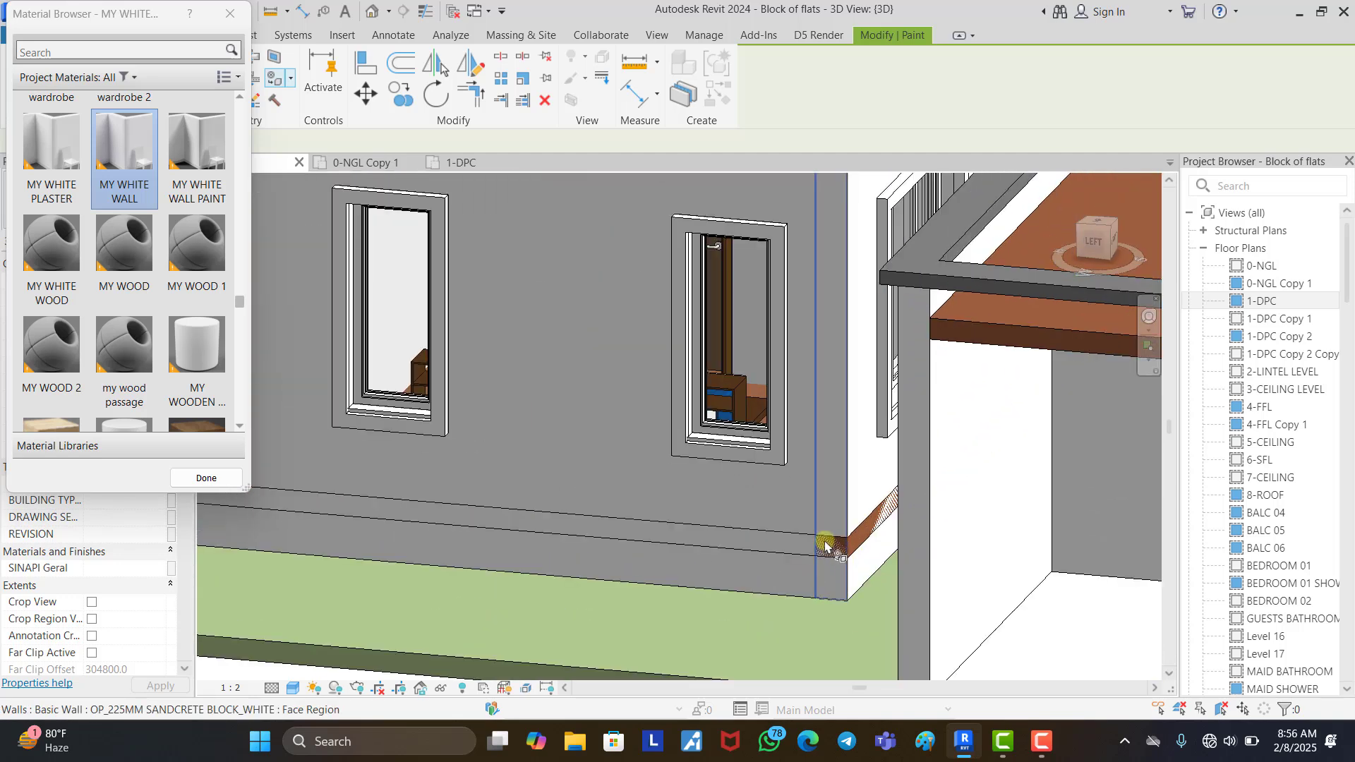
scroll(782, 536, "down", 3)
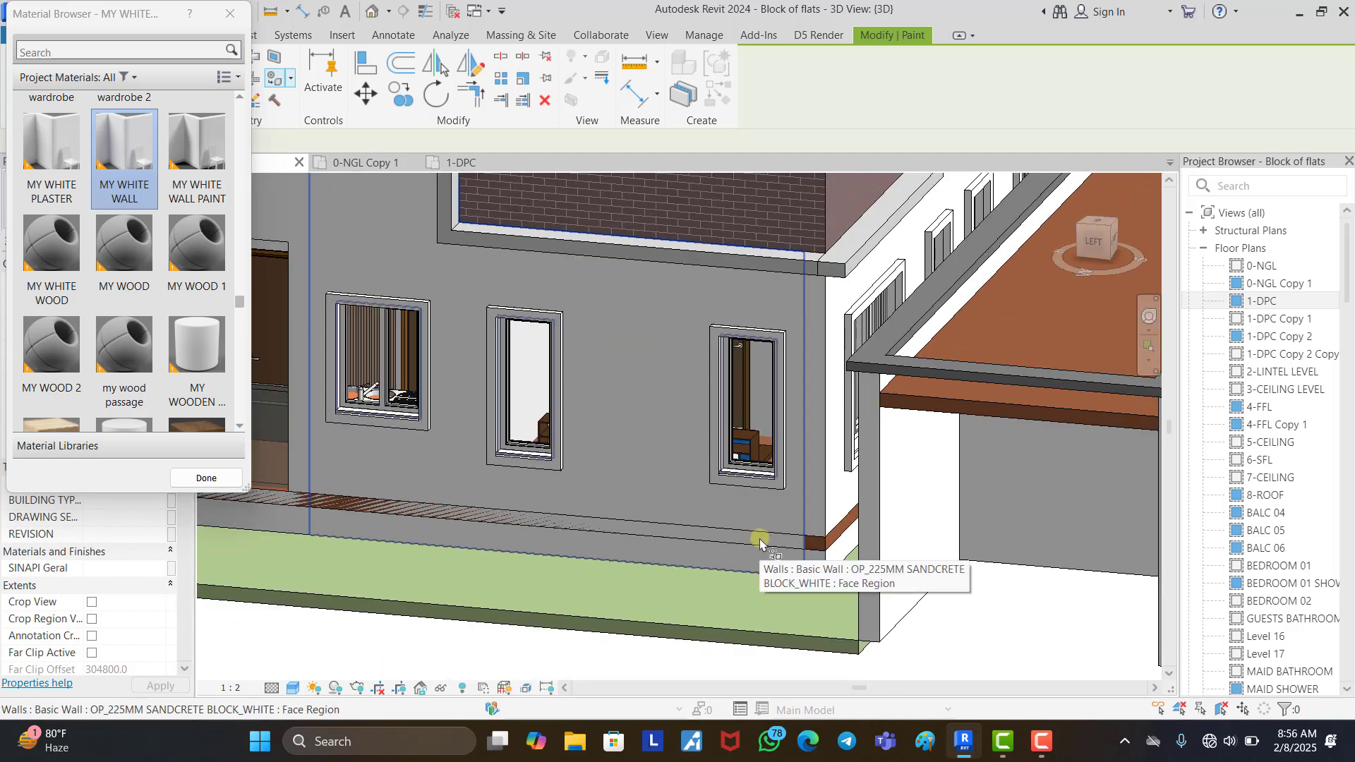
key("Tab")
key("Tab")
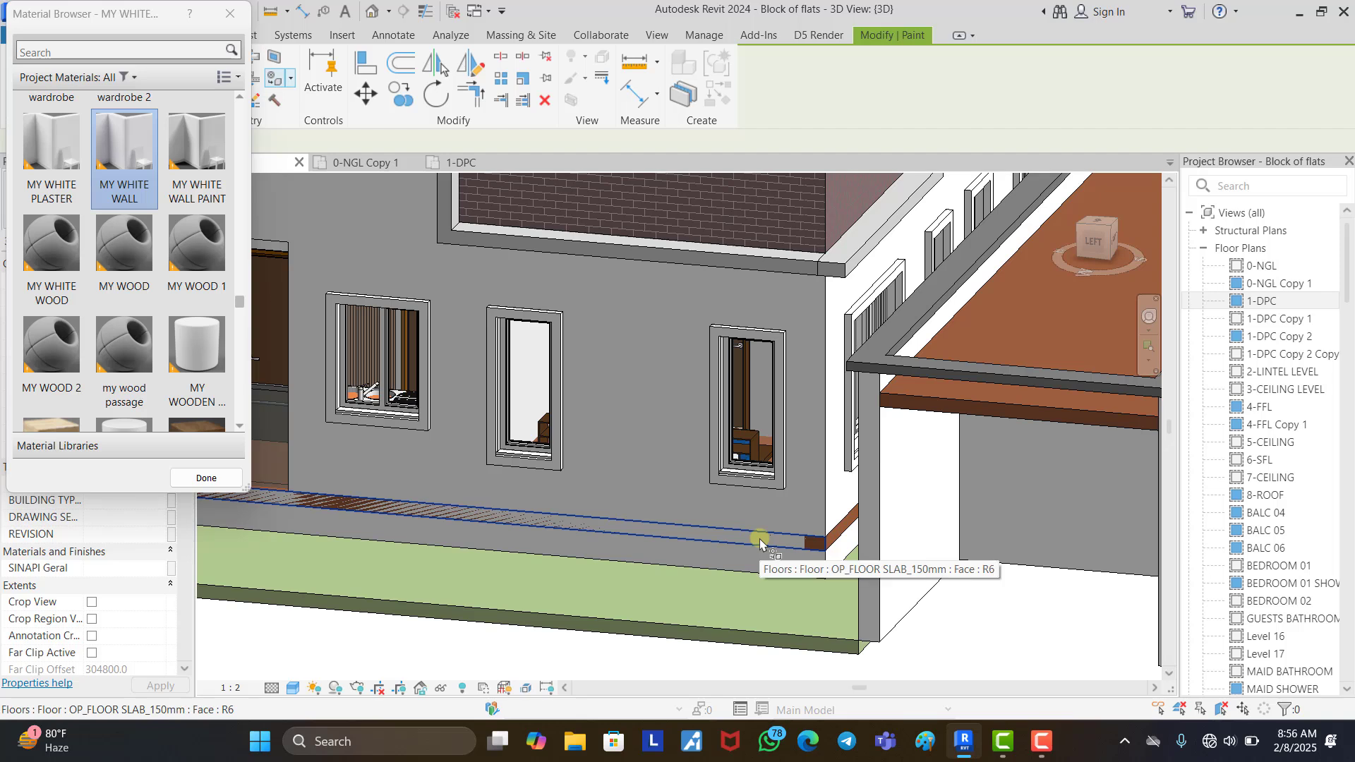
left_click(760, 541)
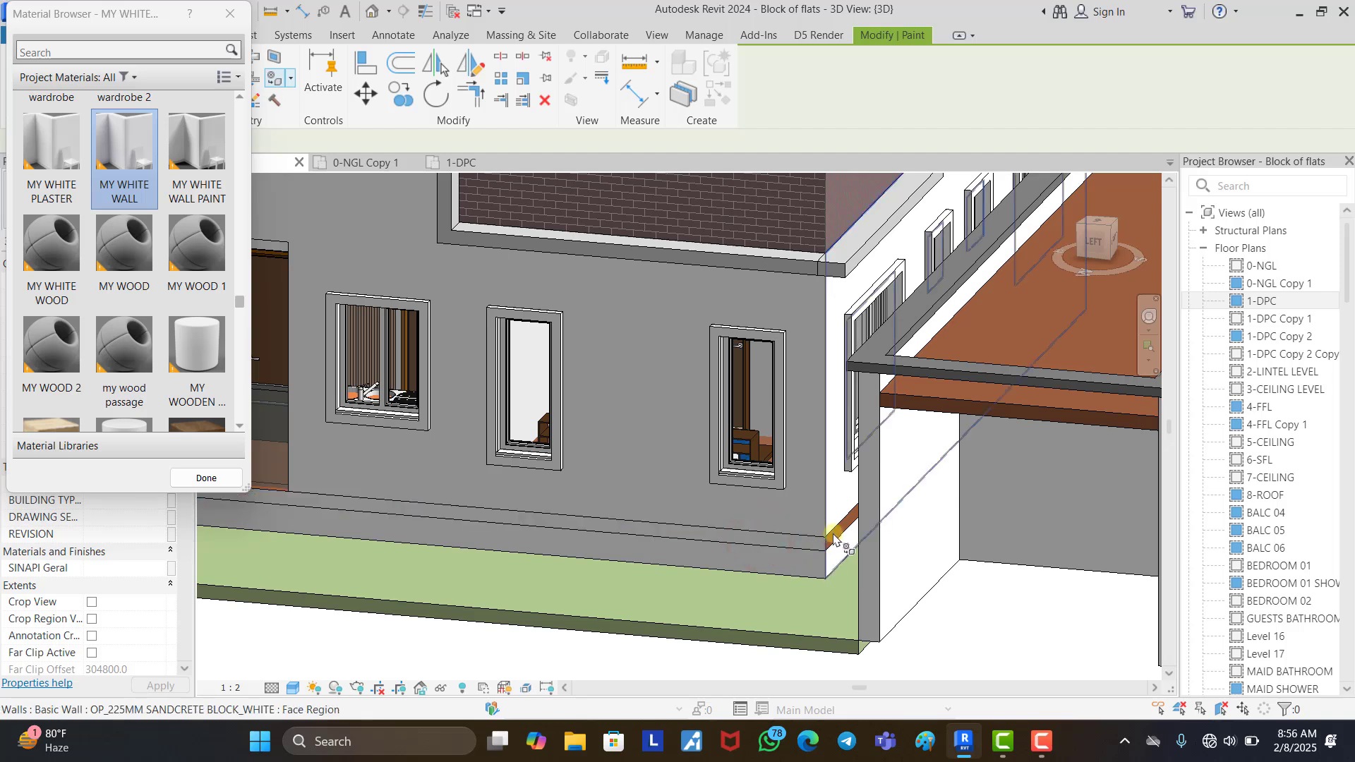
key("Tab")
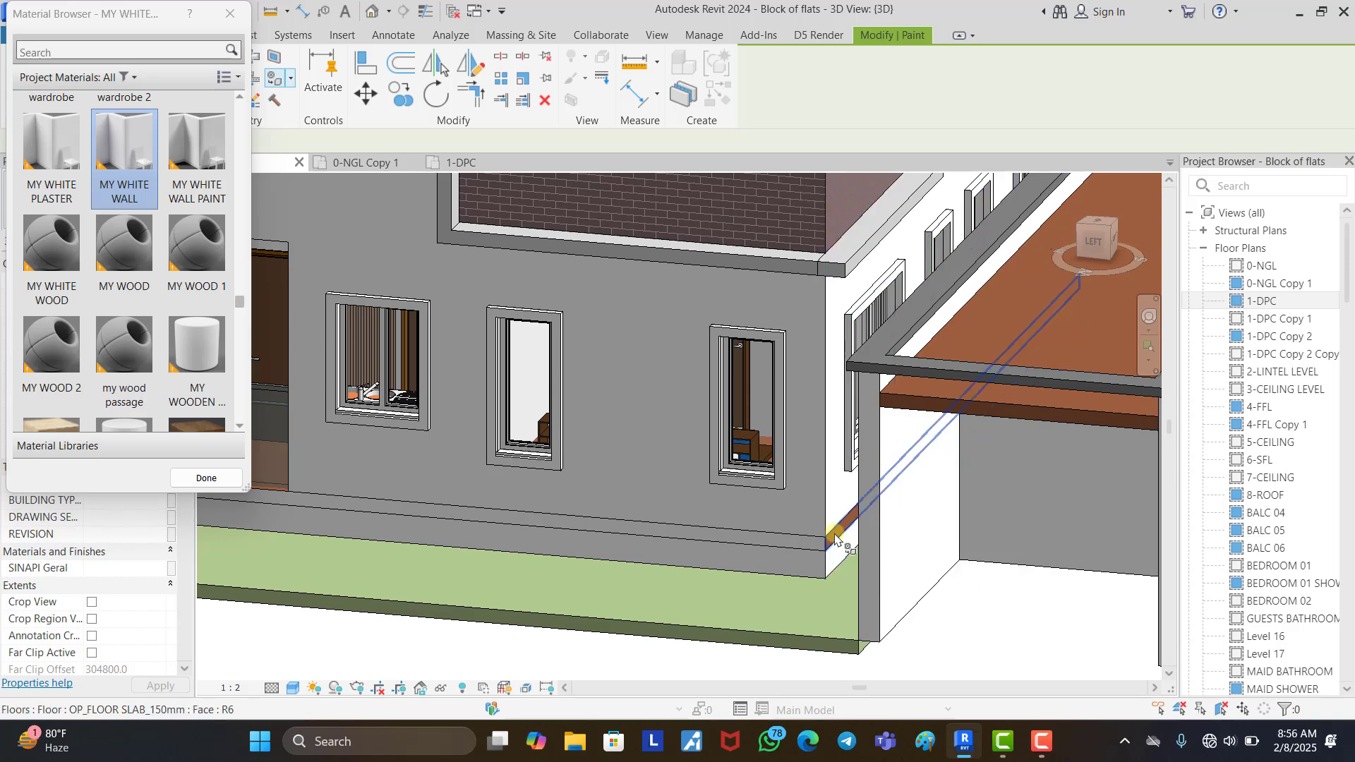
left_click(835, 539)
scroll(620, 591, "down", 3)
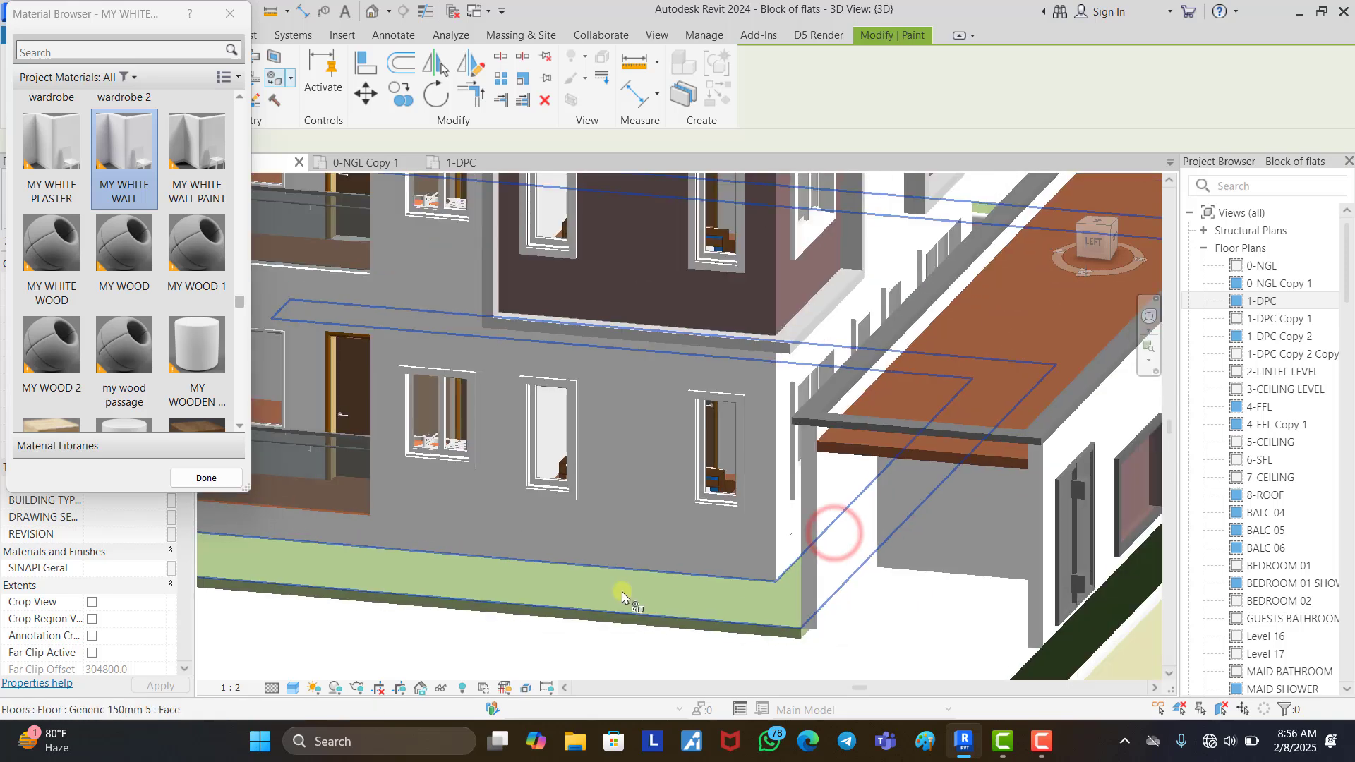
key("Escape")
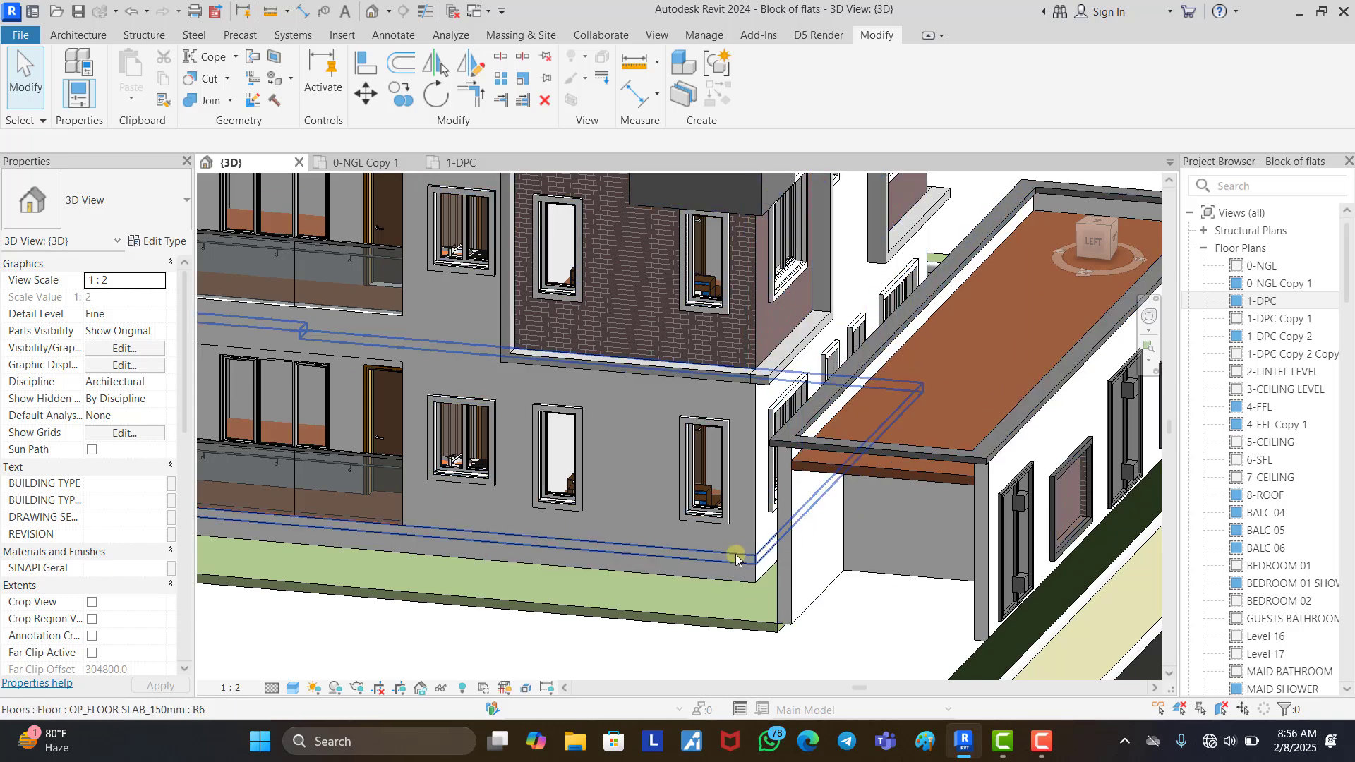
Apply the <Invisible lines> linework style to the slab's upper and lower edge lines on both walls at the gatehouse corner.
scroll(734, 559, "up", 5)
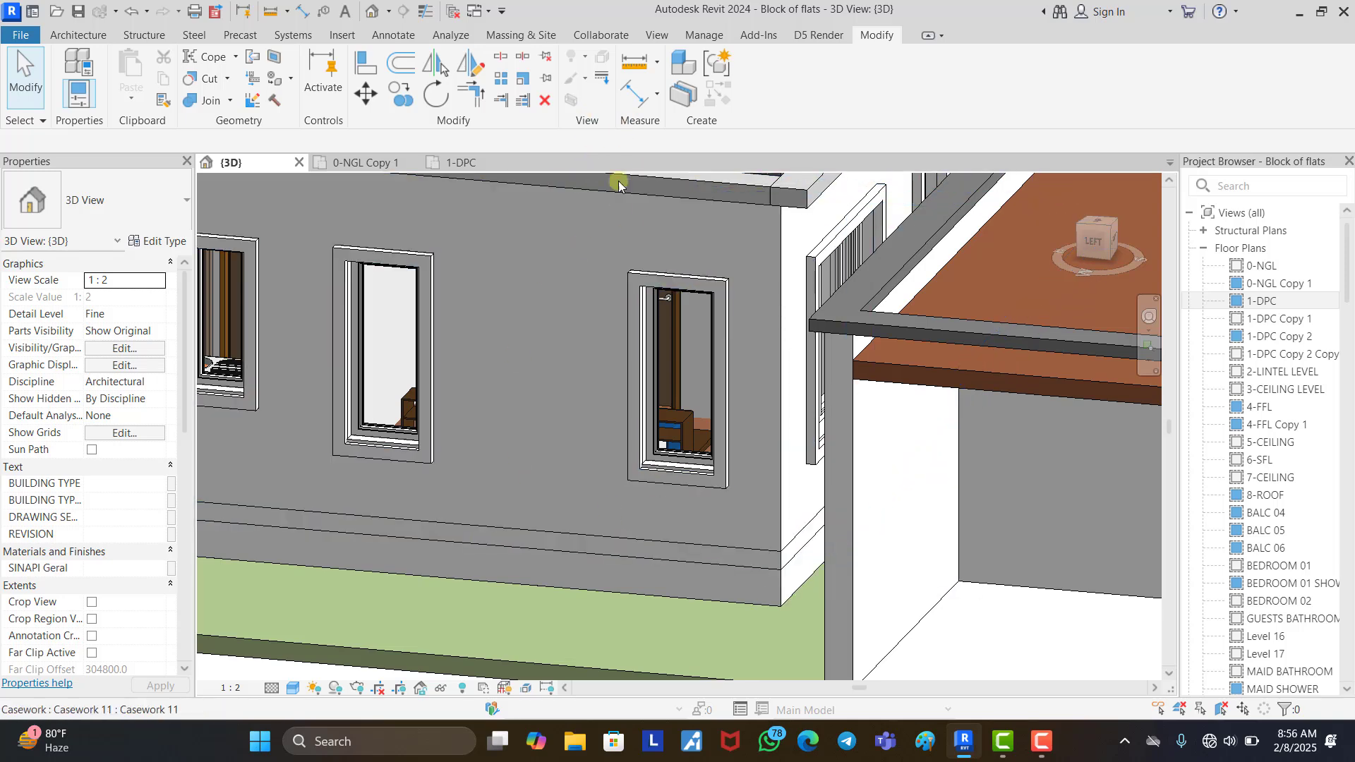
left_click(602, 80)
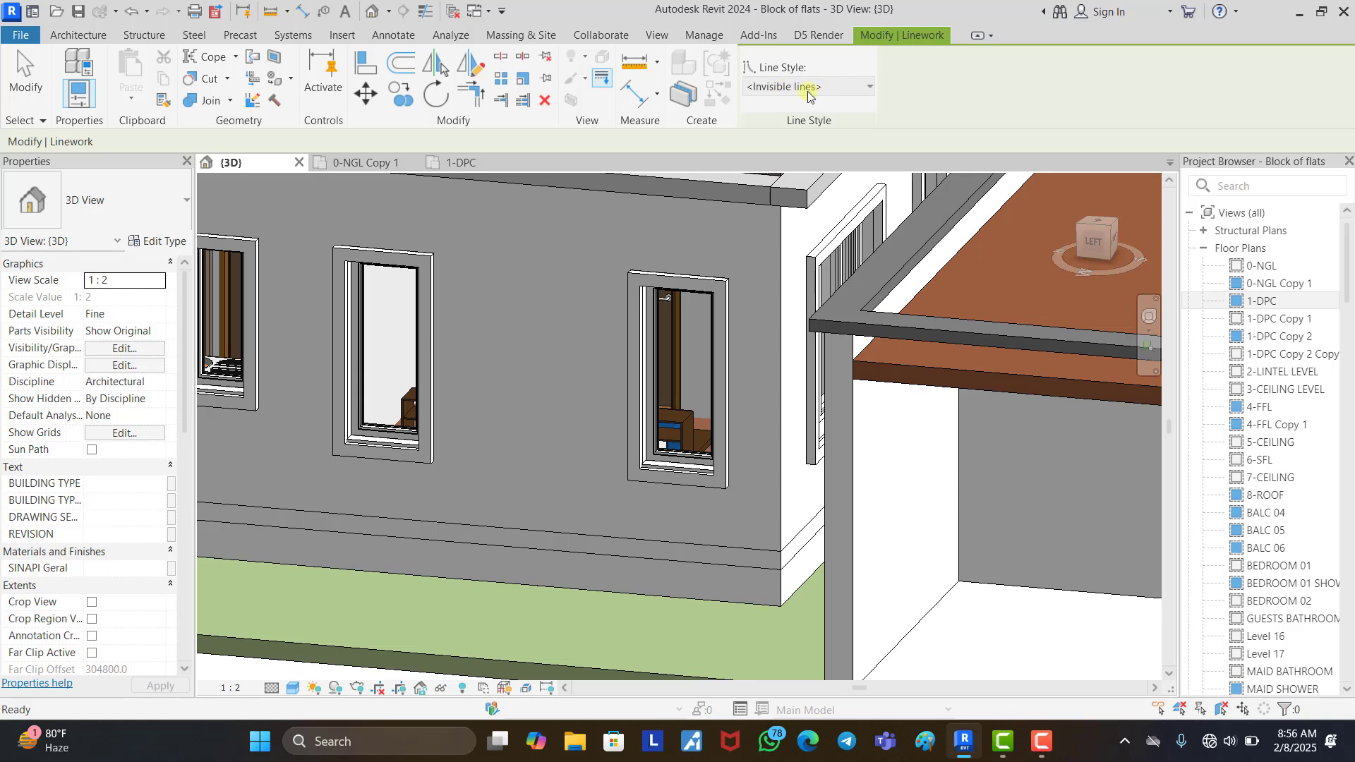
left_click(719, 549)
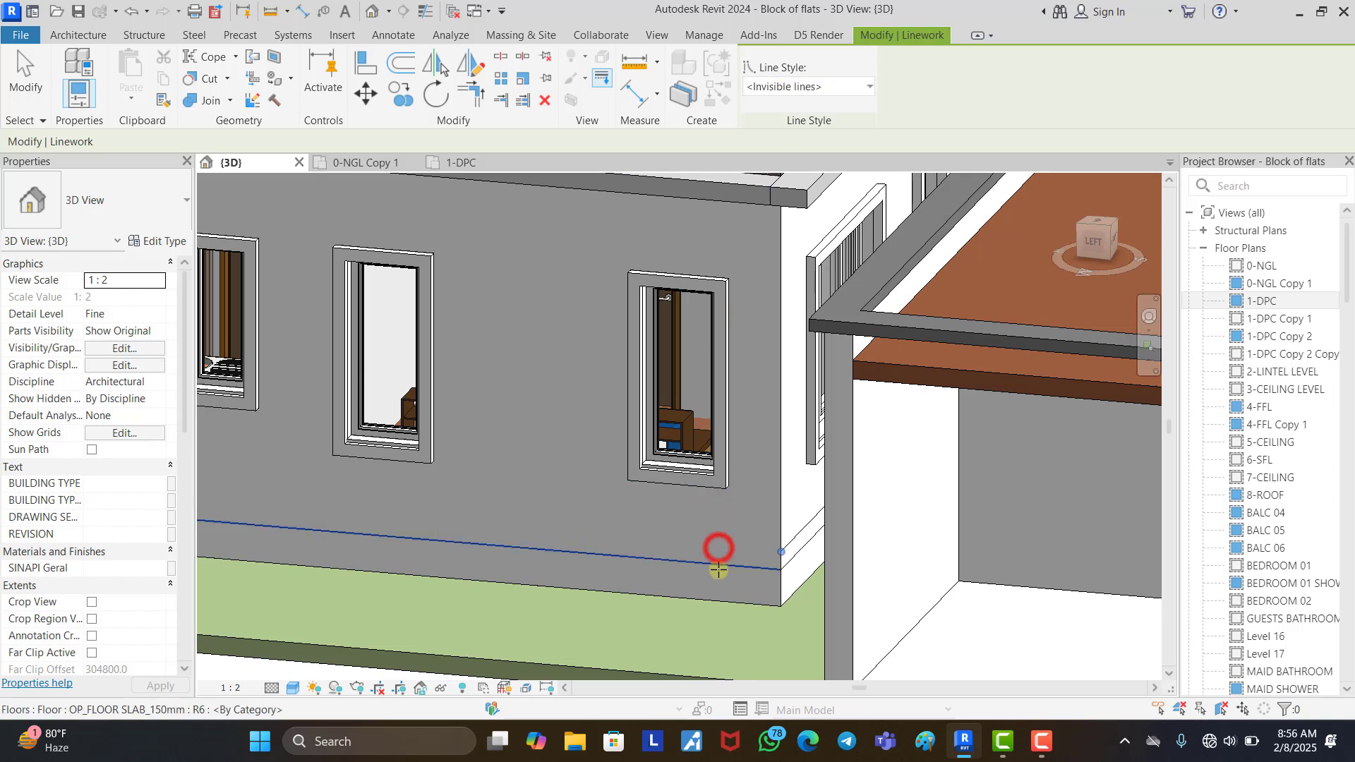
left_click(717, 568)
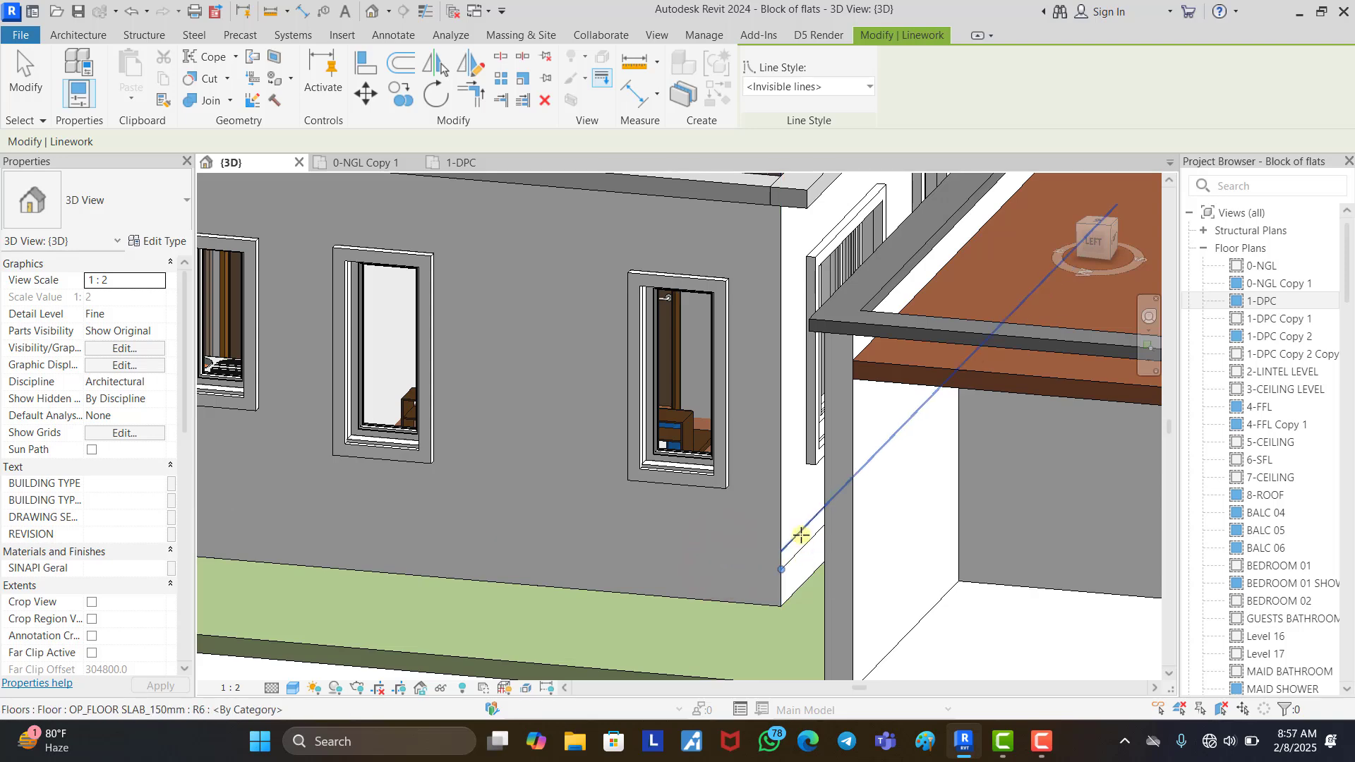
left_click(801, 535)
left_click(808, 549)
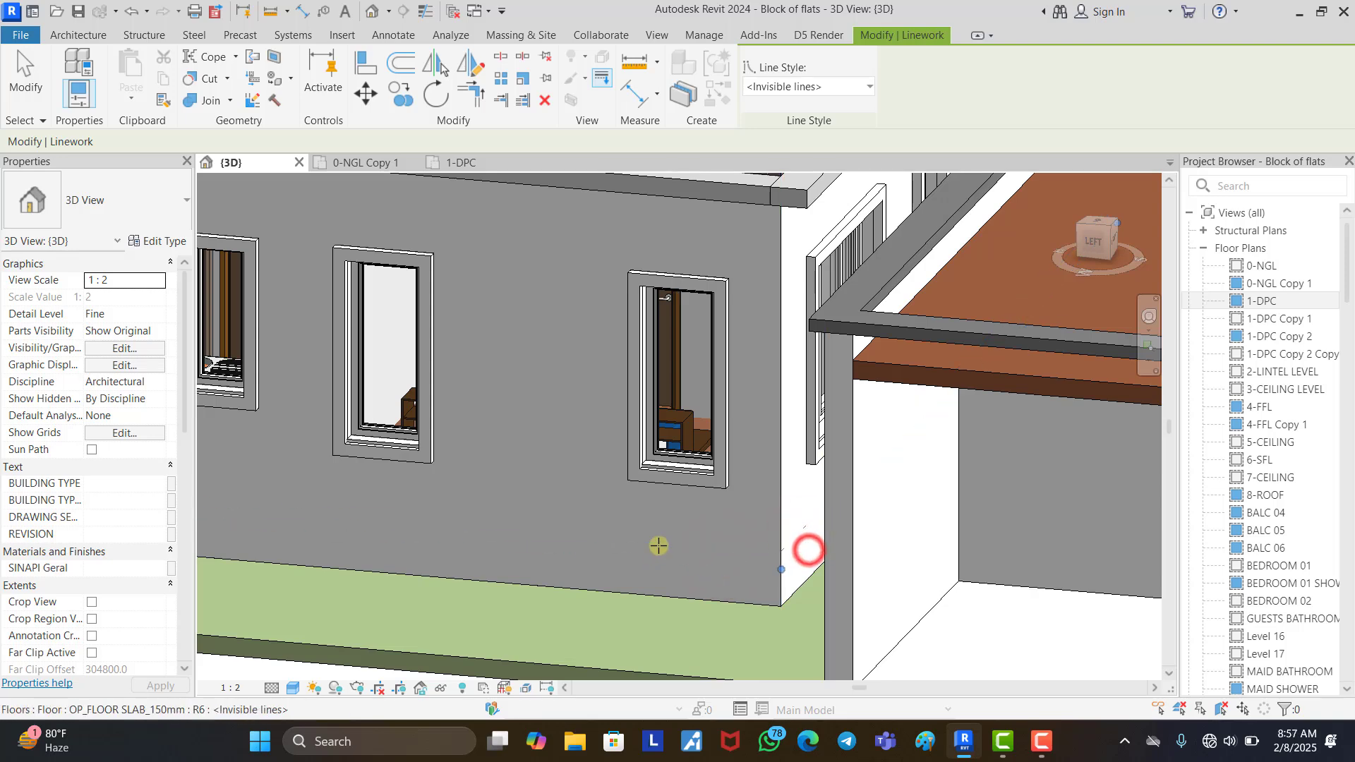
key("Escape")
Examine the whole block of flats in 3D from the gatehouse corner around to the yellow and pink painted faces.
scroll(658, 545, "down", 4)
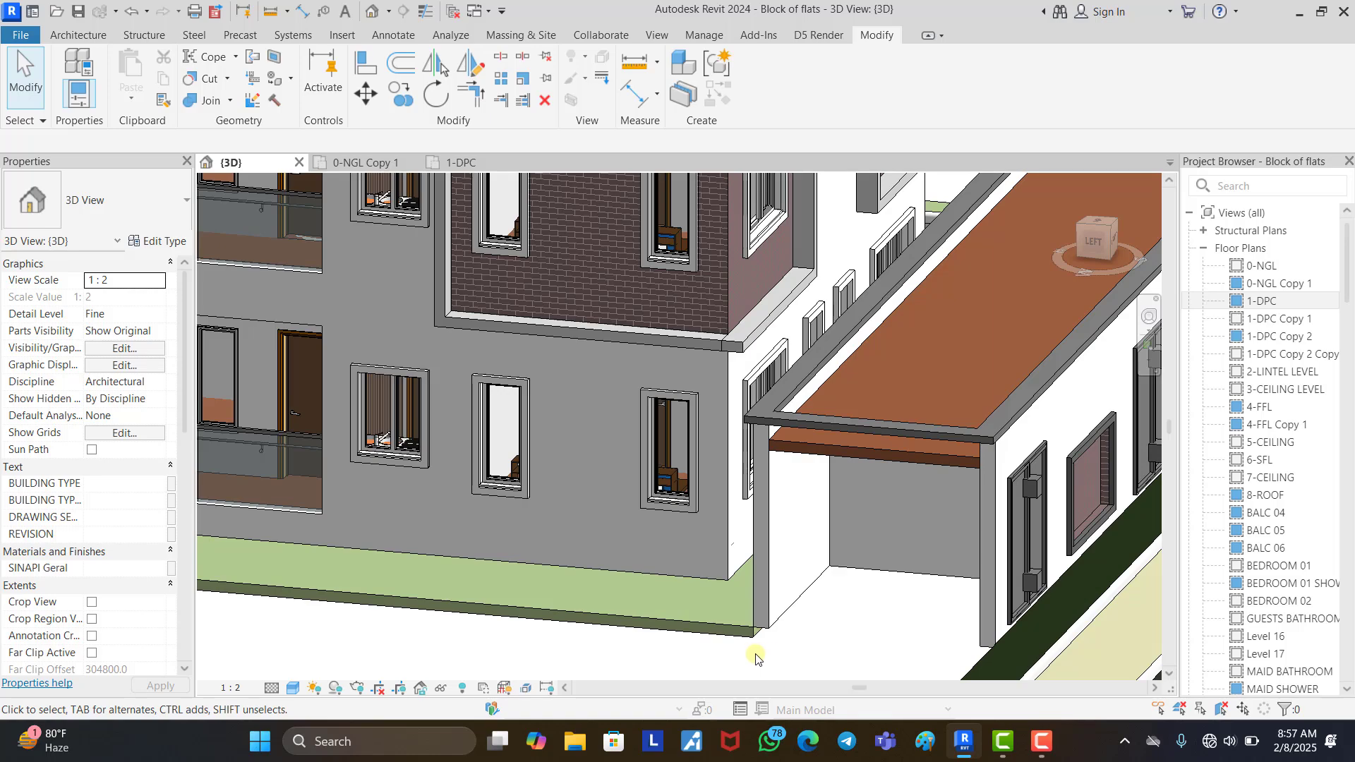
scroll(758, 656, "down", 4)
scroll(762, 539, "down", 4)
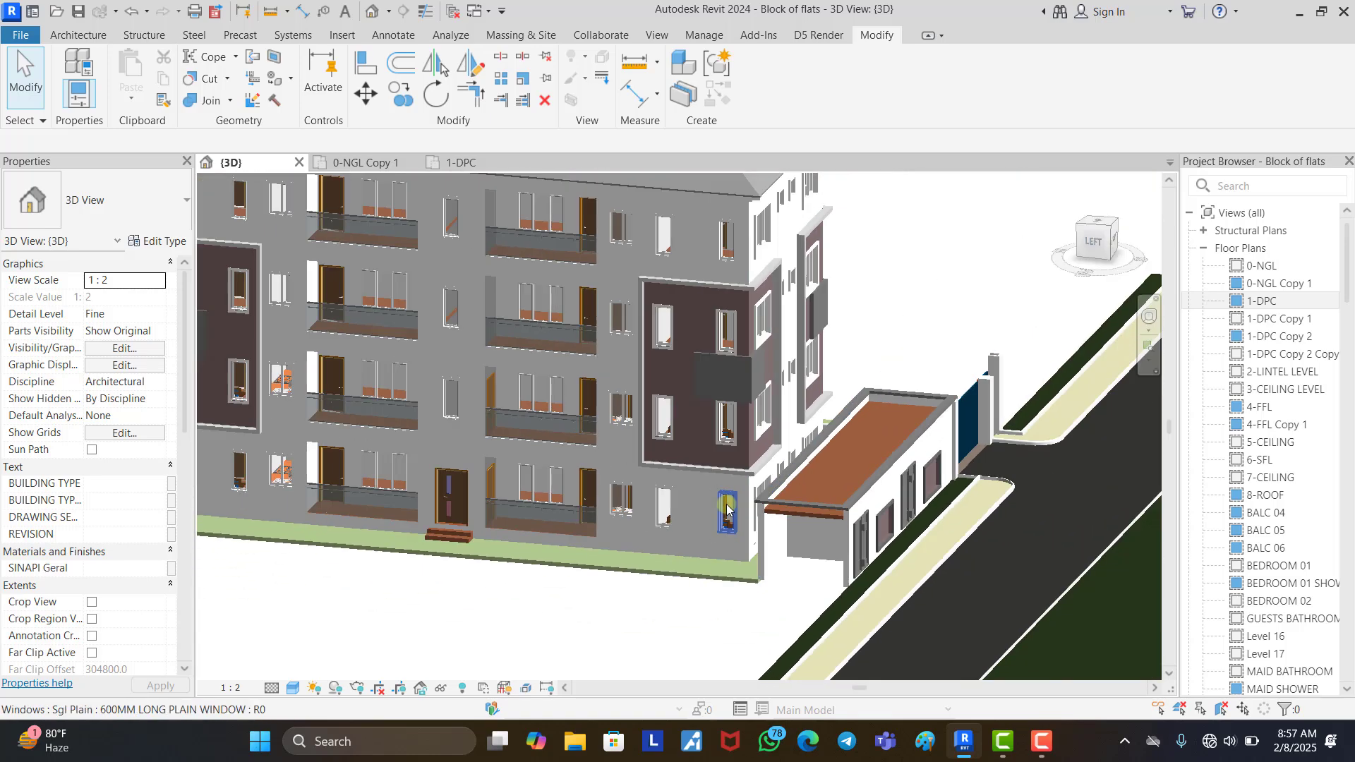
middle_click_drag(934, 513, 638, 494, "shift")
scroll(631, 477, "down", 4)
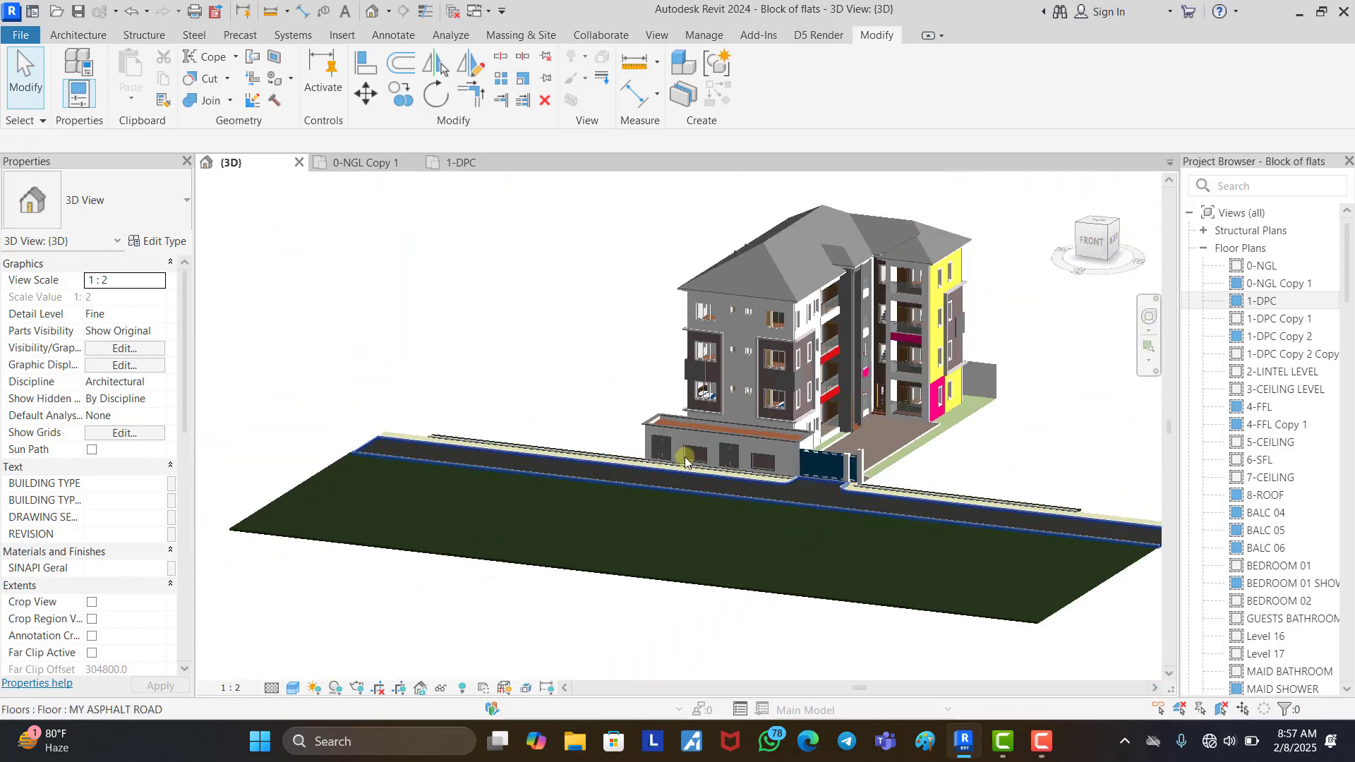
middle_click_drag(1023, 416, 871, 409, "shift")
scroll(707, 442, "down", 2)
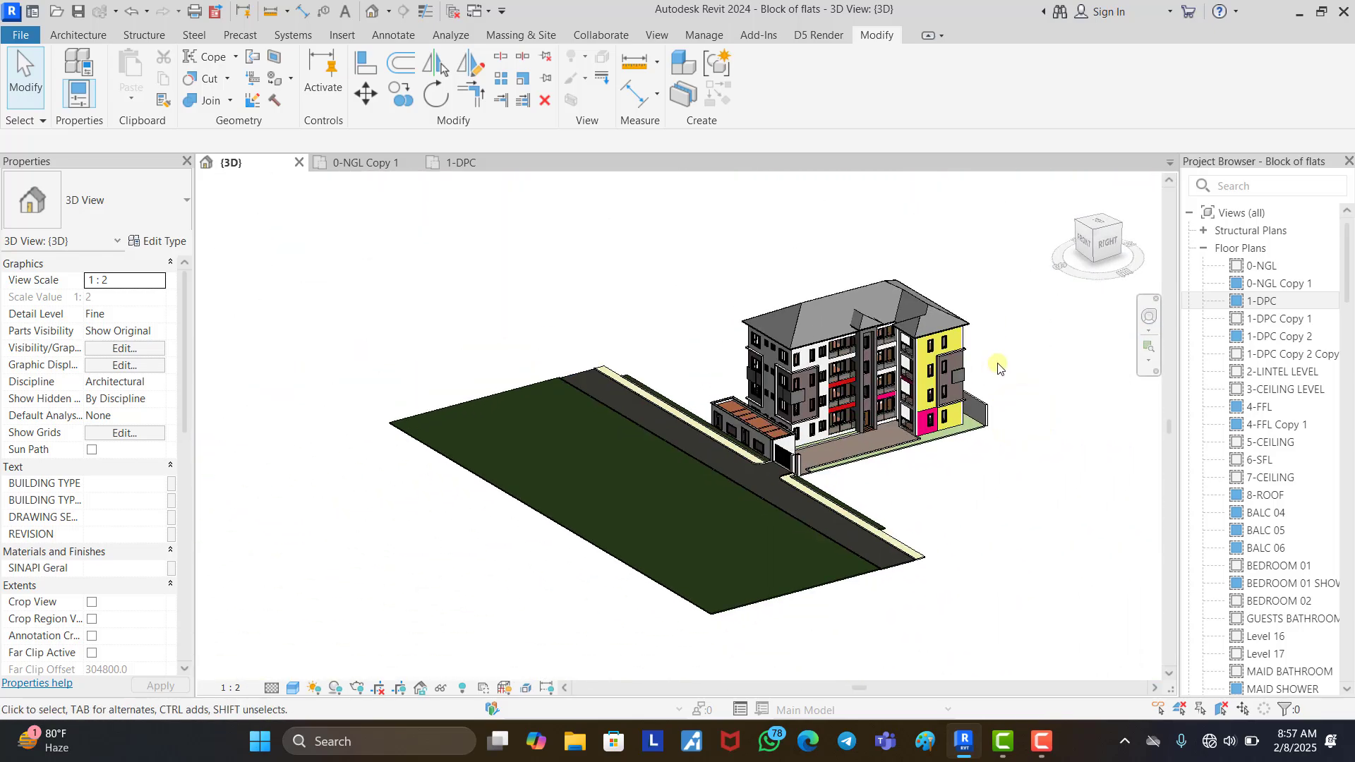
scroll(980, 367, "up", 4)
scroll(856, 386, "up", 2)
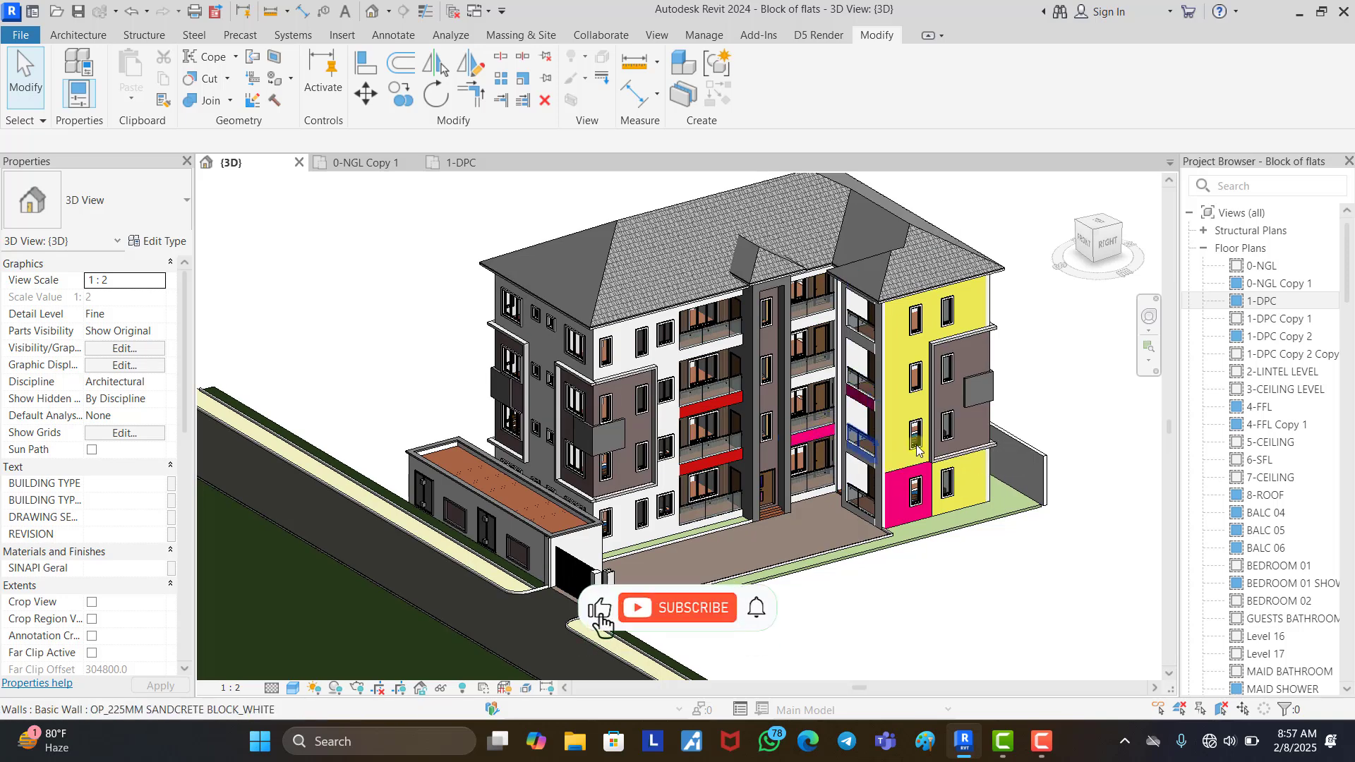
left_click(1036, 404)
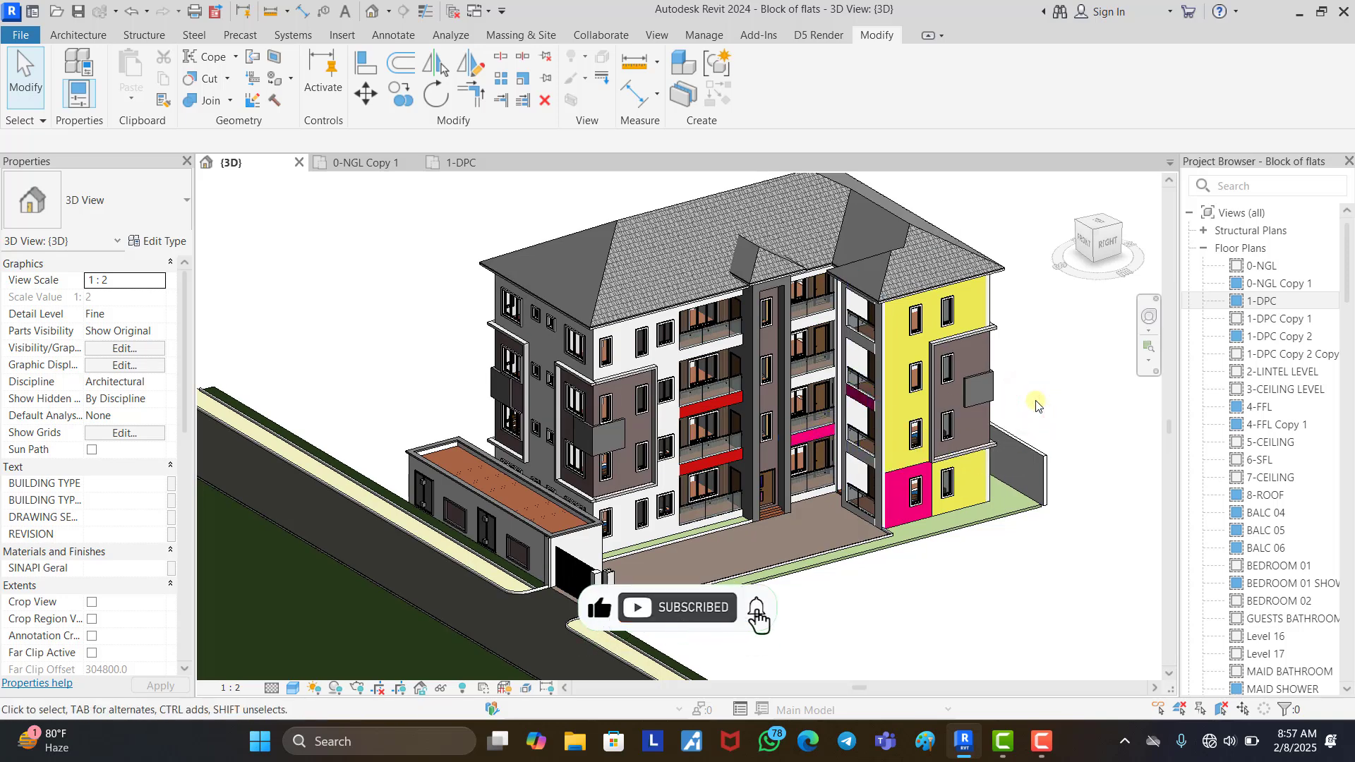